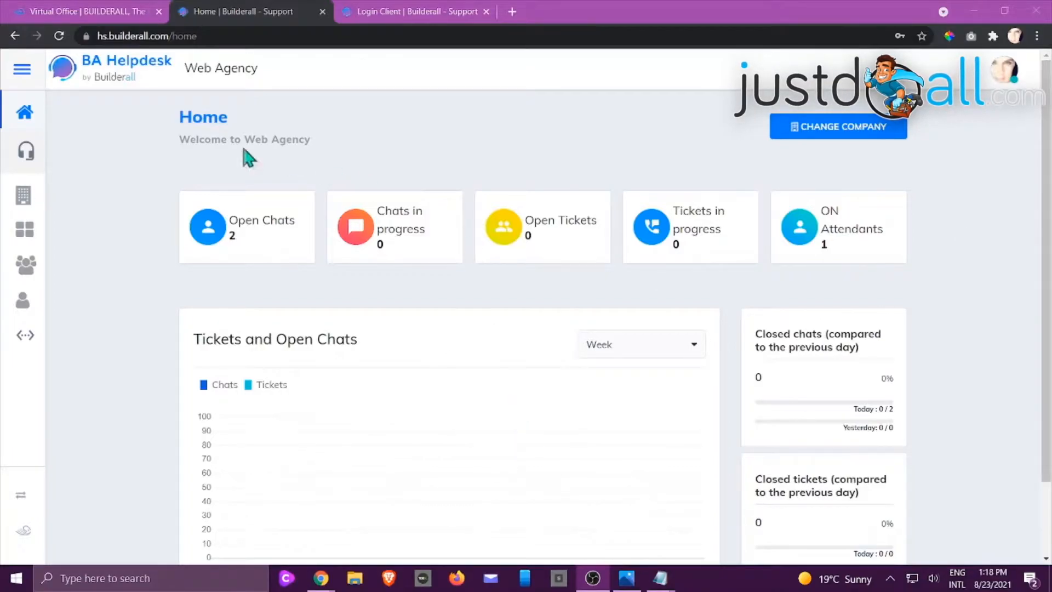
# Choose the Web Agency company and review its home dashboard, including the period options of the Tickets and Open Chats chart
pyautogui.click(808, 131)
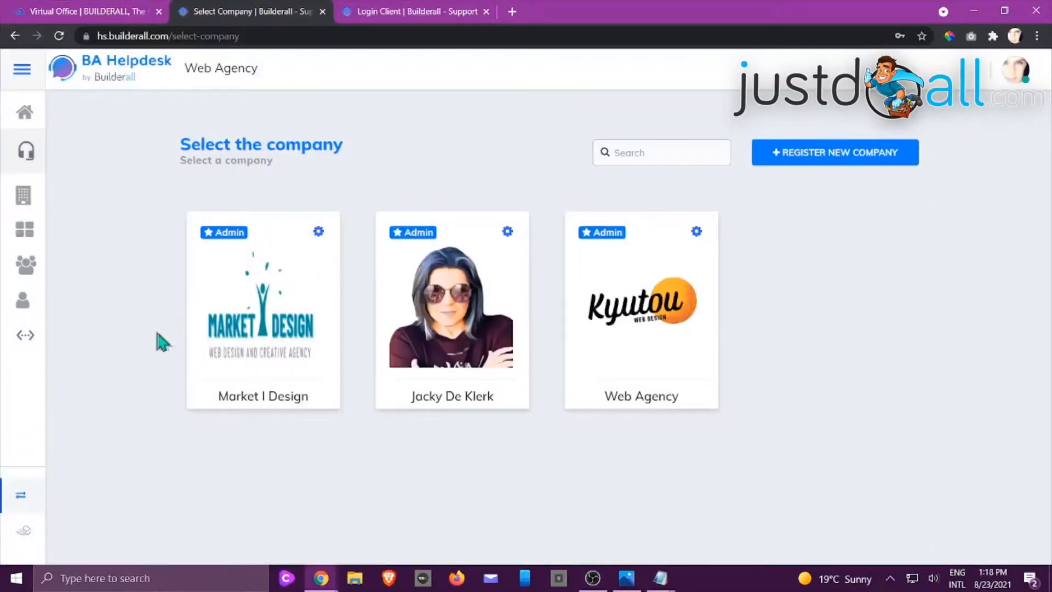
pyautogui.click(637, 322)
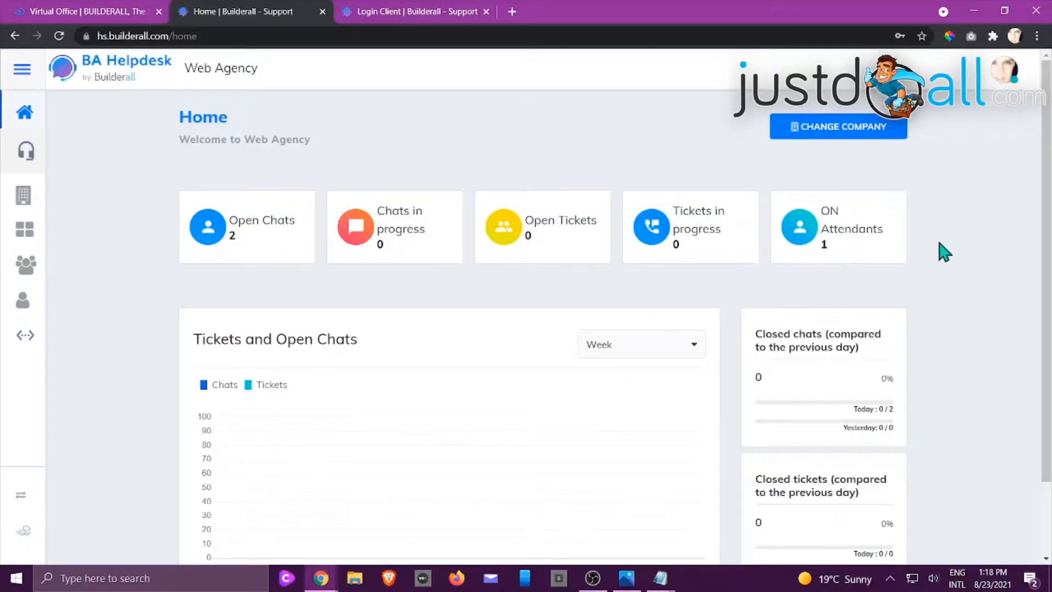
pyautogui.scroll(-2, 943, 252)
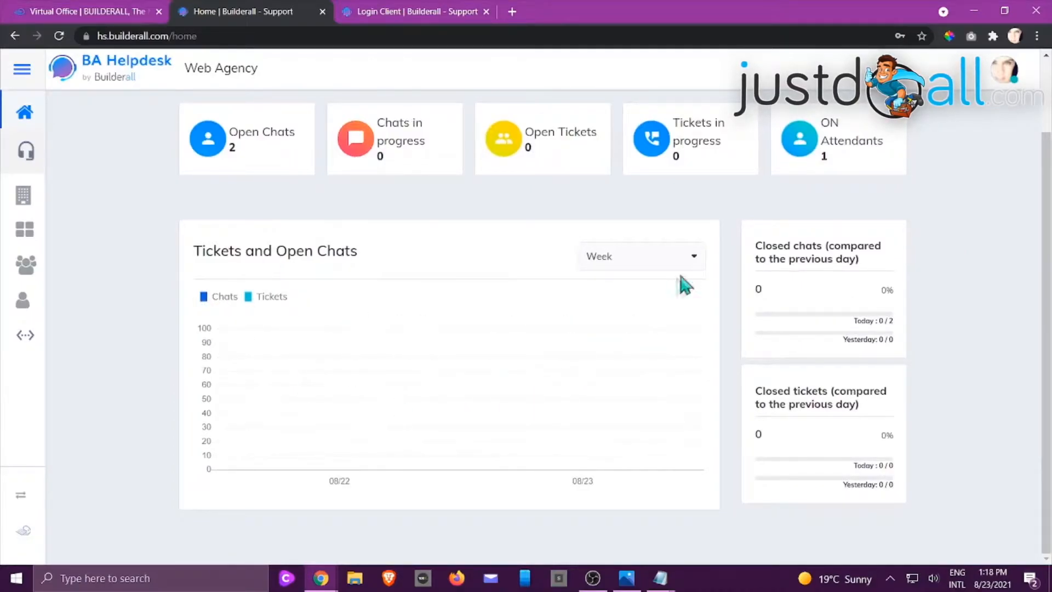
pyautogui.click(698, 263)
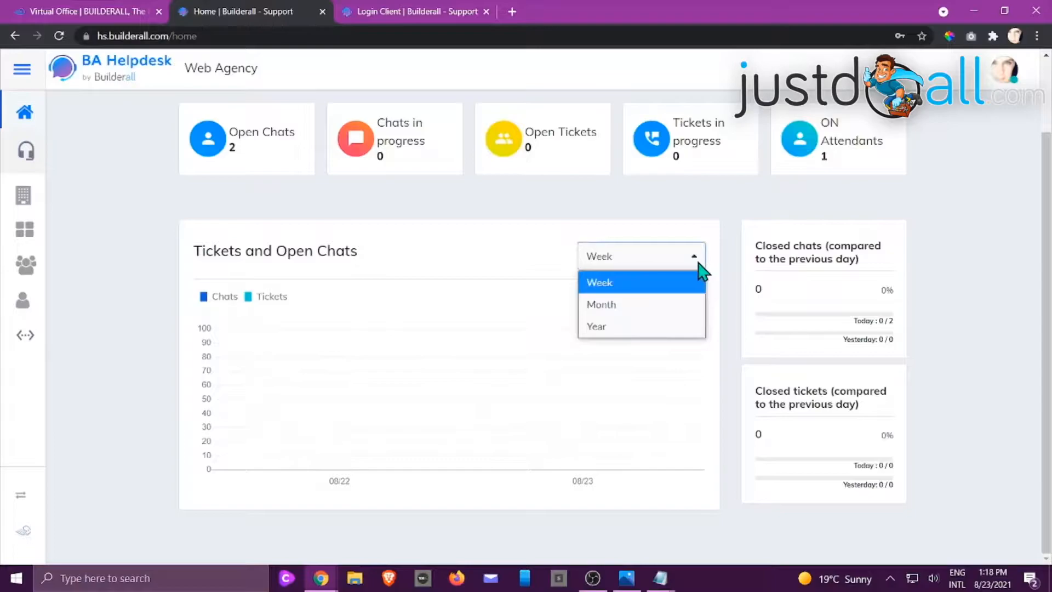
pyautogui.click(699, 263)
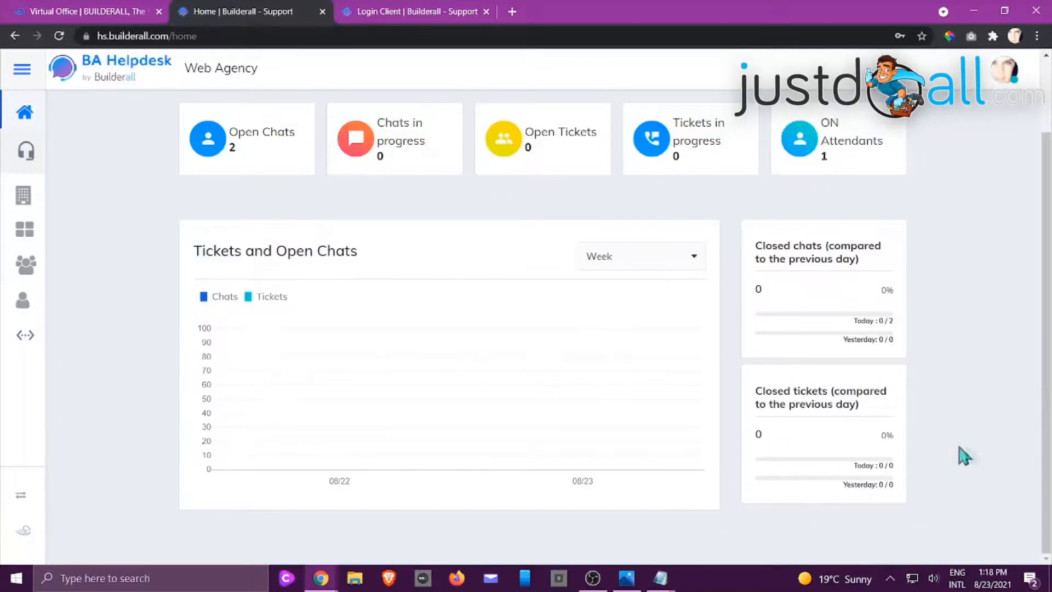
pyautogui.scroll(2, 861, 338)
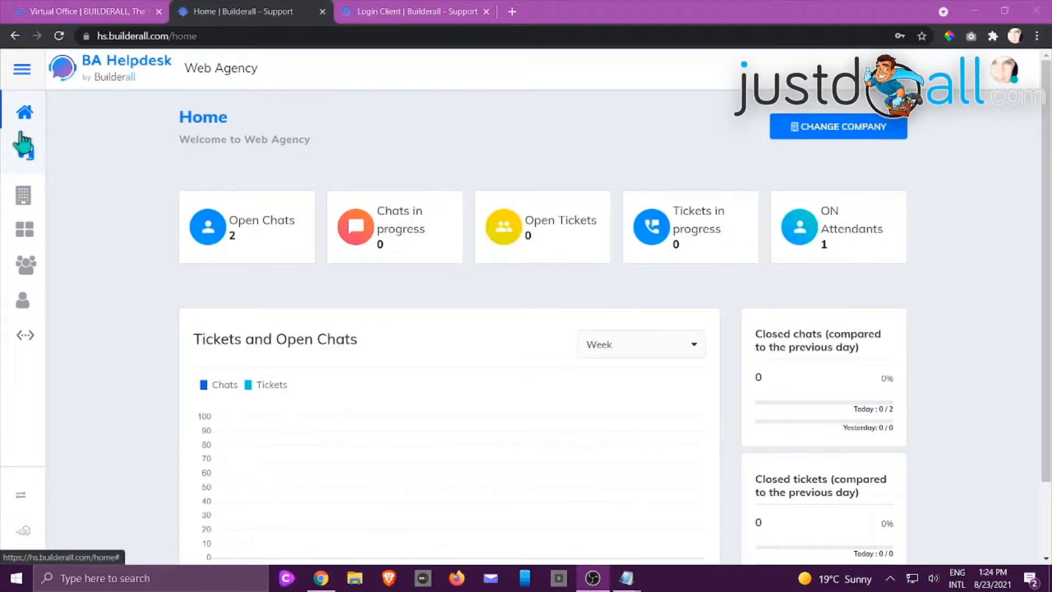
# Open the support chat queue and check which departments its list can be filtered by
pyautogui.click(23, 149)
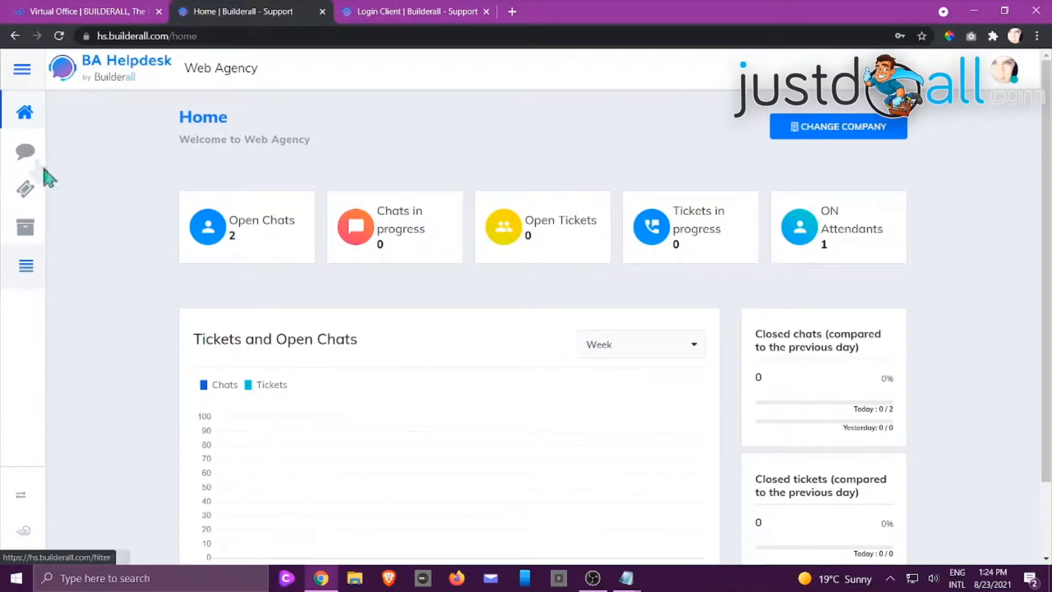
pyautogui.click(25, 151)
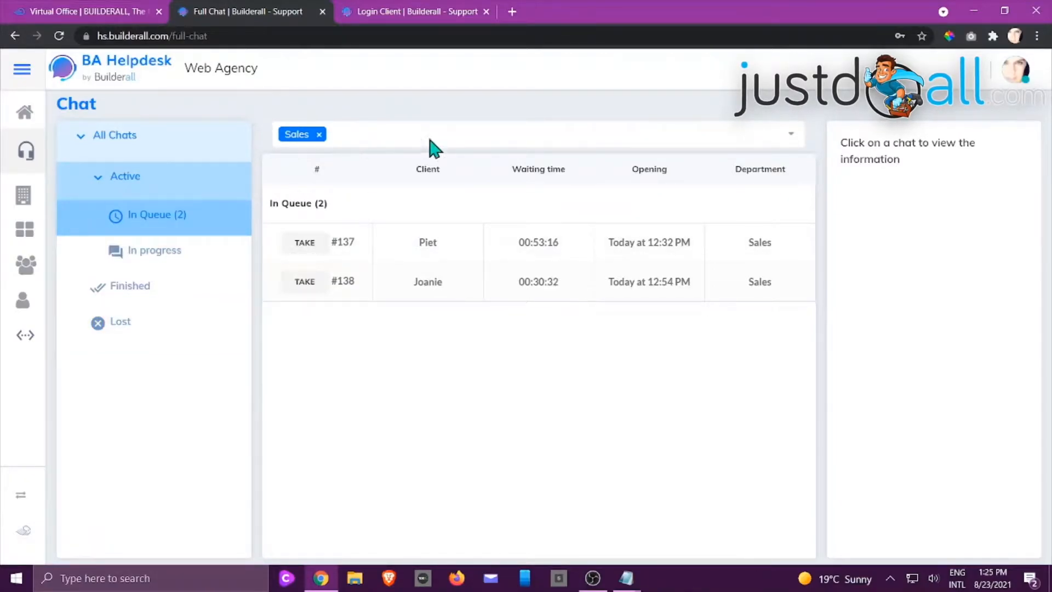
pyautogui.click(436, 147)
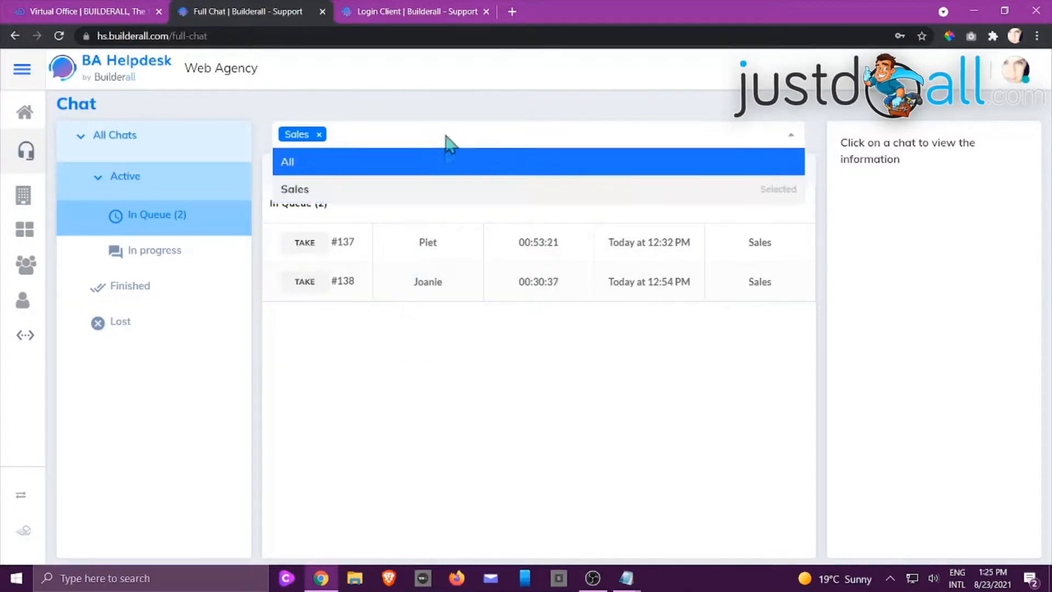
pyautogui.click(401, 376)
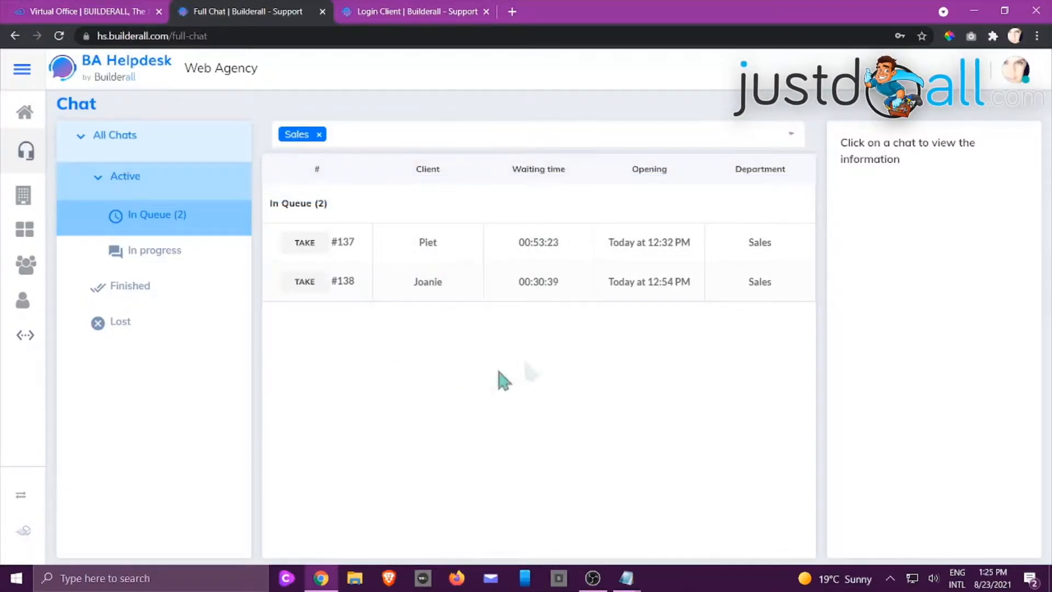
# View the information of queued chat #137 and read its conversation in the customer's history
pyautogui.click(543, 248)
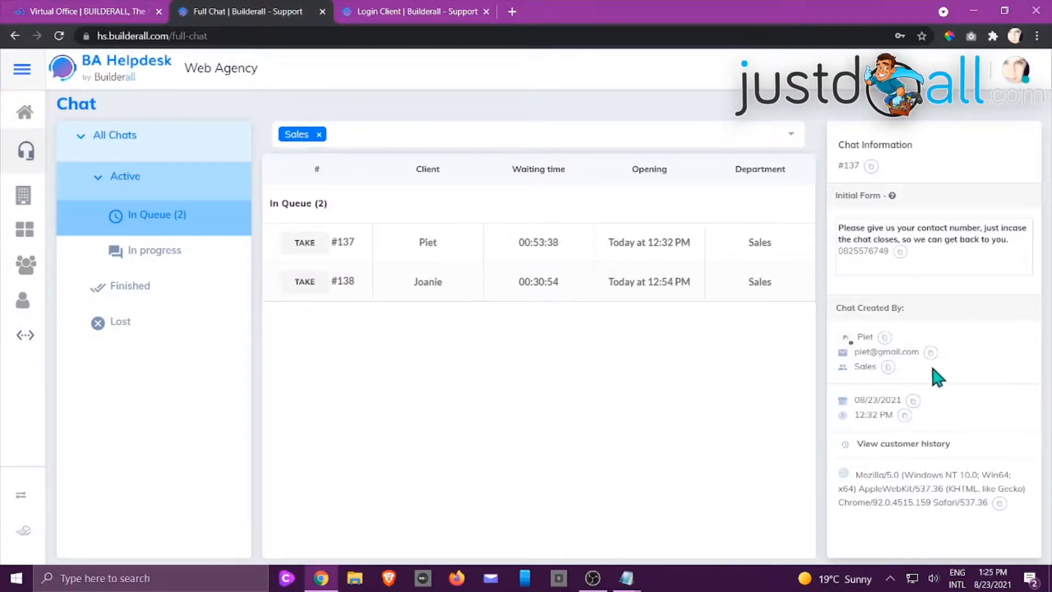
pyautogui.click(901, 445)
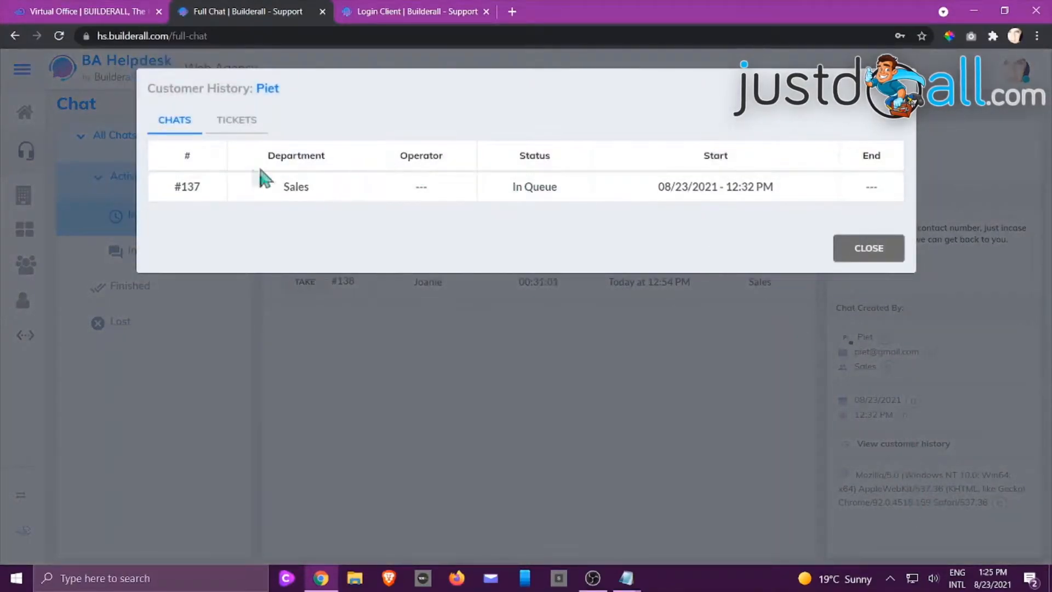
pyautogui.click(527, 192)
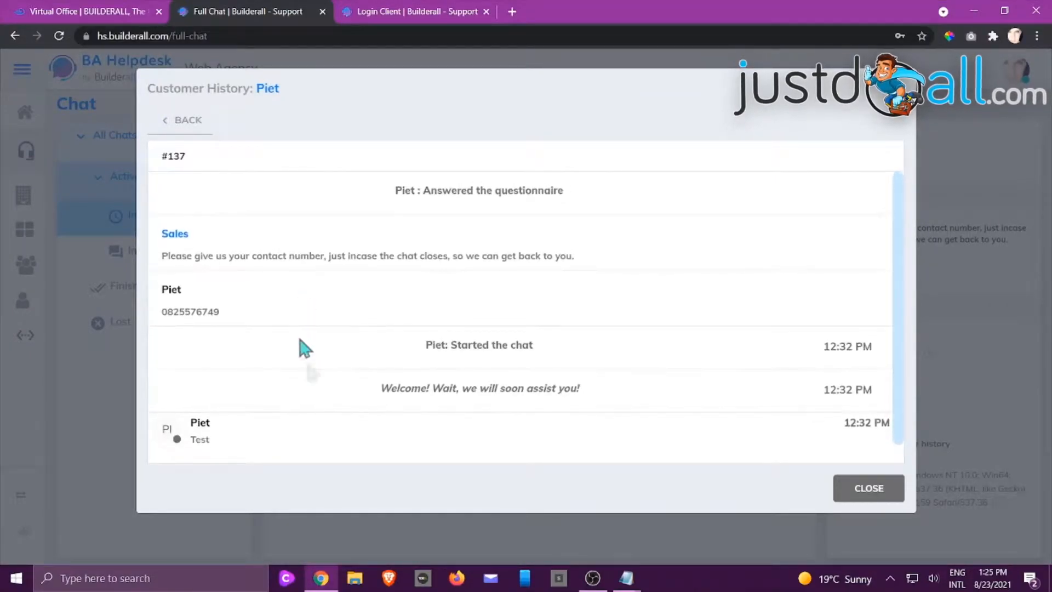
pyautogui.click(866, 488)
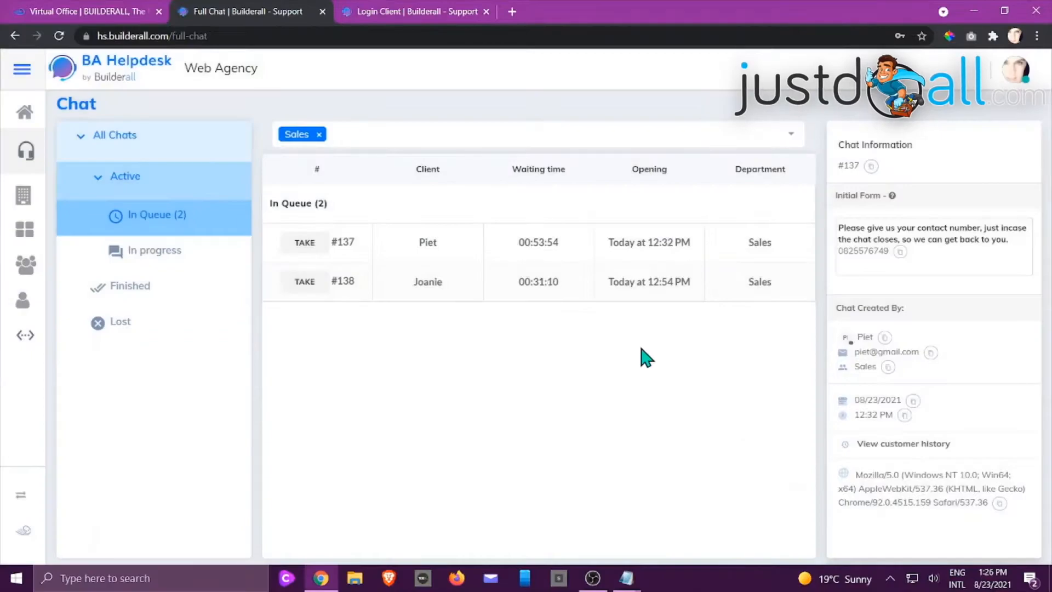
# Look at the support tickets overview and go on to the Ticket / Chat Filtering page
pyautogui.click(27, 150)
pyautogui.click(26, 191)
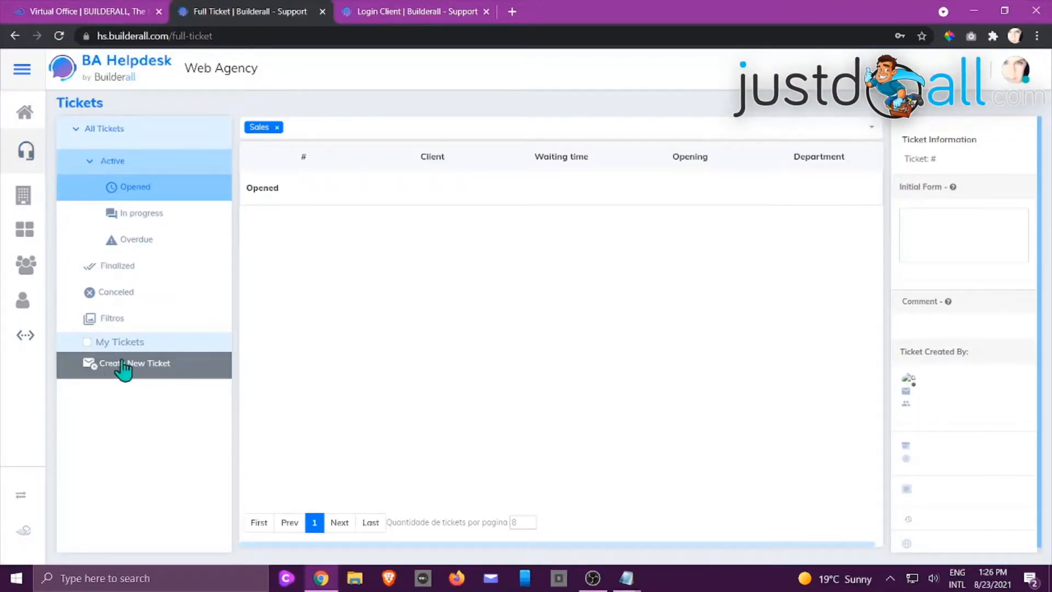
pyautogui.click(24, 155)
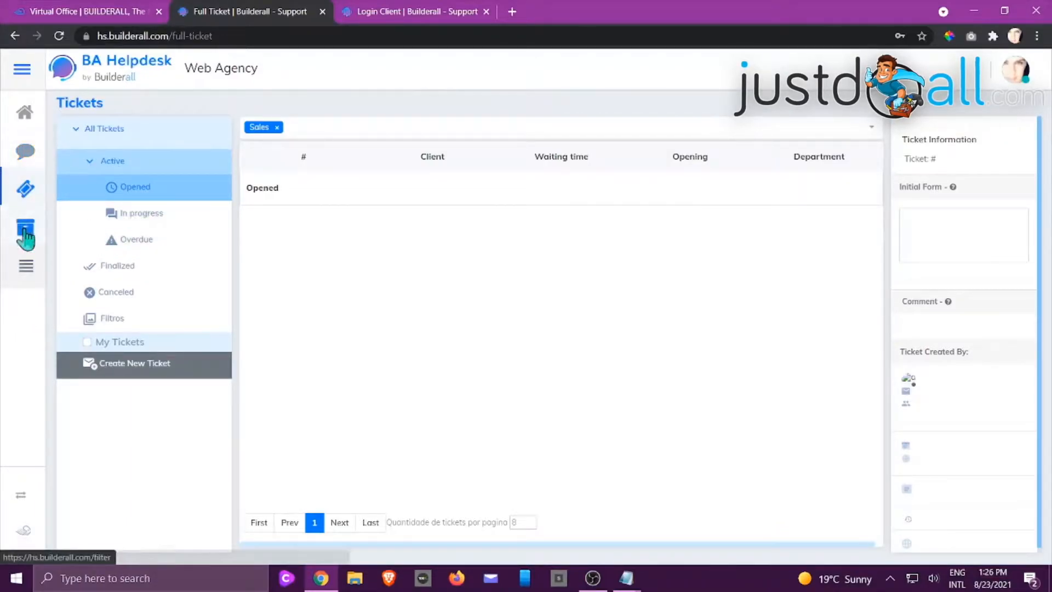
pyautogui.click(24, 233)
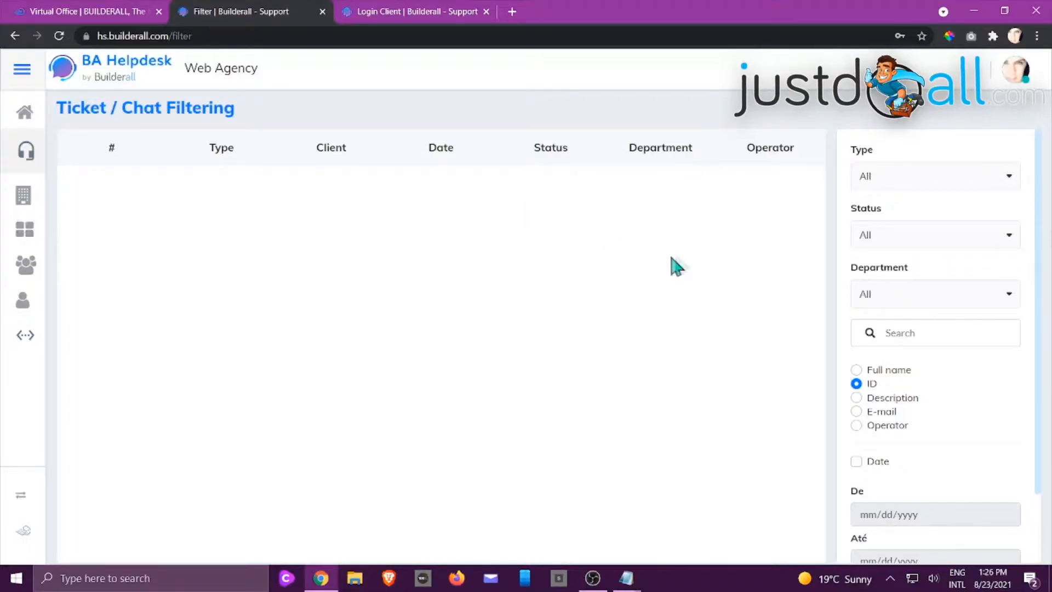
# Set the filter type to Chat and the status to In progress, and check the department and remaining filter options
pyautogui.click(944, 175)
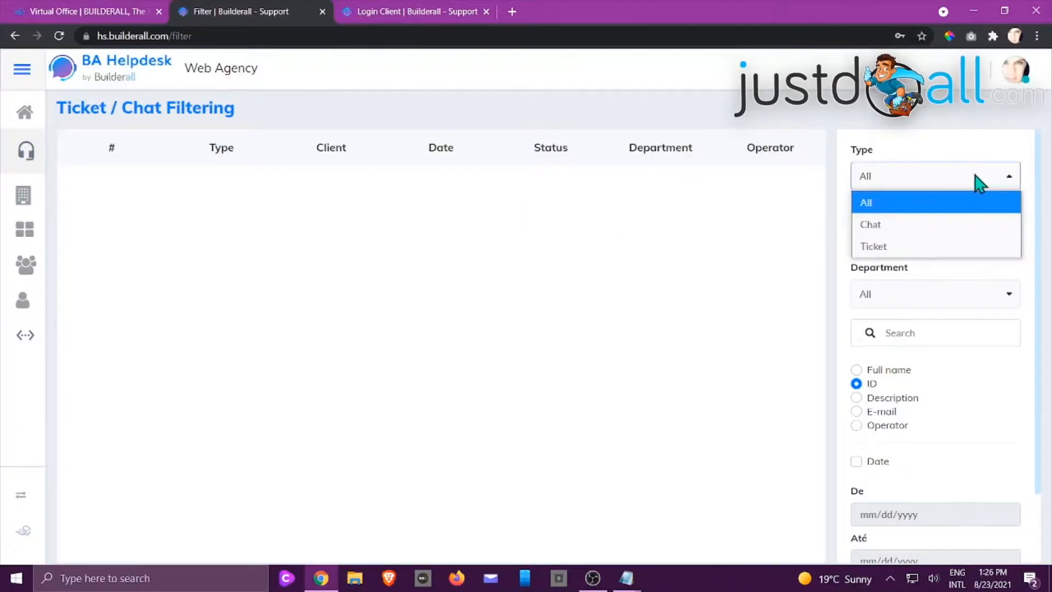
pyautogui.click(885, 225)
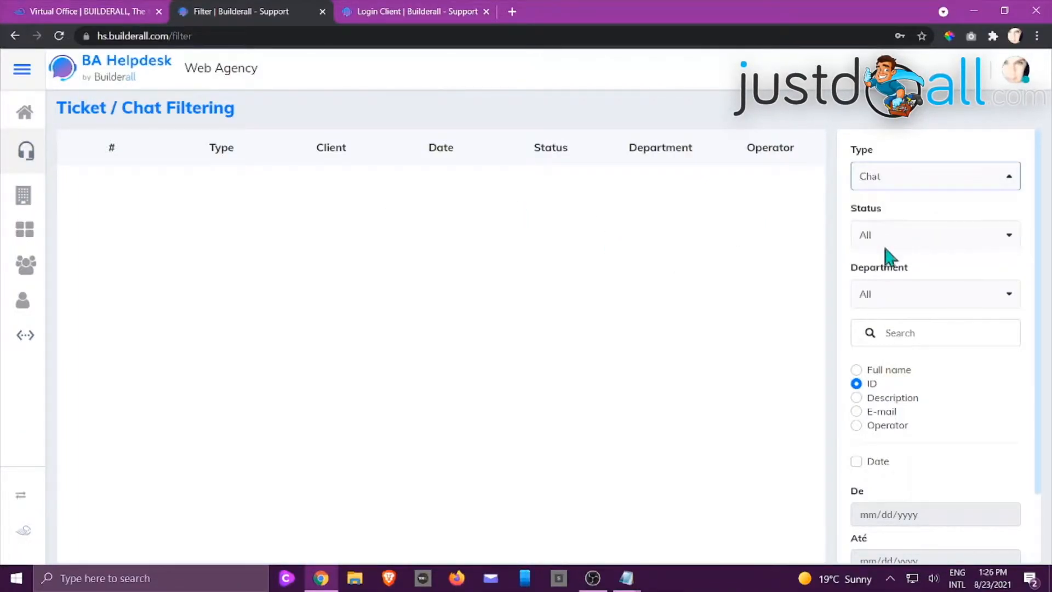
pyautogui.click(986, 239)
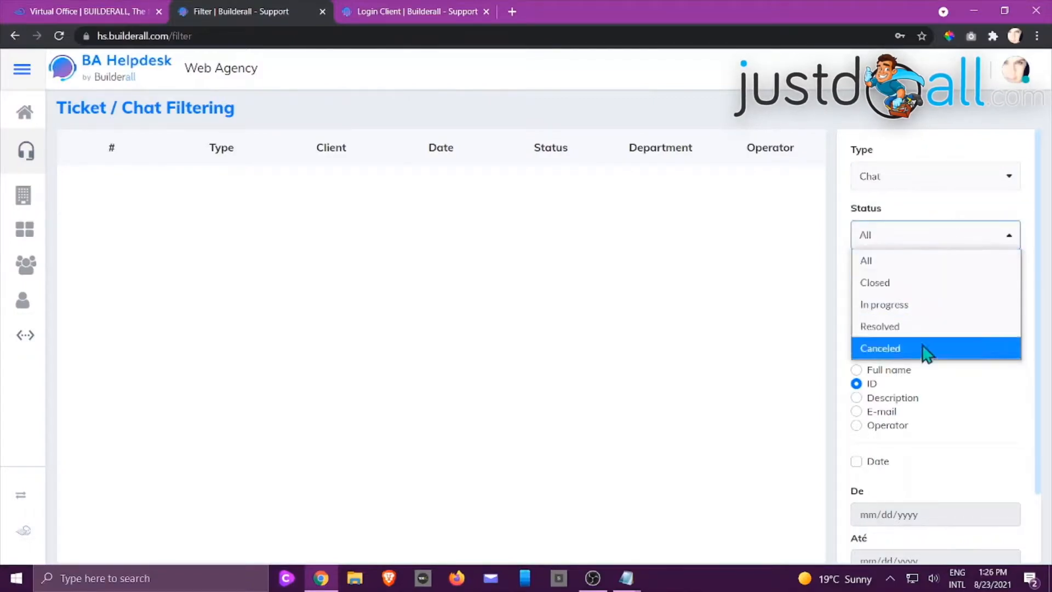
pyautogui.click(914, 313)
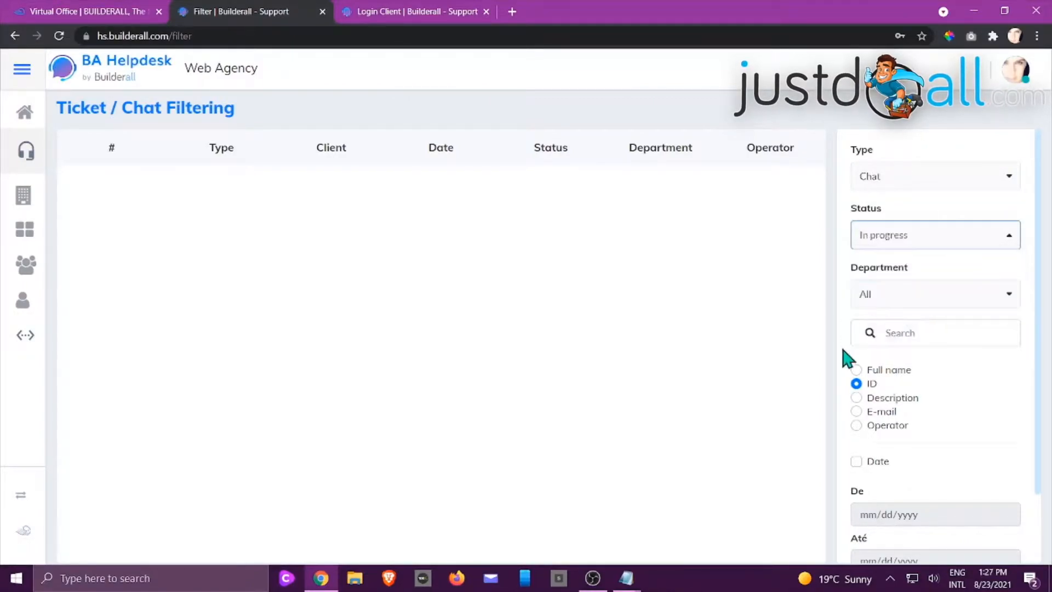
pyautogui.click(904, 300)
pyautogui.click(789, 356)
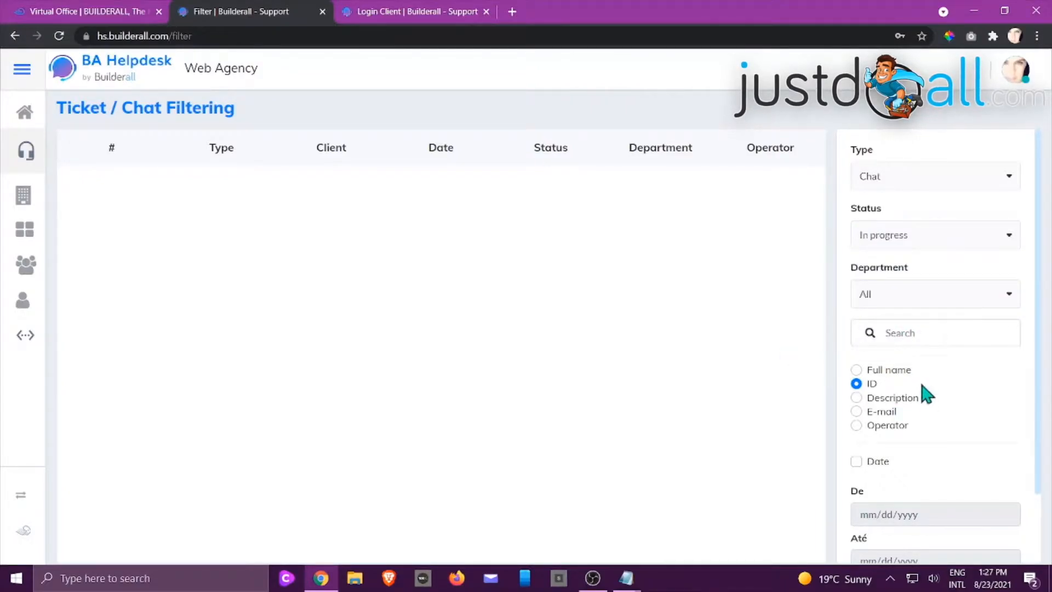
pyautogui.scroll(-1, 948, 412)
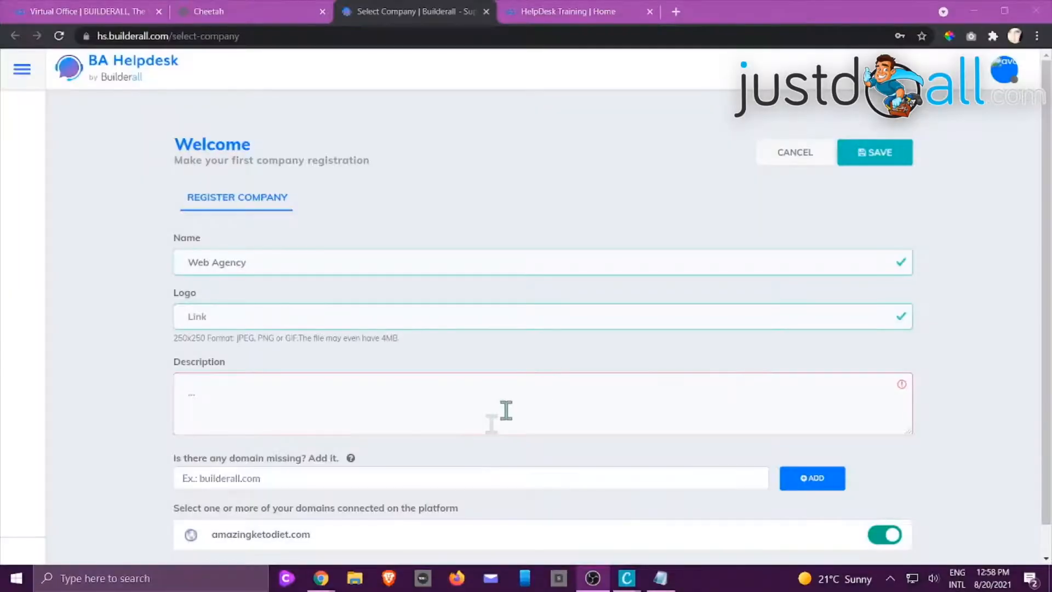
# Copy the Kyutou logo's image address from the HelpDesk Training site and paste it as the logo link in the company registration
pyautogui.click(670, 579)
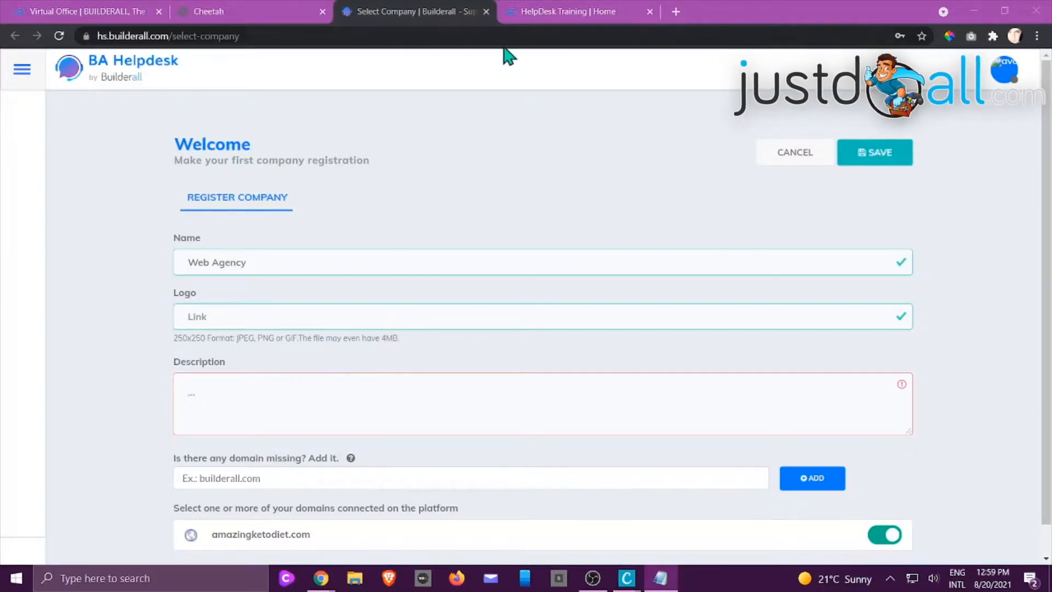
pyautogui.click(535, 8)
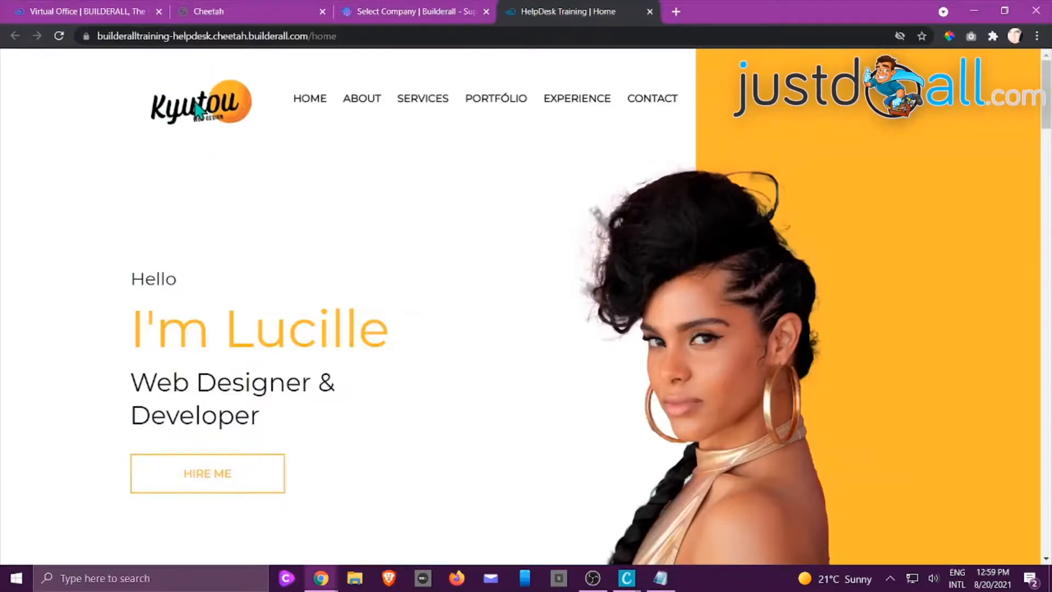
pyautogui.rightClick(233, 116)
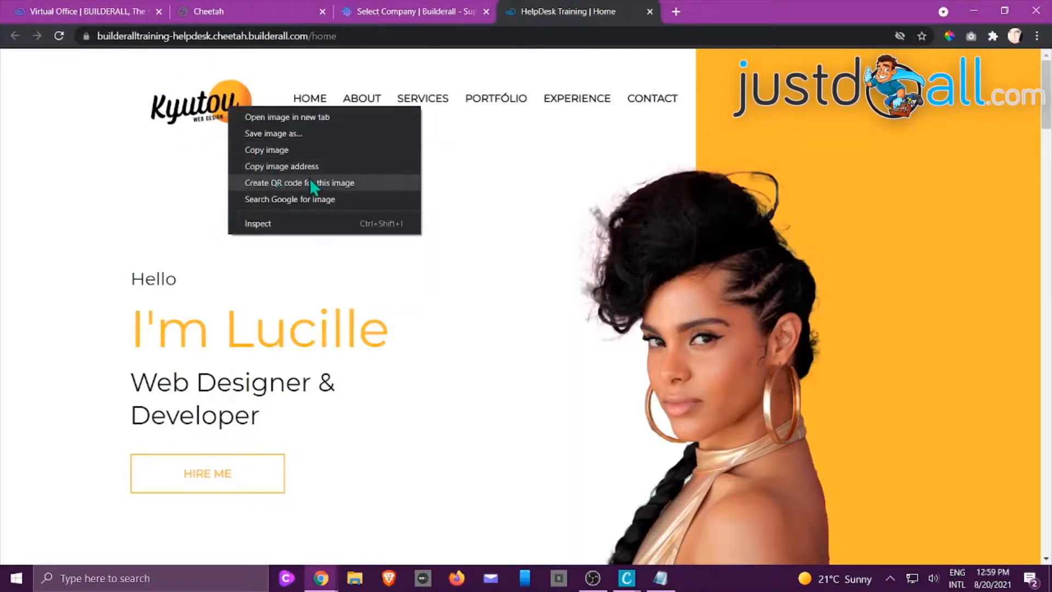
pyautogui.click(303, 168)
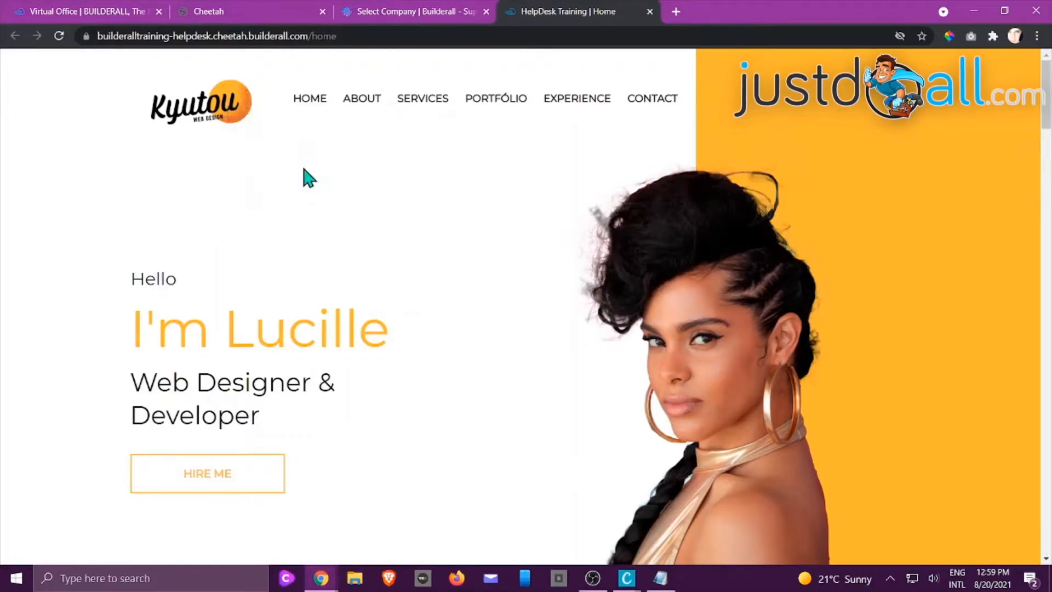
pyautogui.click(364, 15)
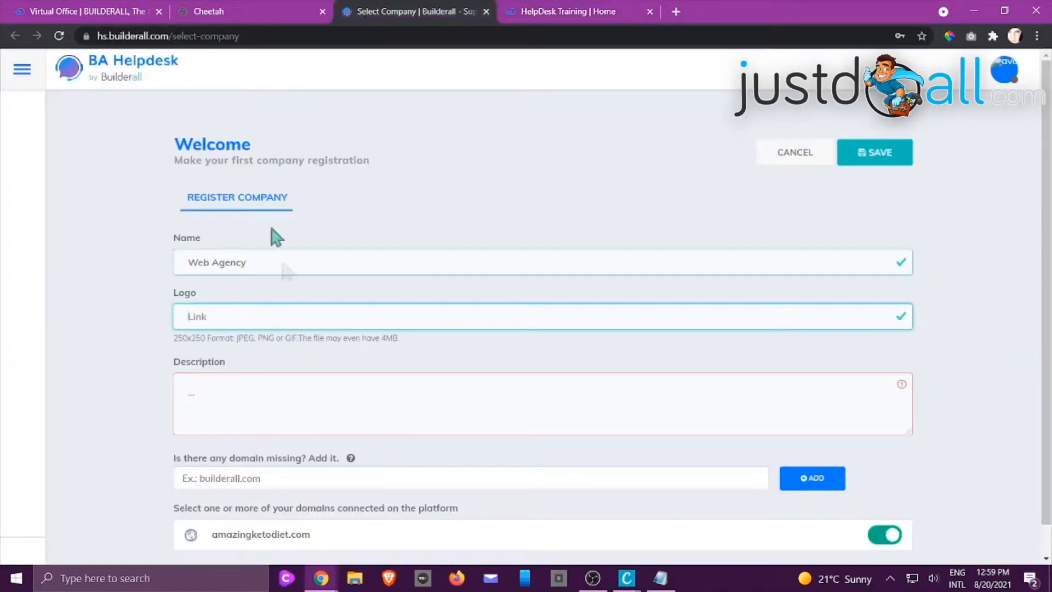
pyautogui.rightClick(241, 319)
pyautogui.click(274, 428)
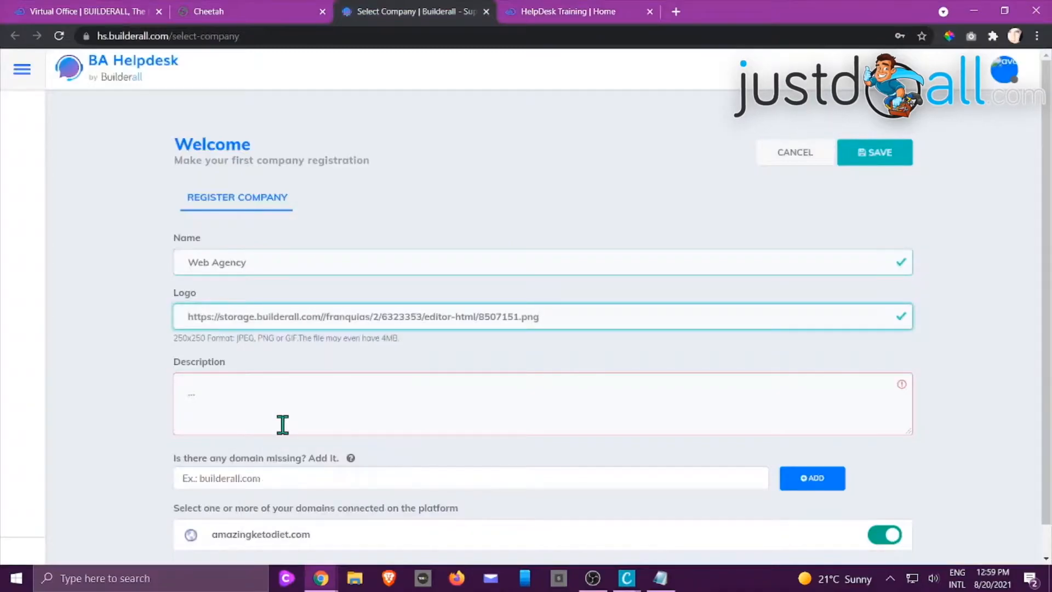
# Enter "Best Web Agency in Europe!" as the company description
pyautogui.scroll(-1, 283, 425)
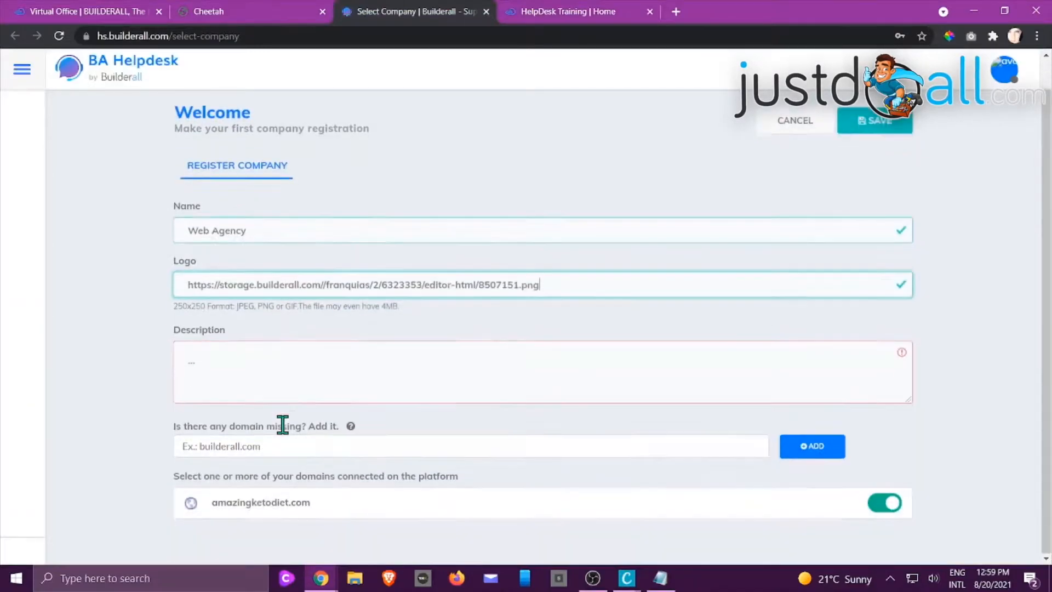
pyautogui.click(277, 357)
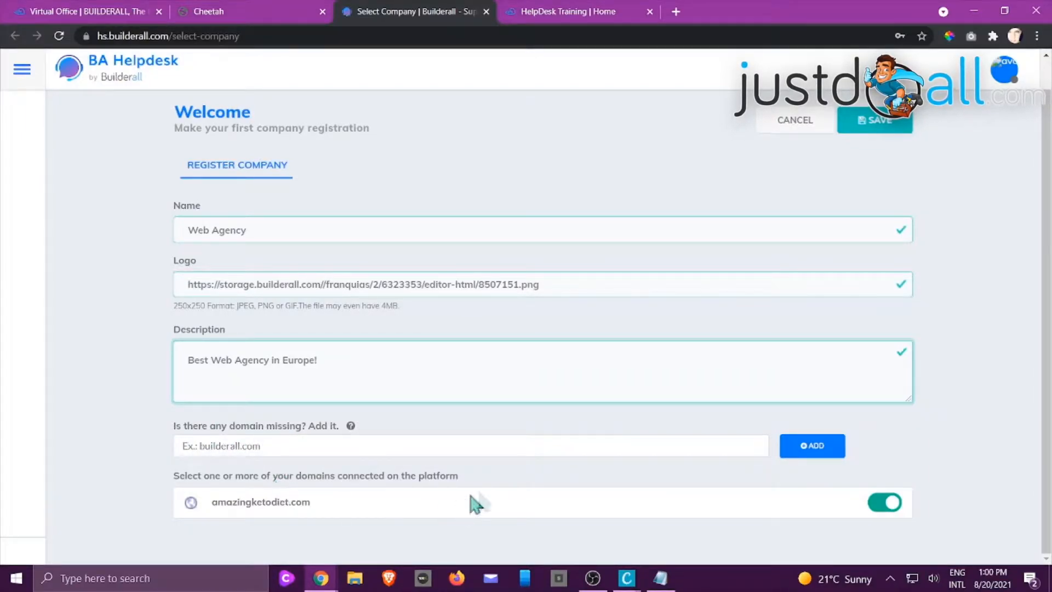
# Copy the HelpDesk Training site's address and add builderalltraining-helpdesk.cheetah.builderall.com to the company's domains
pyautogui.click(559, 12)
pyautogui.click(328, 36)
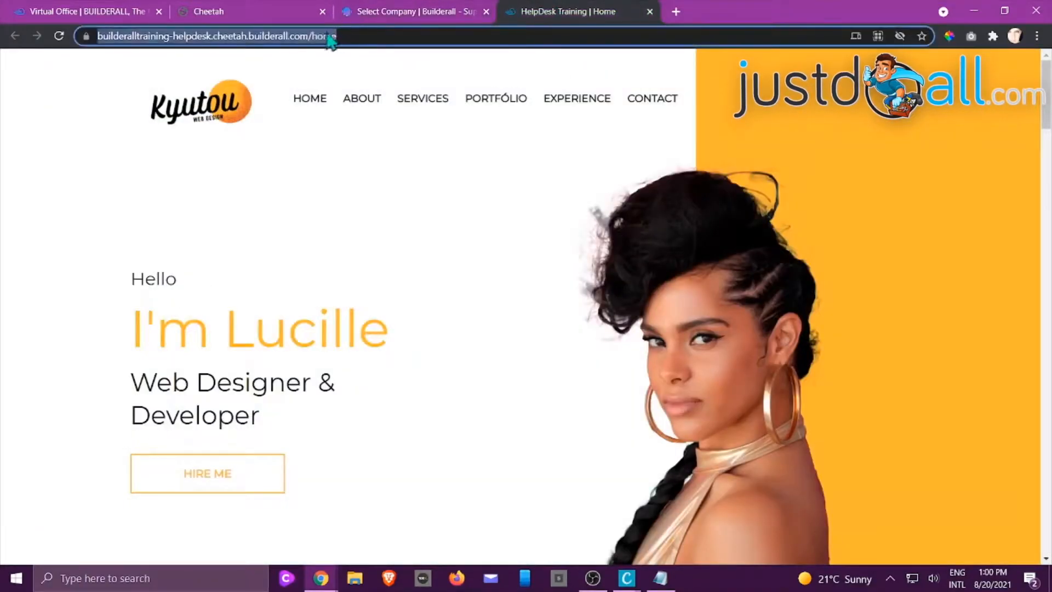
pyautogui.rightClick(323, 35)
pyautogui.click(382, 132)
pyautogui.click(414, 11)
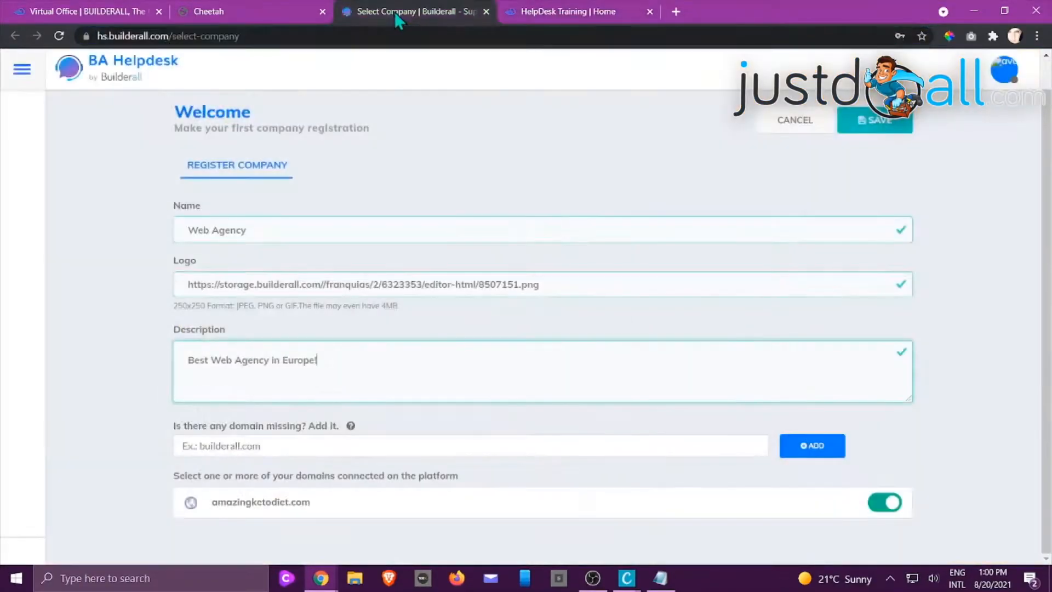
pyautogui.click(276, 451)
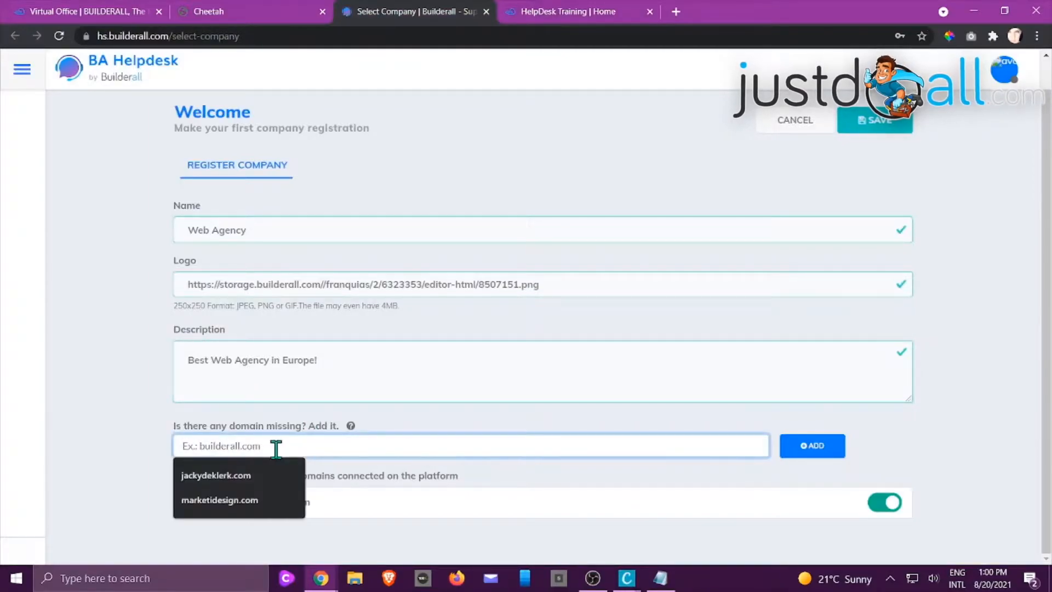
pyautogui.hotkey('ctrl', 'v')
pyautogui.click(816, 448)
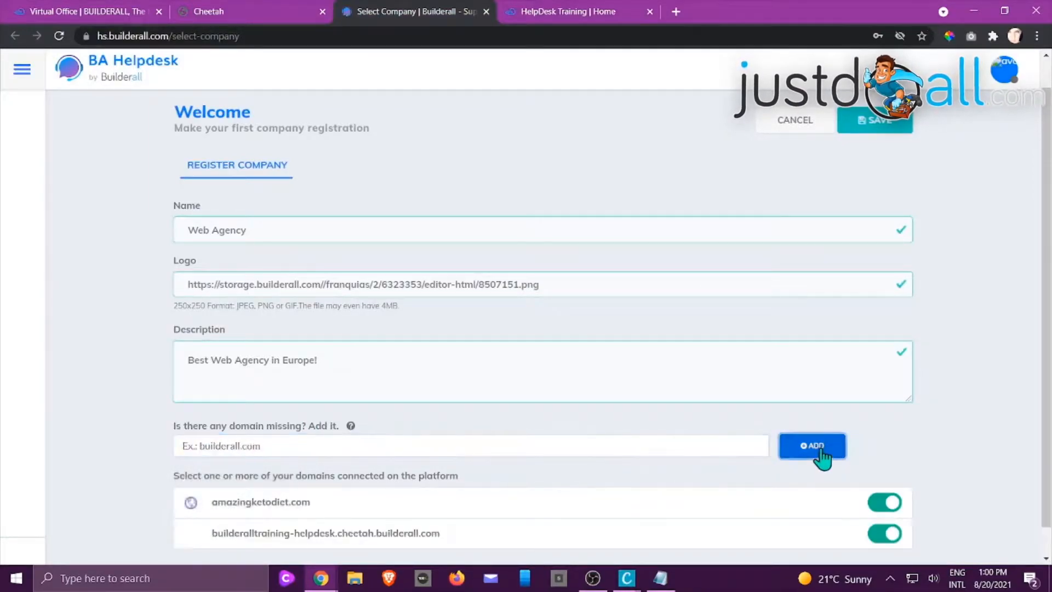
# Exclude amazingketodiet.com from the company's connected domains and save the company registration
pyautogui.scroll(-1, 898, 424)
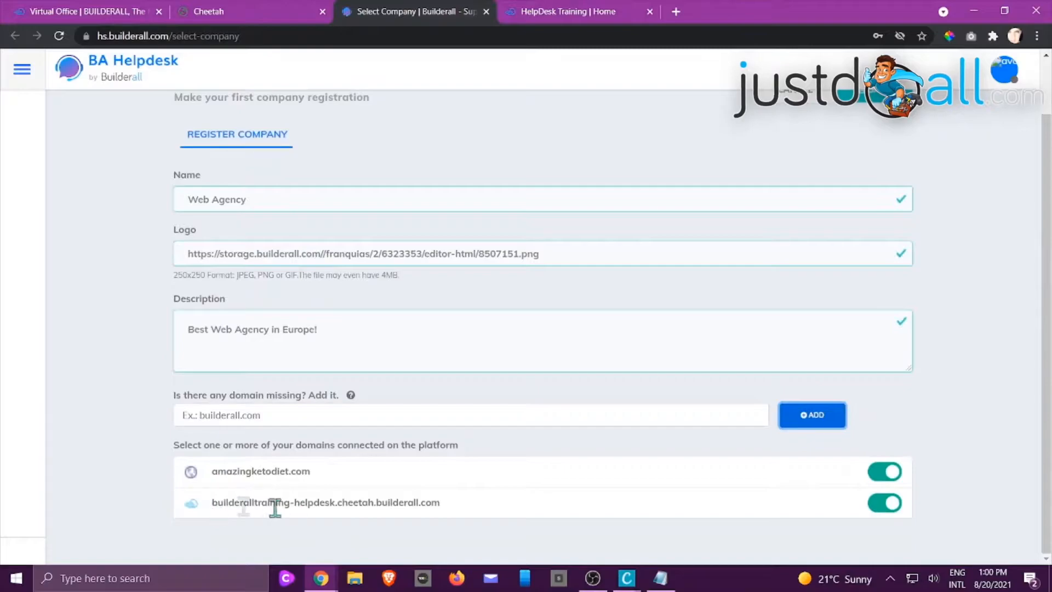
pyautogui.click(884, 478)
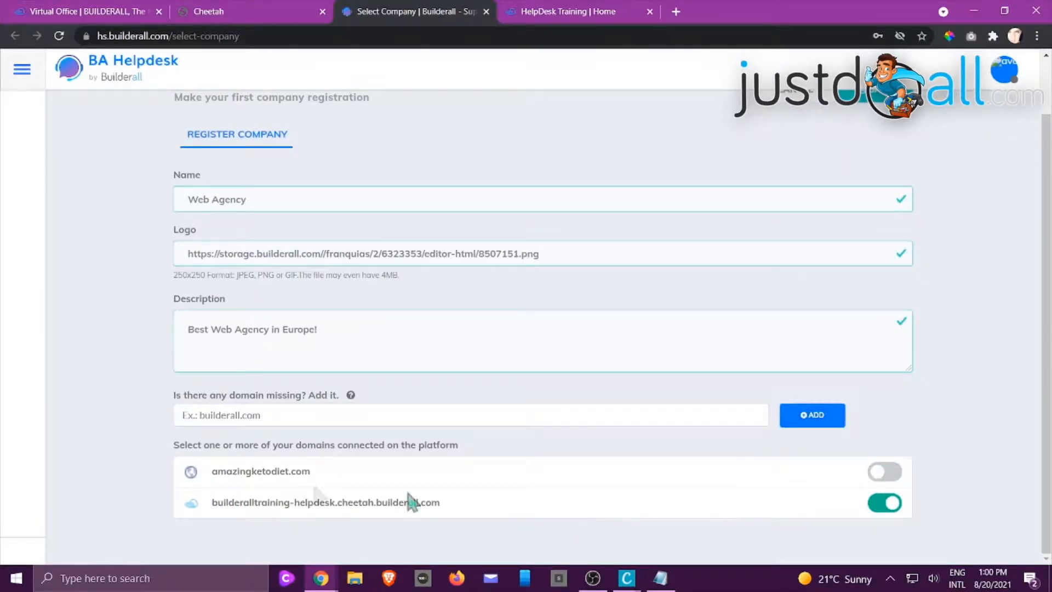
pyautogui.scroll(1, 547, 511)
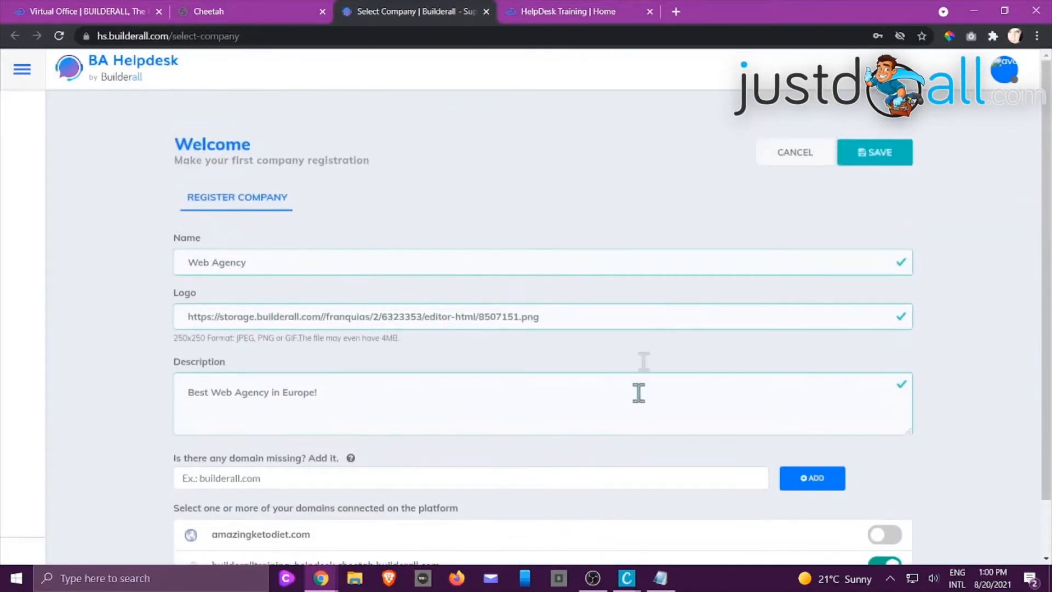
pyautogui.click(876, 165)
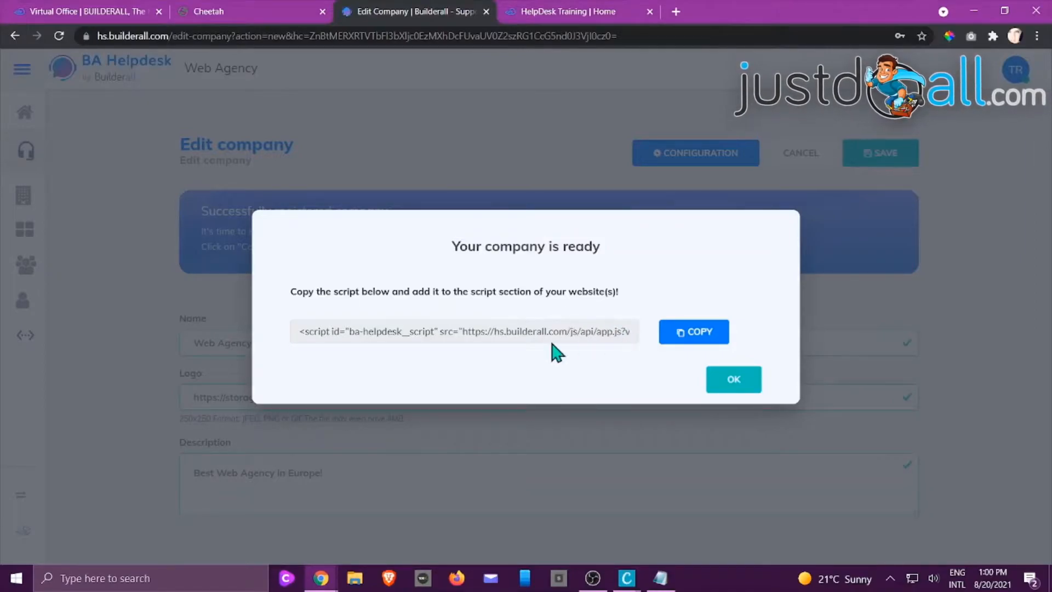
# Copy the company's helpdesk script, save it in the HelpDesk Training site's script settings in Cheetah, and close the script notice in BA Helpdesk
pyautogui.click(700, 335)
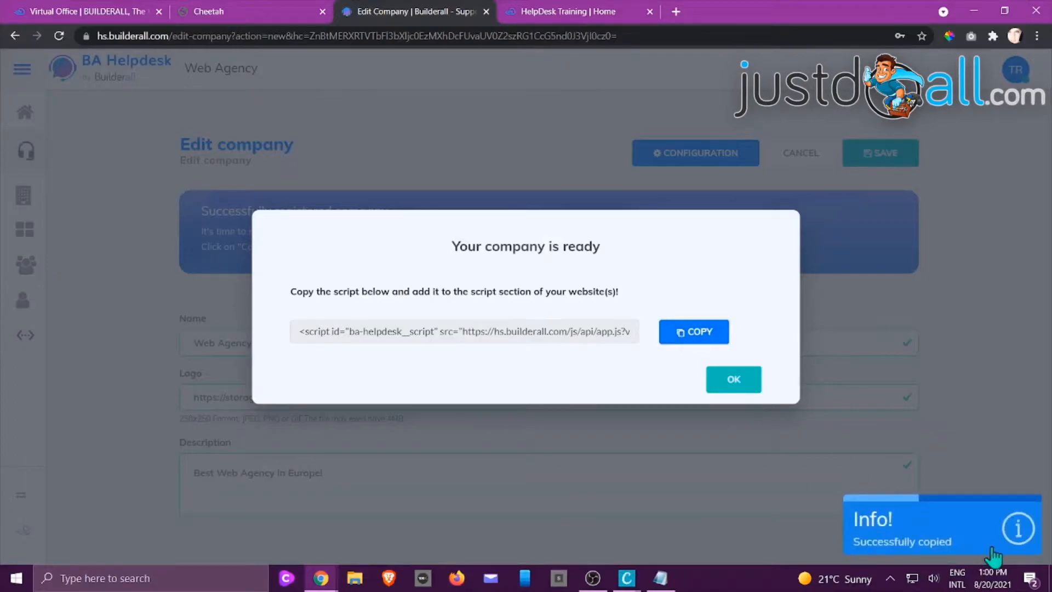
pyautogui.click(580, 10)
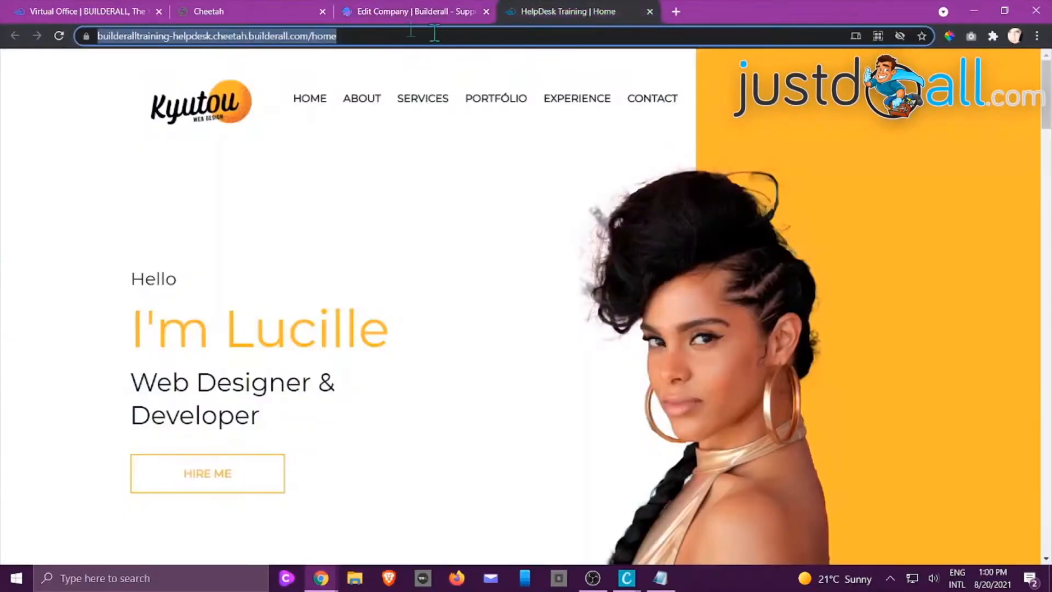
pyautogui.click(241, 11)
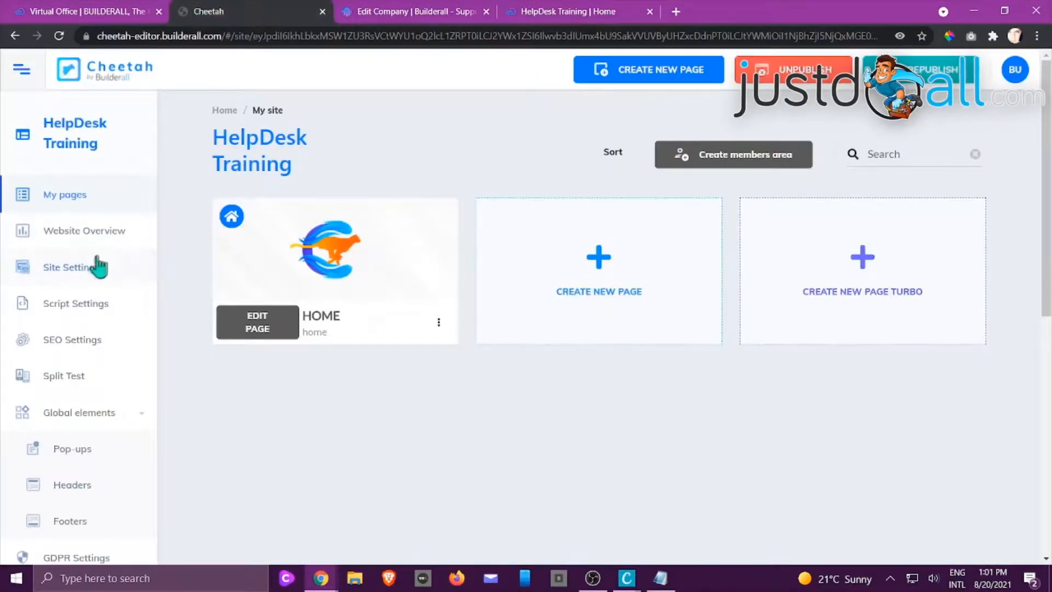
pyautogui.click(77, 304)
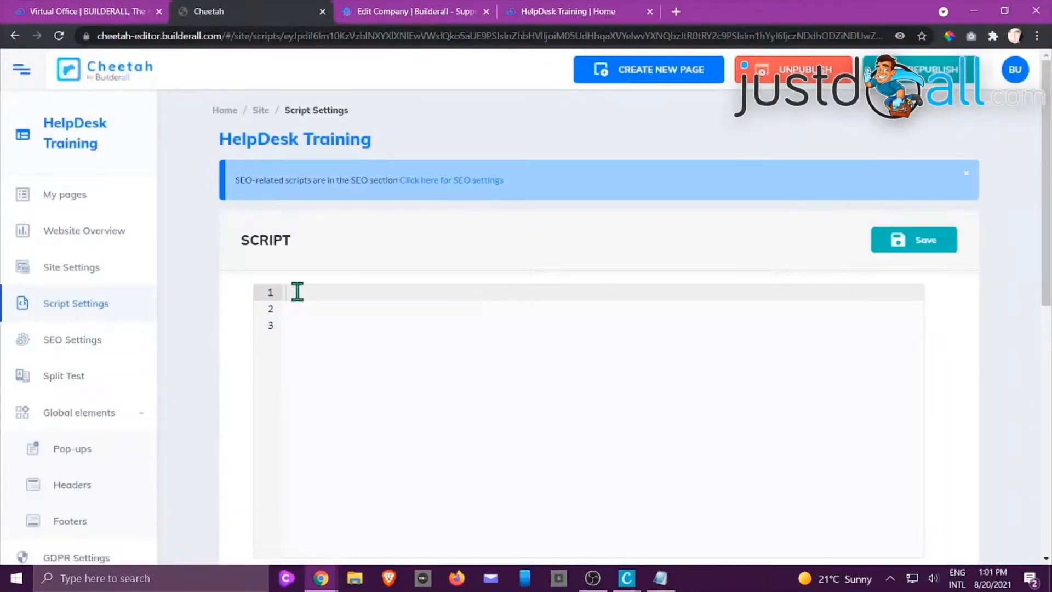
pyautogui.hotkey('ctrl', 'v')
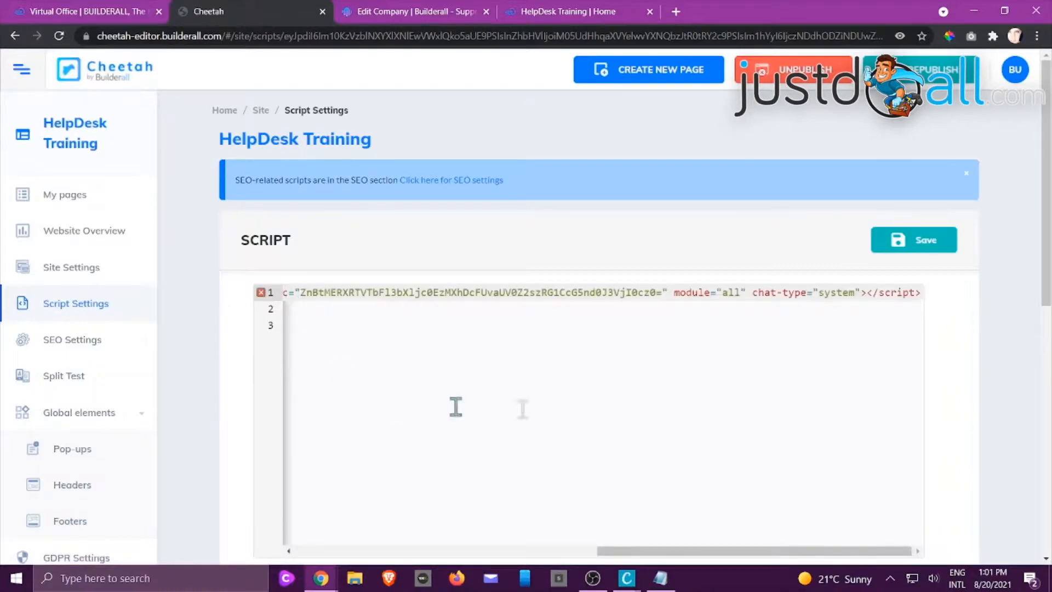
pyautogui.click(931, 244)
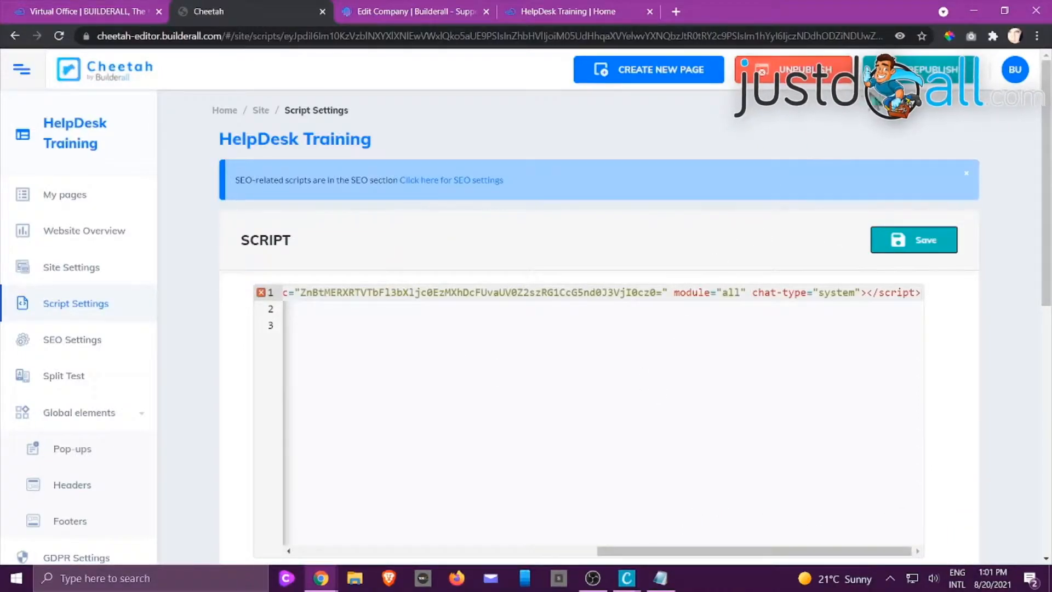
pyautogui.click(548, 10)
pyautogui.click(416, 11)
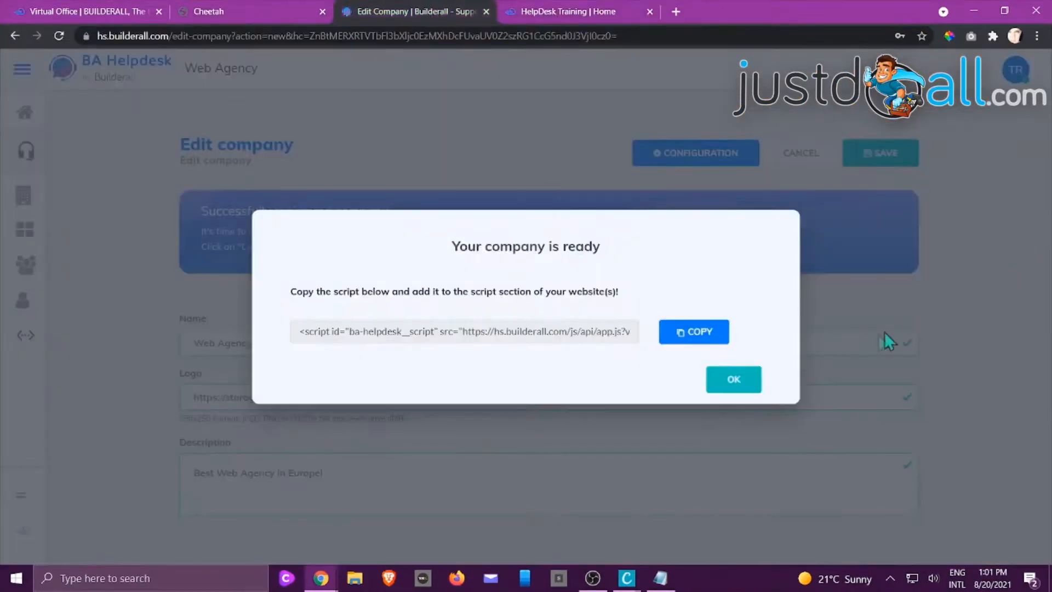
pyautogui.click(734, 382)
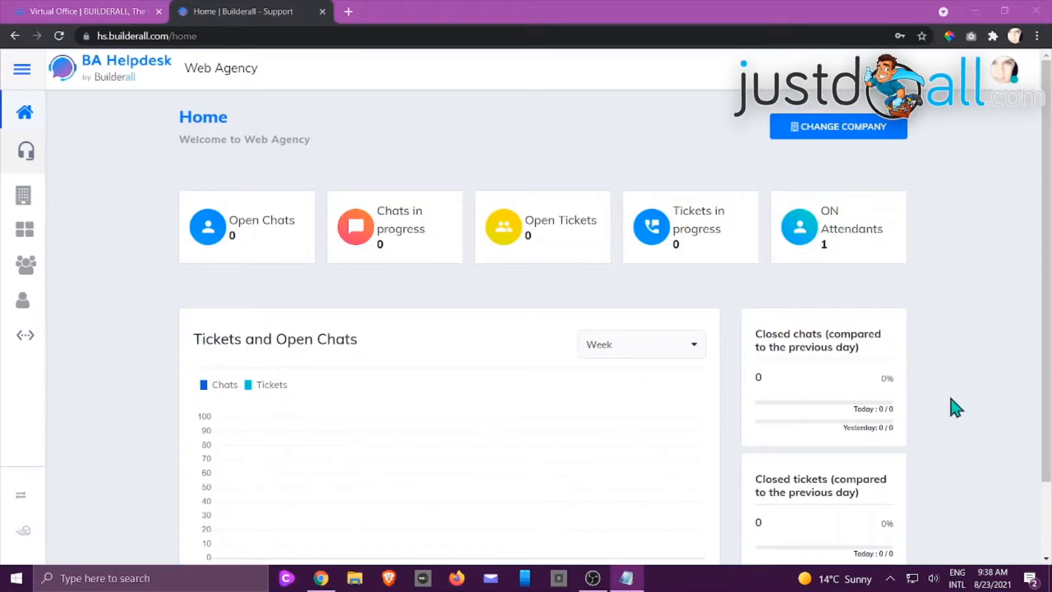
# Open the configuration of the Web Agency company from the company selection
pyautogui.click(846, 126)
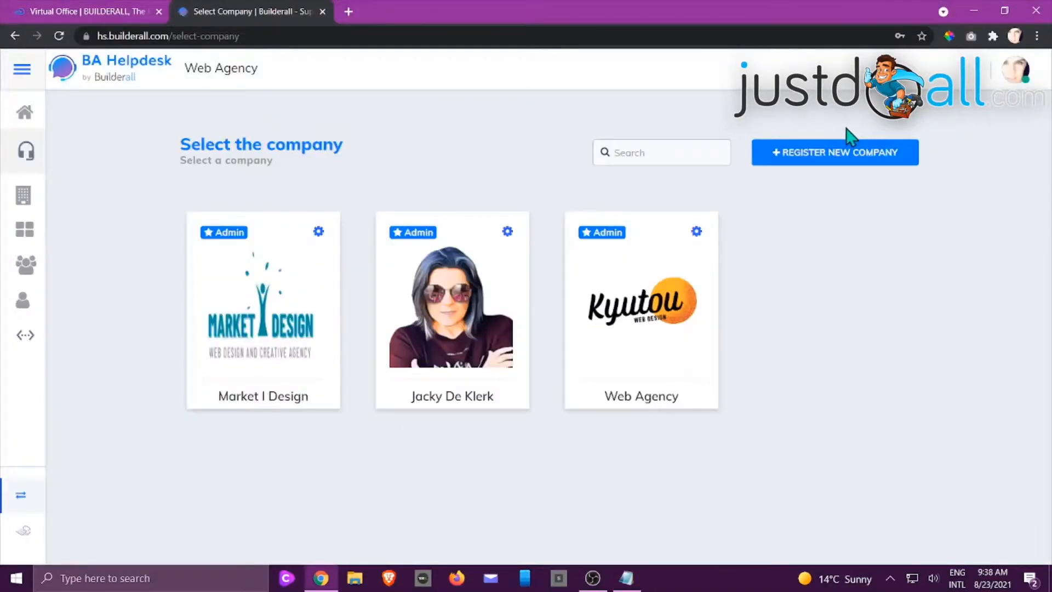
pyautogui.click(696, 232)
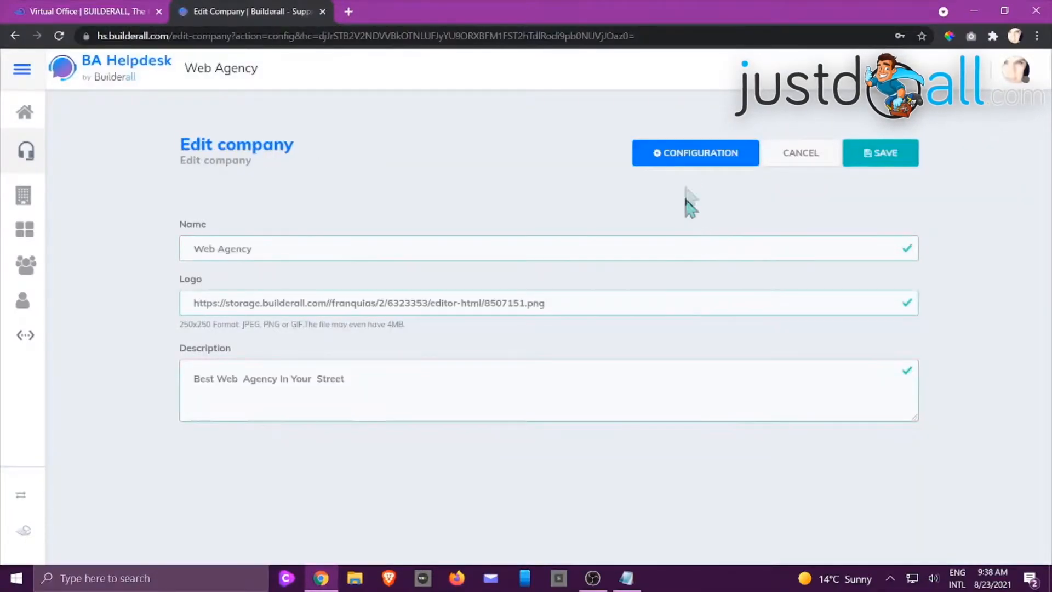
pyautogui.click(694, 162)
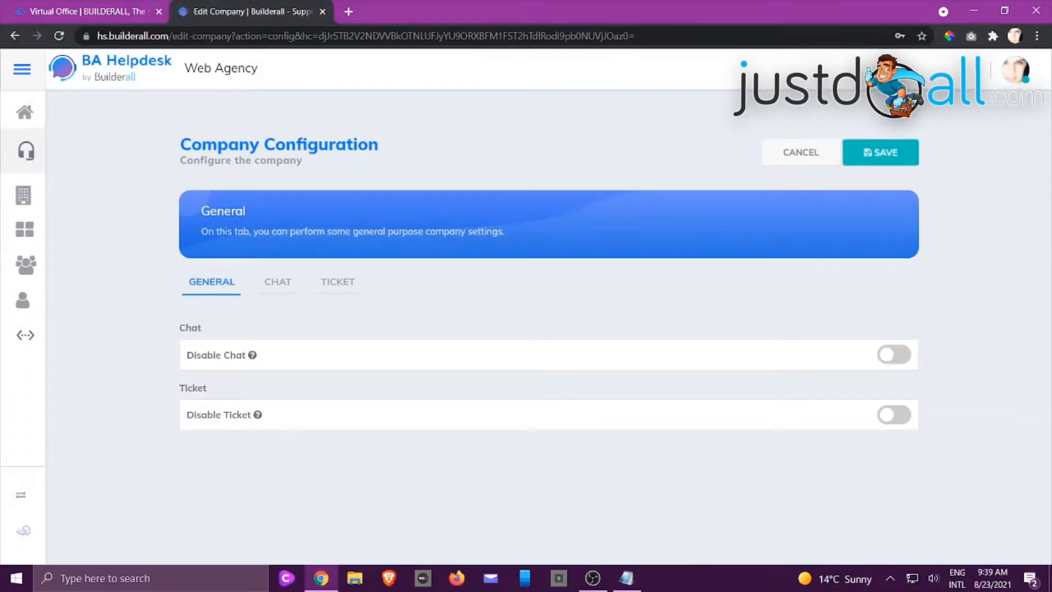
# Try out the Disable Chat and Disable Ticket options in the general company settings and switch both back off
pyautogui.click(886, 358)
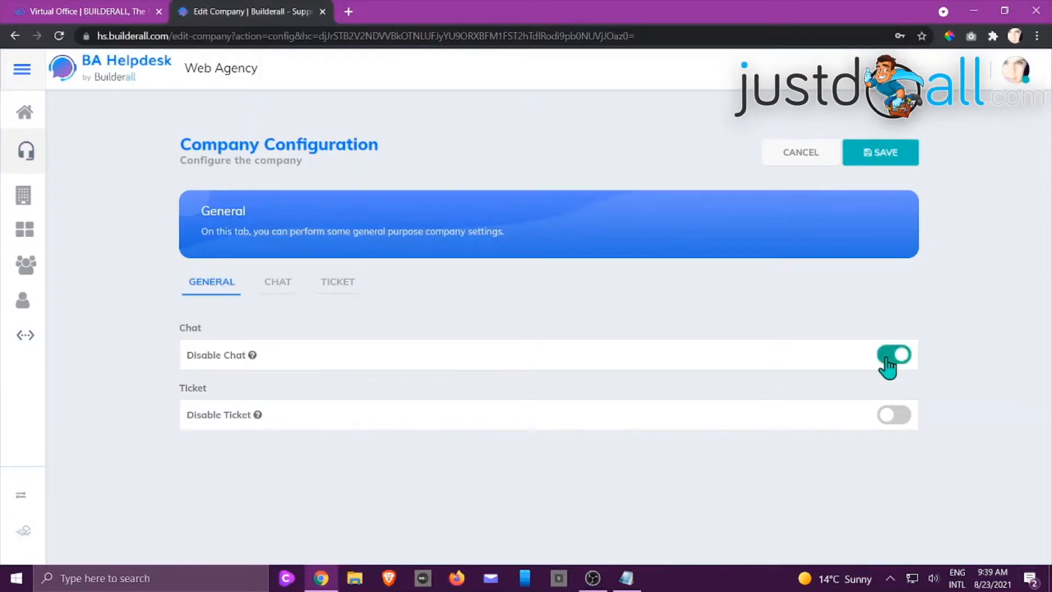
pyautogui.click(893, 417)
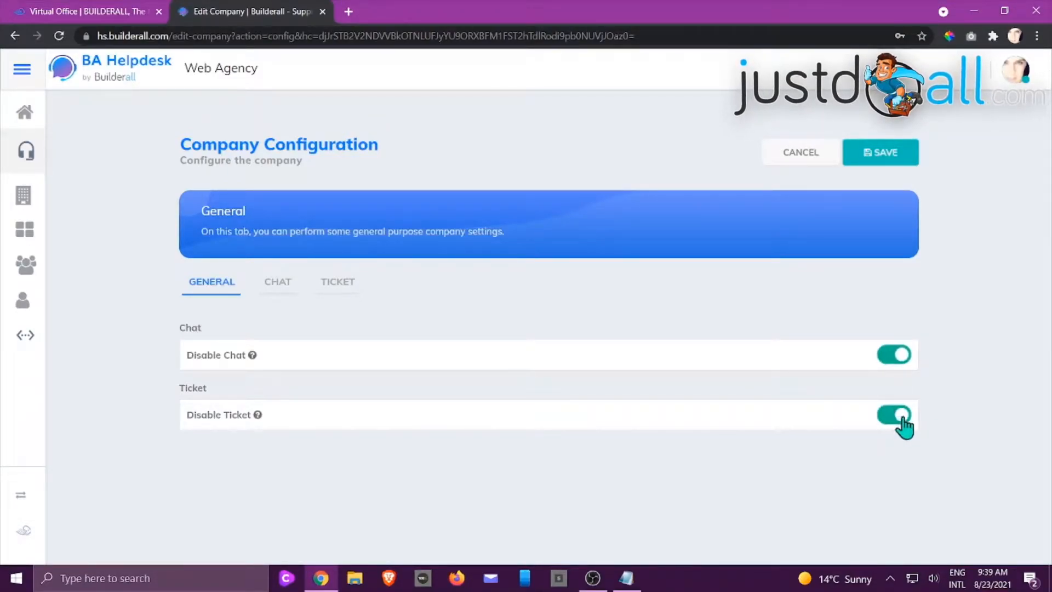
pyautogui.click(903, 422)
pyautogui.click(899, 363)
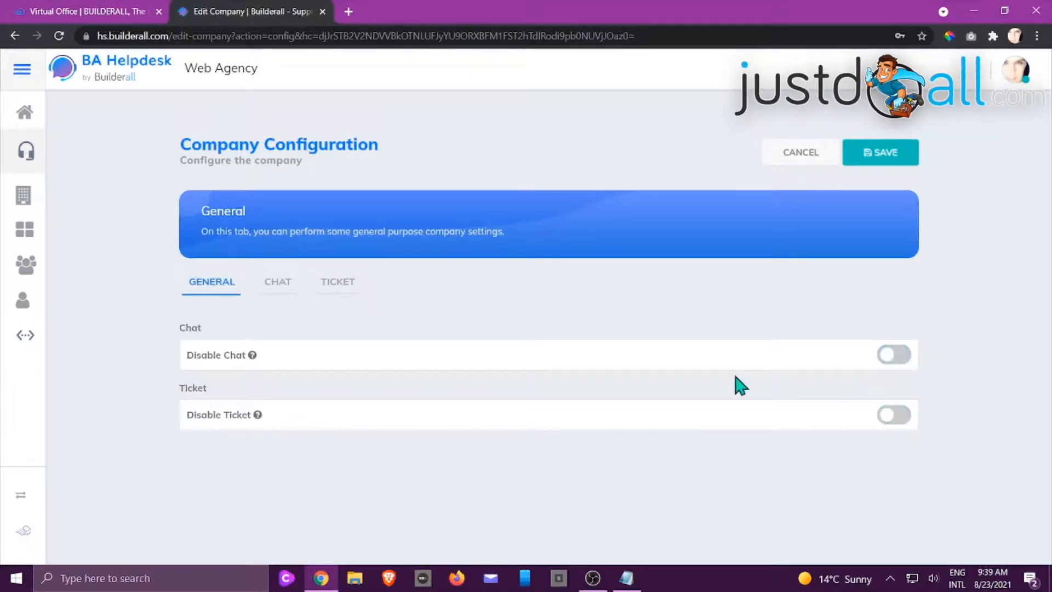
# Check the simultaneous chat limit, set the number of tickets opened simultaneously per customer to 1, and save the configuration
pyautogui.click(278, 285)
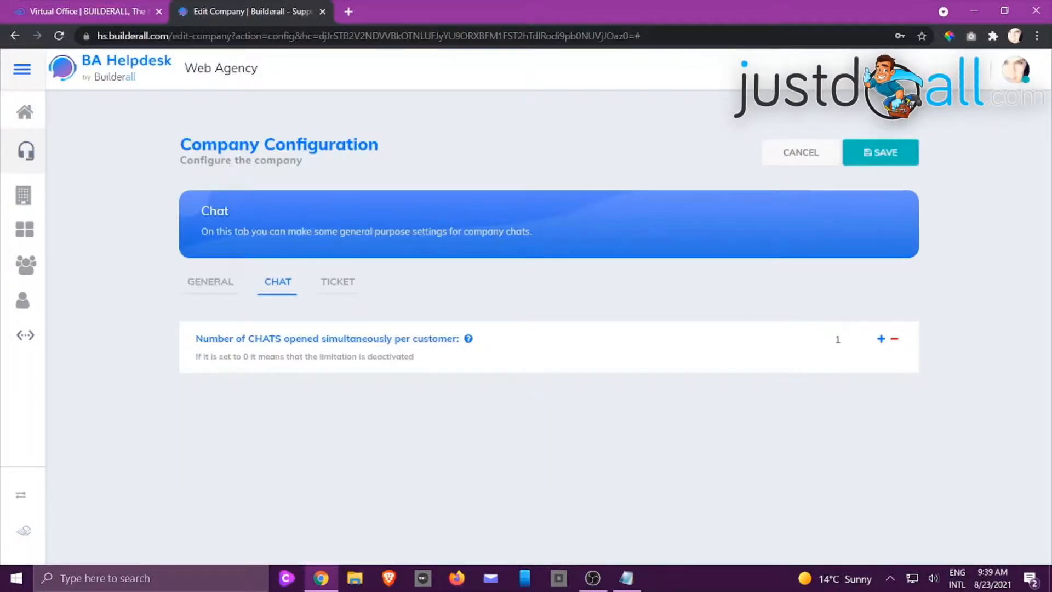
pyautogui.click(338, 282)
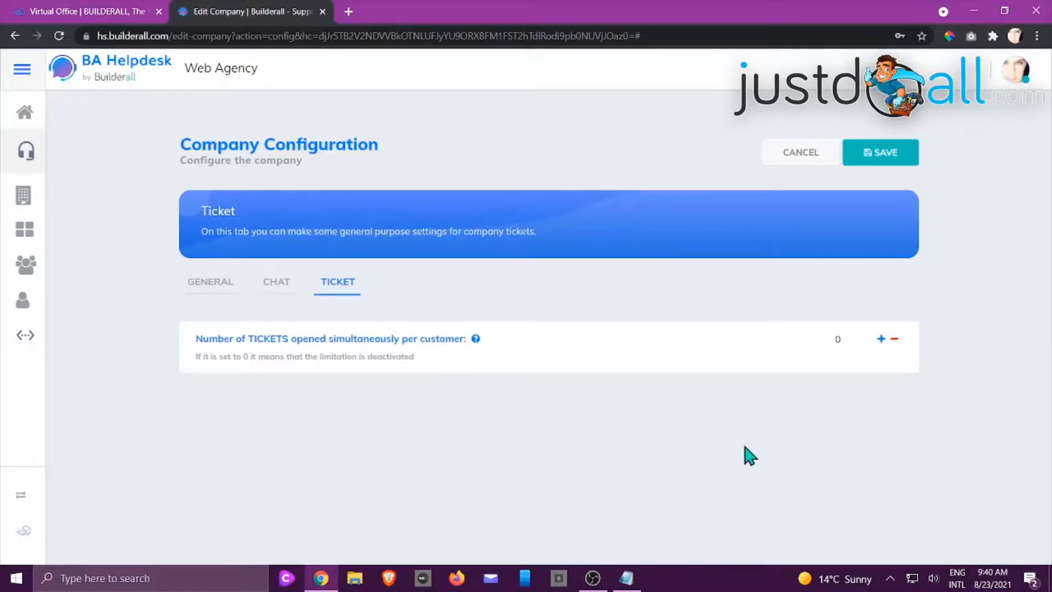
pyautogui.click(881, 339)
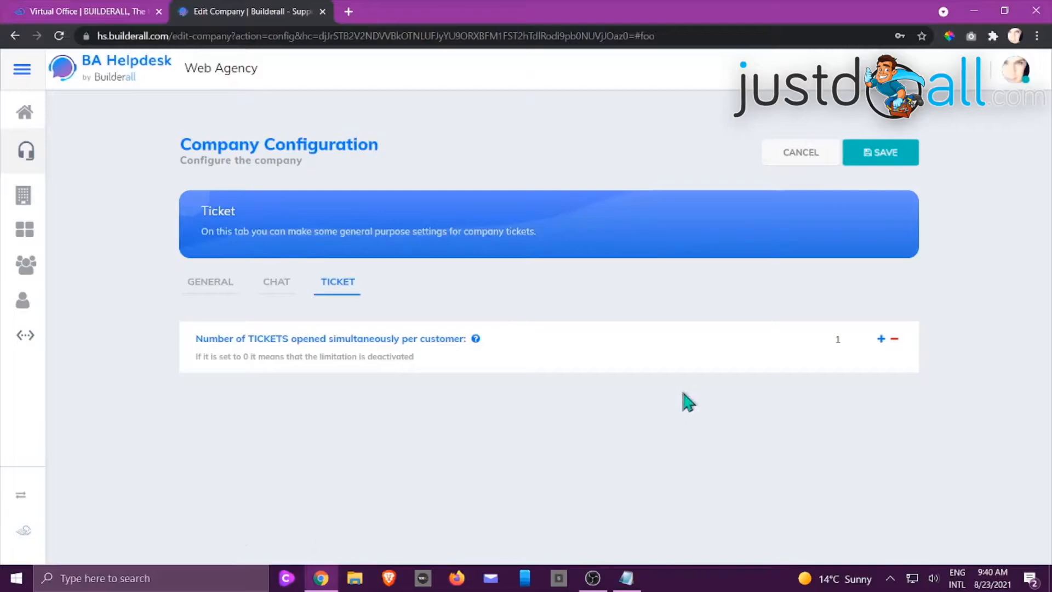
pyautogui.click(892, 161)
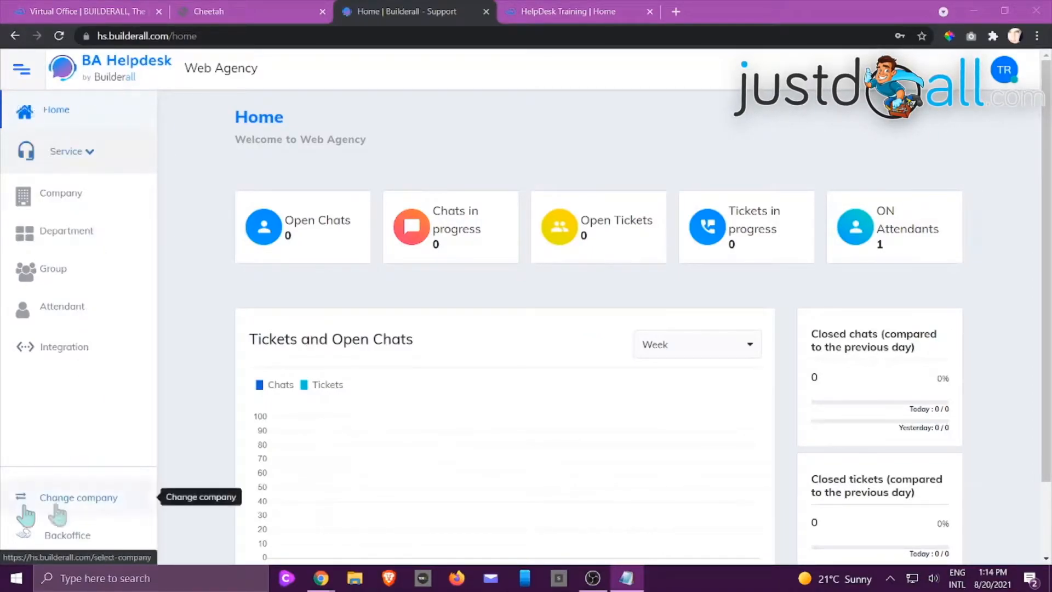
# Open the Web Agency company's details for editing from the company selection and save them
pyautogui.click(75, 503)
pyautogui.click(75, 504)
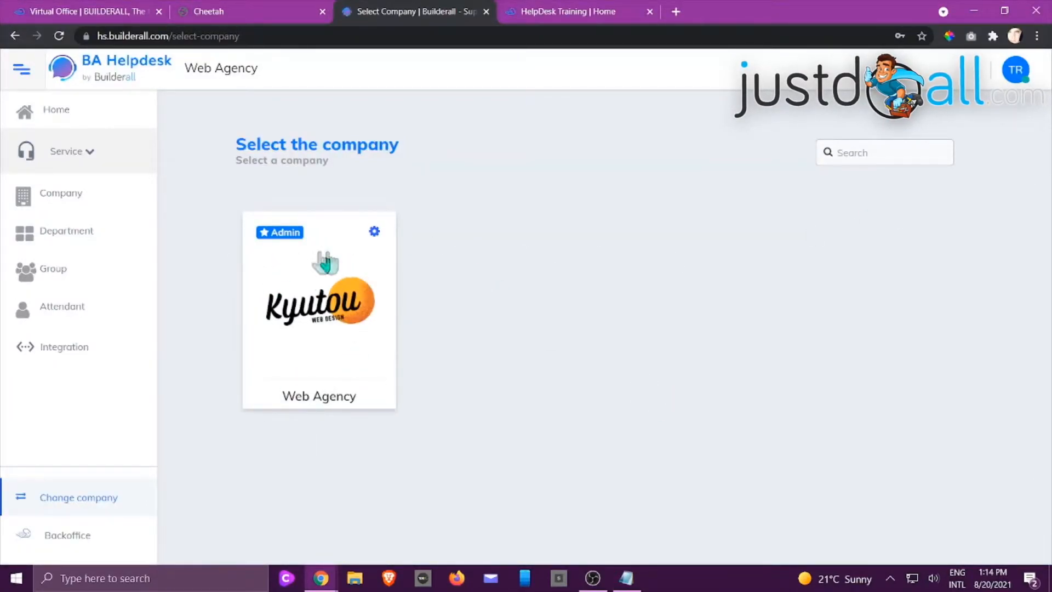
pyautogui.click(373, 235)
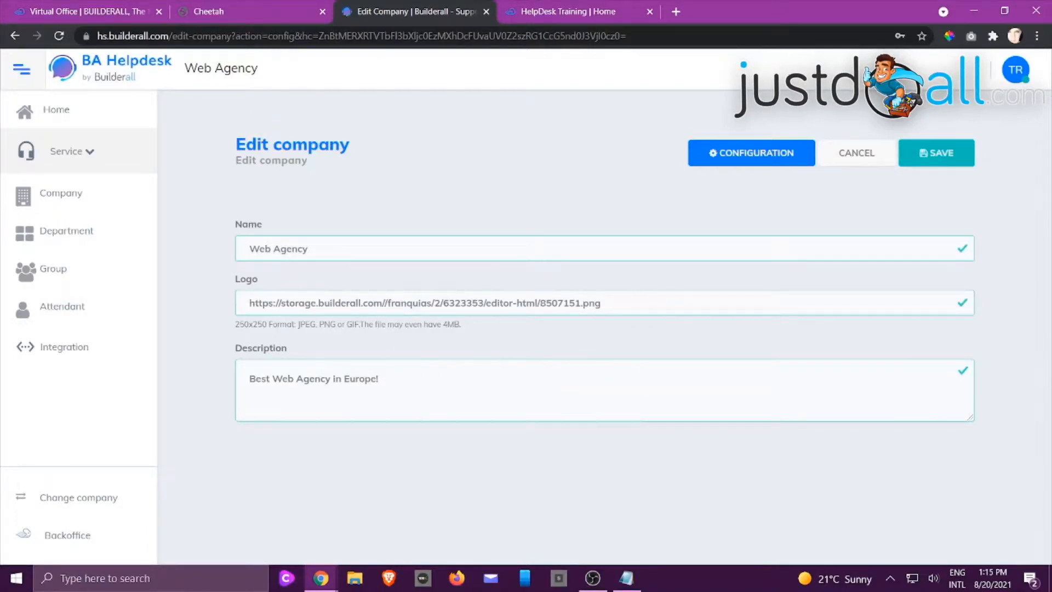
pyautogui.click(944, 162)
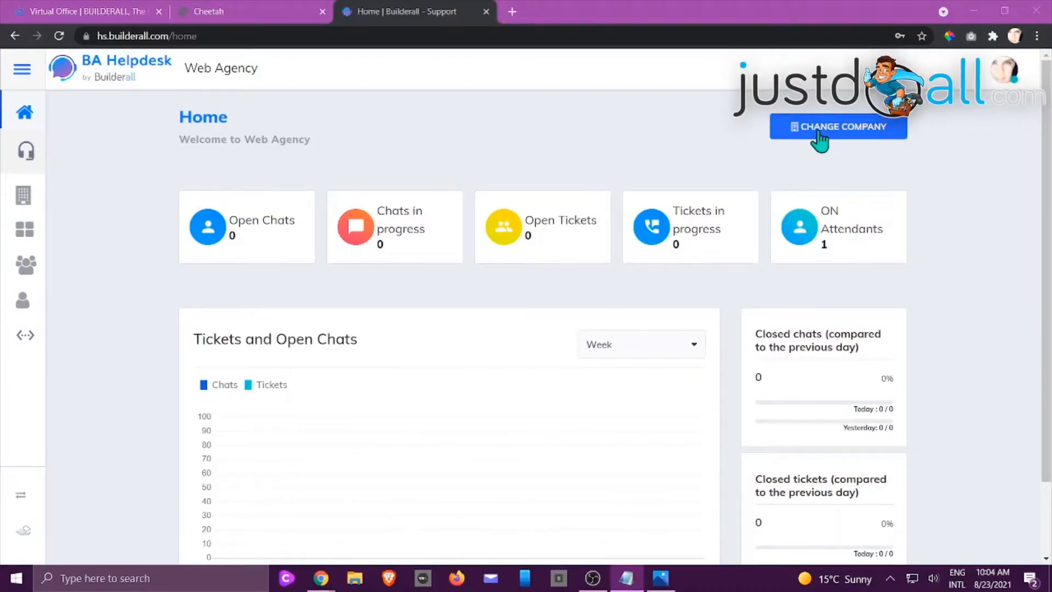
# Examine the department dashboard's statistics, charts, queue times and the choices in its department filter
pyautogui.click(25, 233)
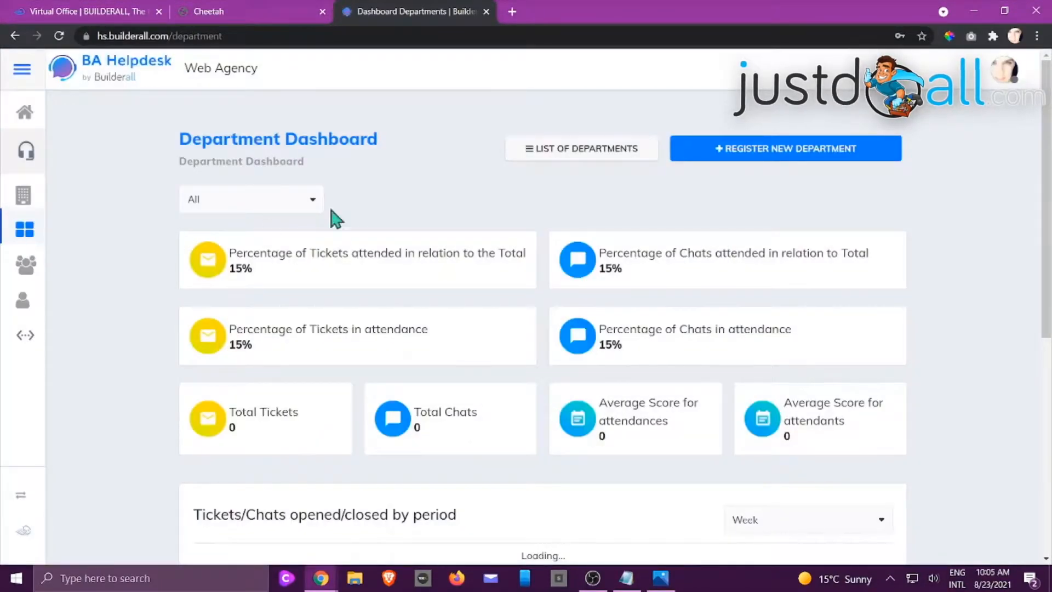
pyautogui.scroll(-9, 622, 269)
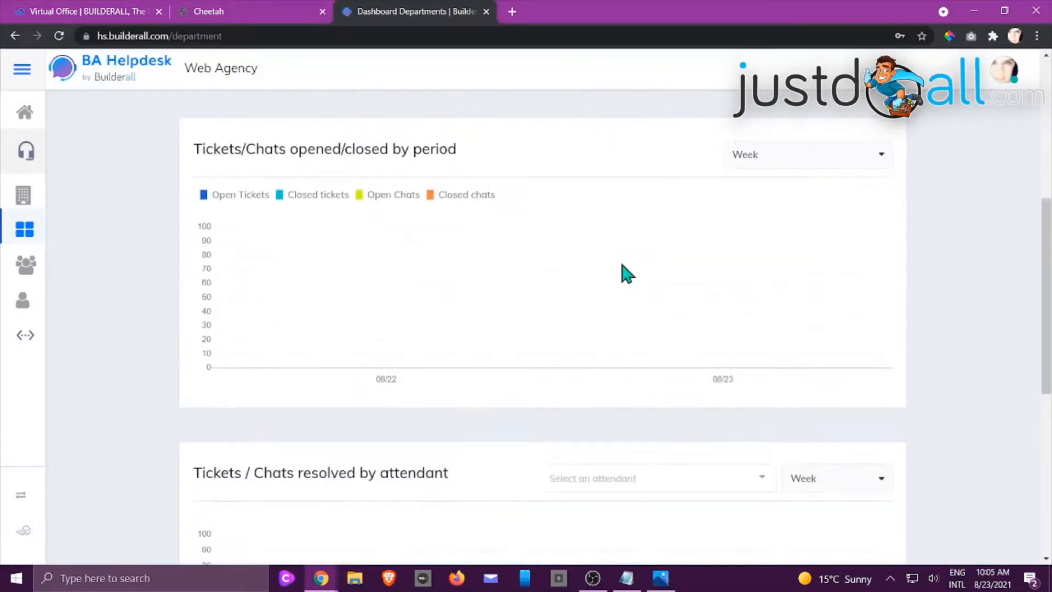
pyautogui.scroll(-4, 625, 272)
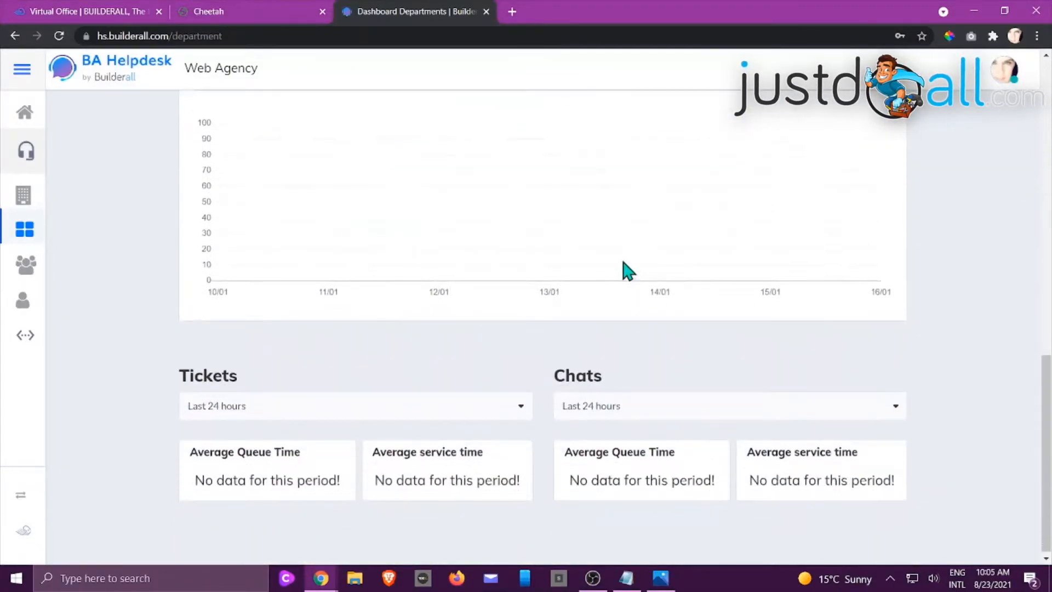
pyautogui.scroll(13, 627, 268)
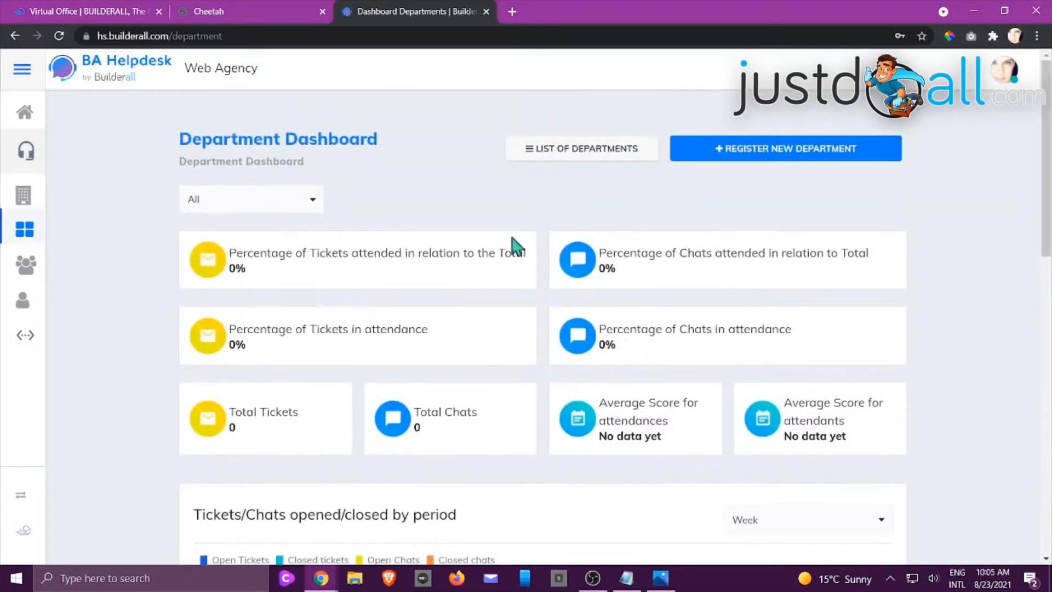
pyautogui.click(313, 200)
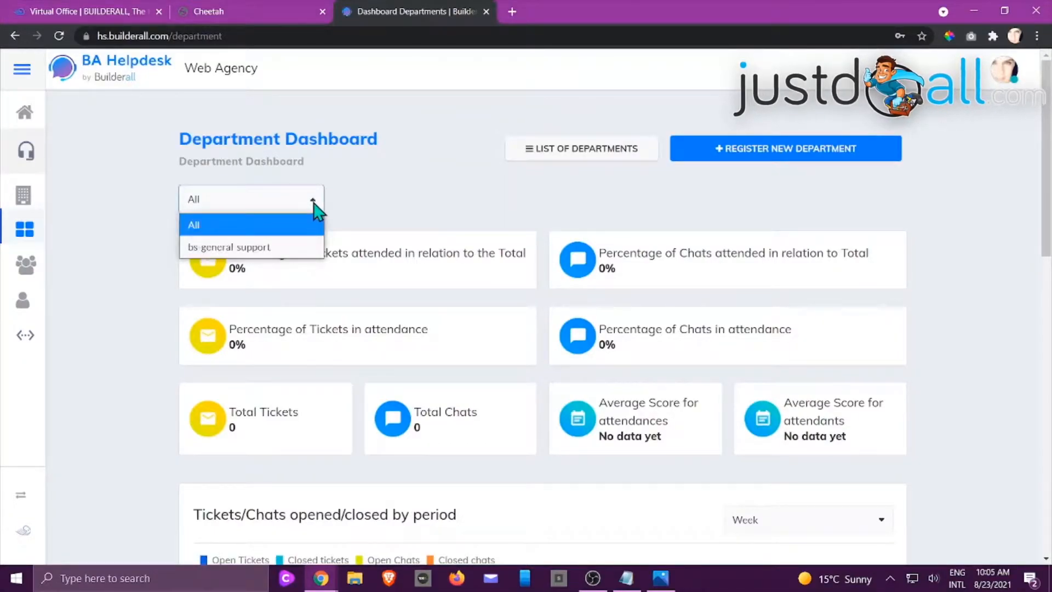
pyautogui.click(414, 189)
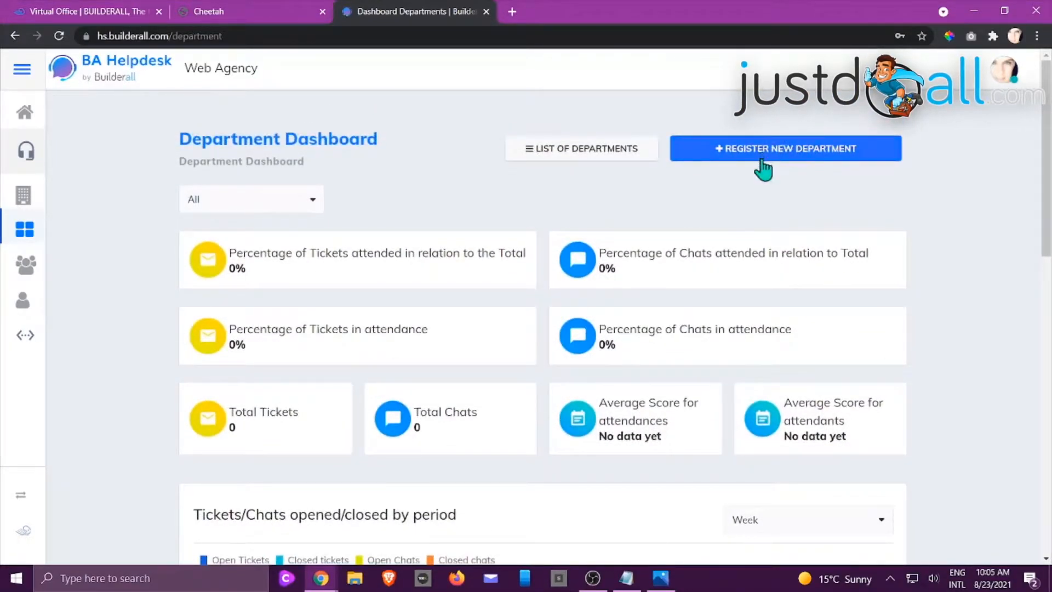
# Register a department named Sales with the description "Sales Department helping with all new sales." and save it
pyautogui.click(564, 159)
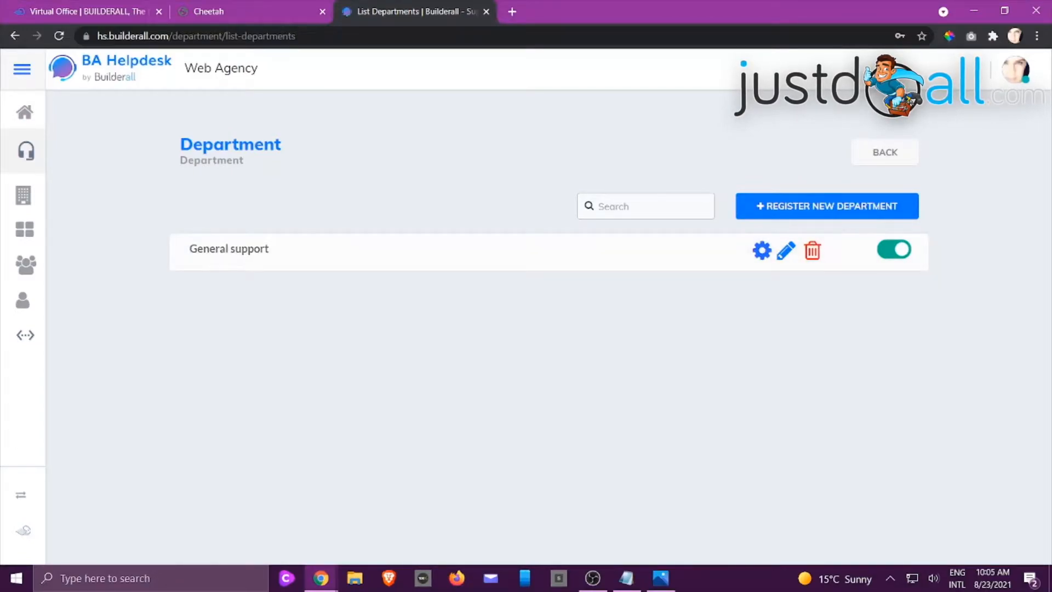
pyautogui.click(804, 214)
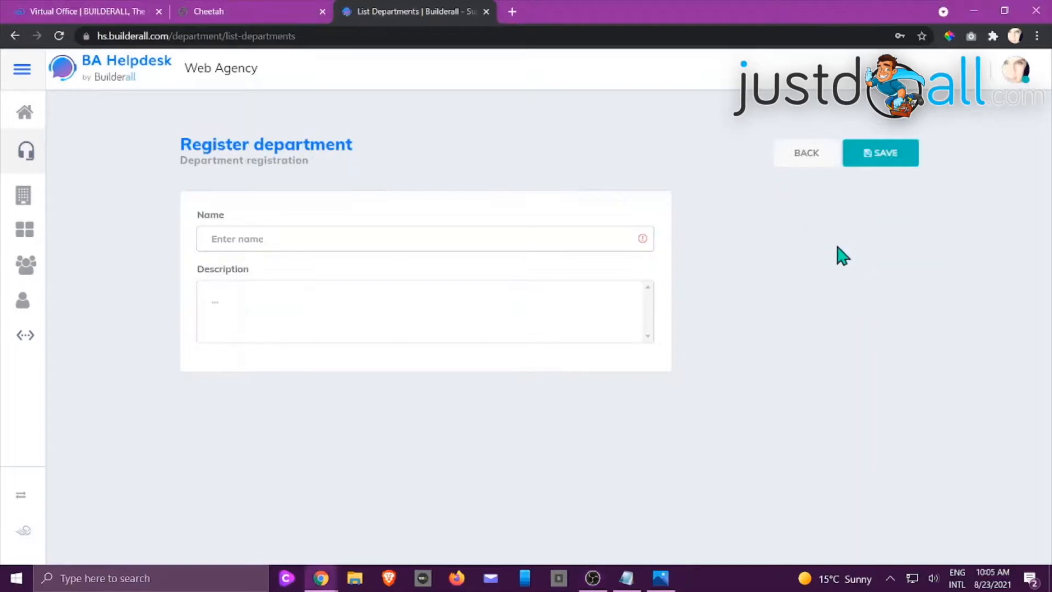
pyautogui.click(525, 236)
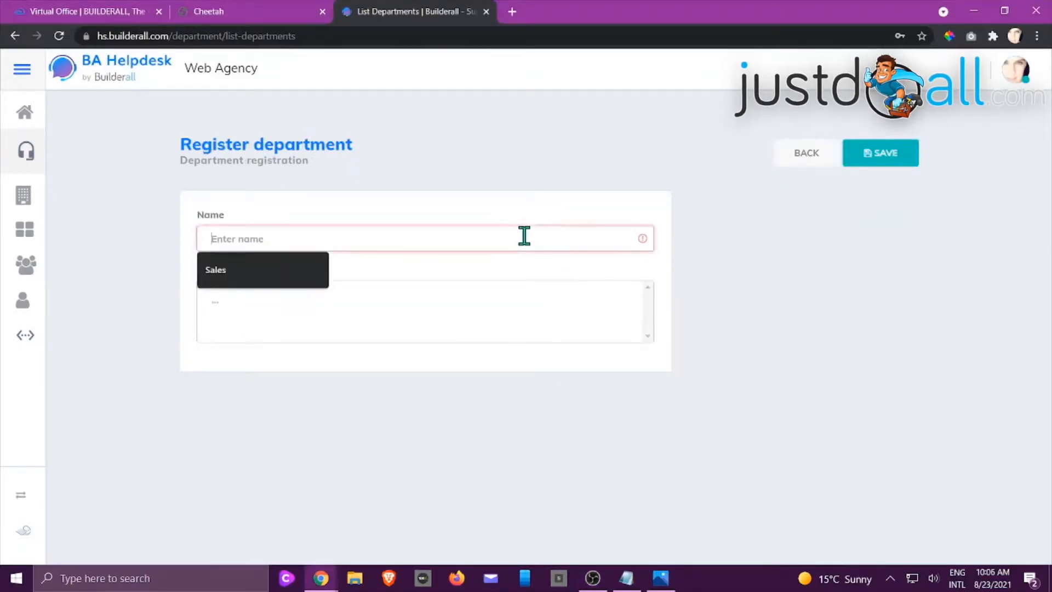
pyautogui.write('Sales')
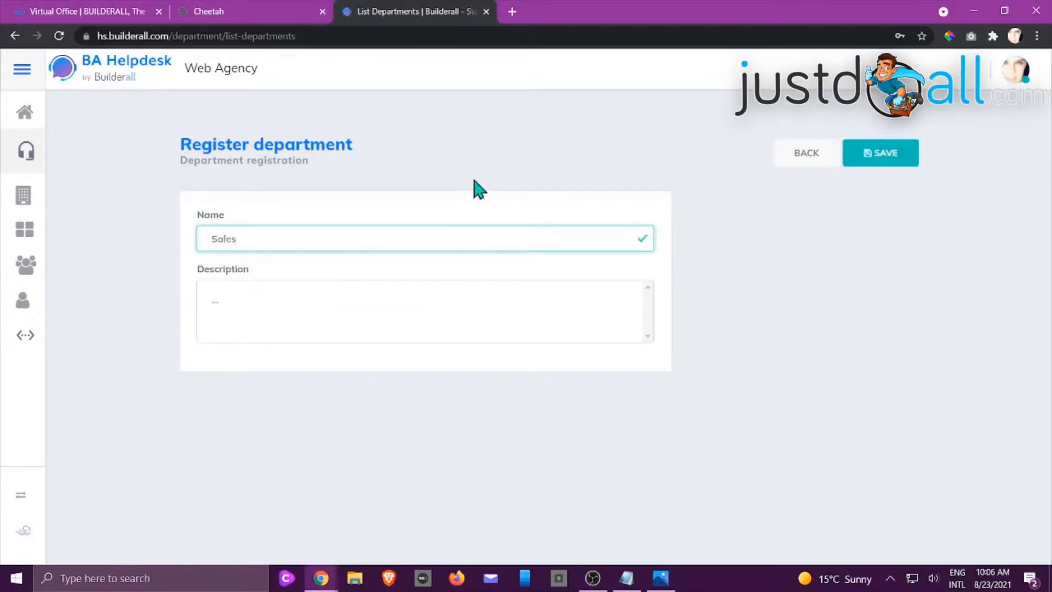
pyautogui.click(270, 303)
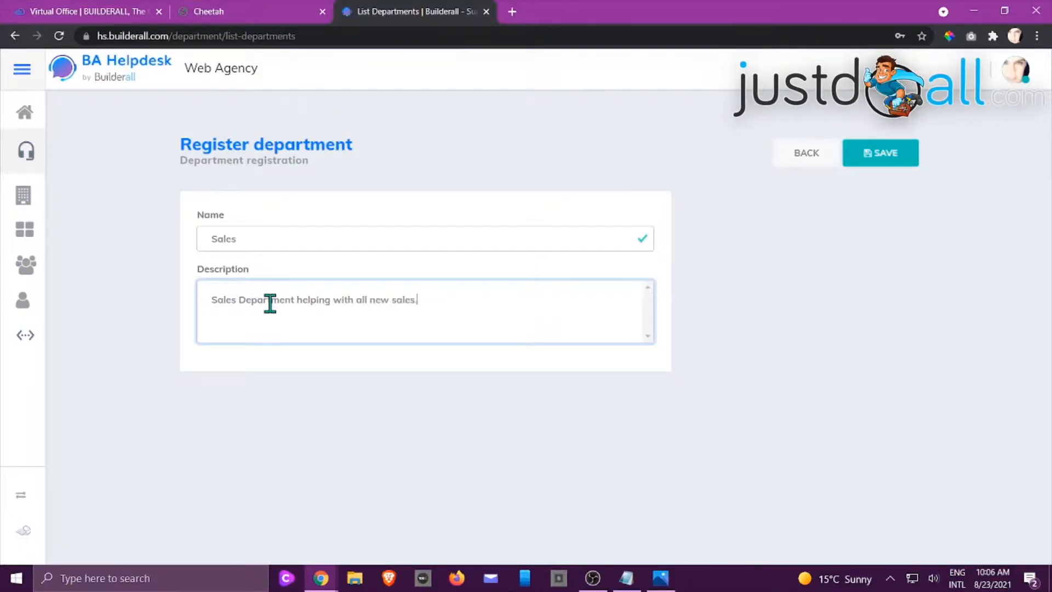
pyautogui.click(868, 162)
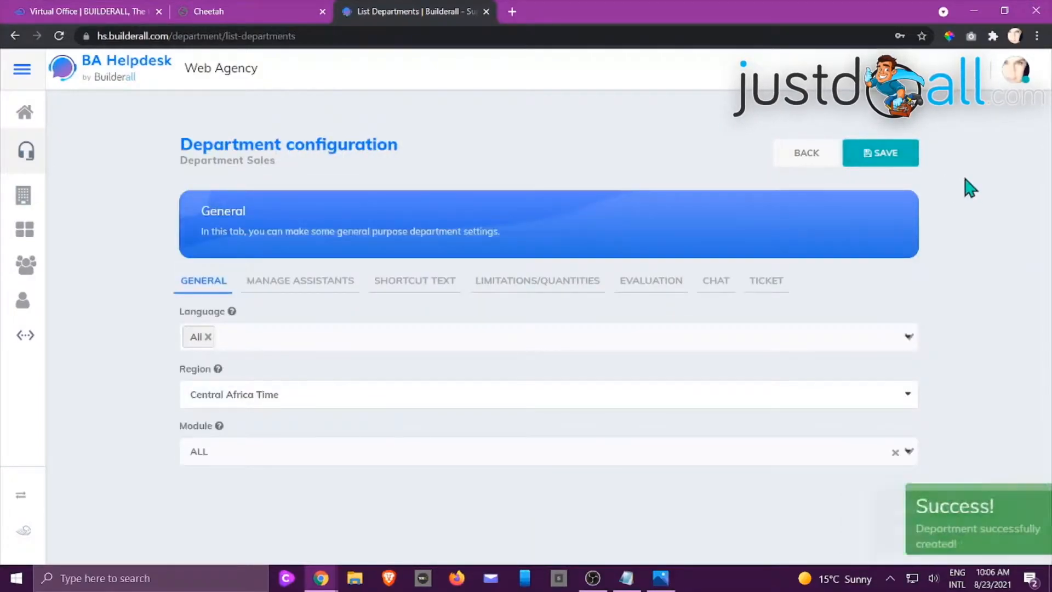
# Return to the Department Dashboard and open the list of departments
pyautogui.click(25, 230)
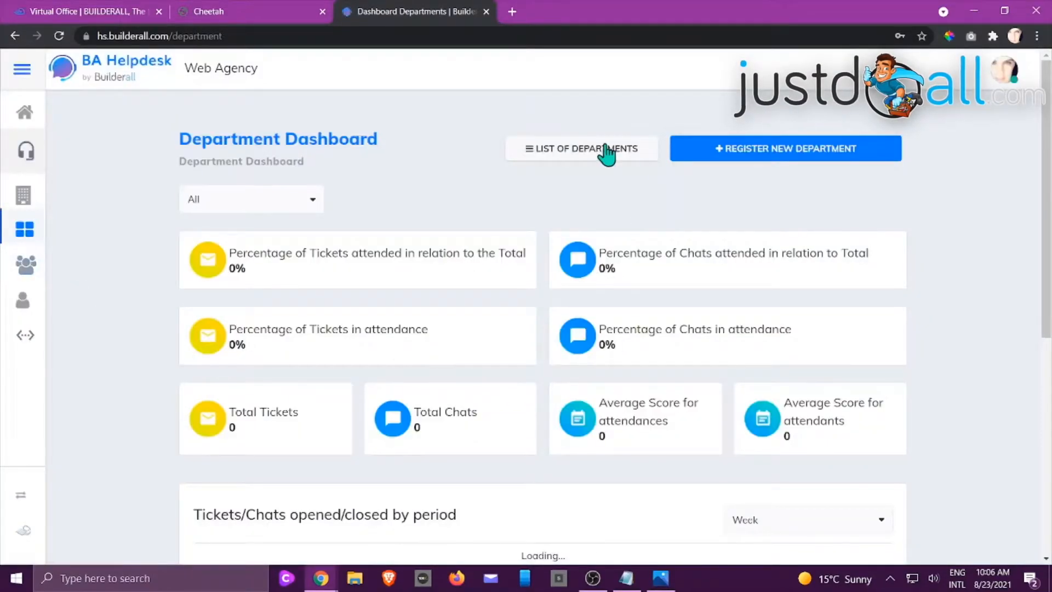
pyautogui.click(605, 147)
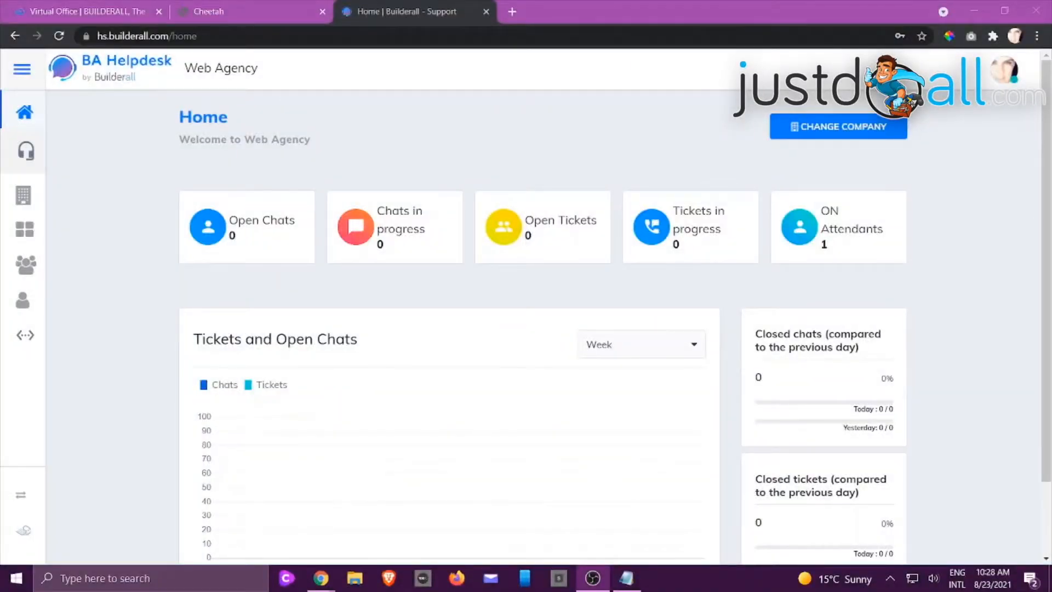
pyautogui.hotkey('alt', 'Tab')
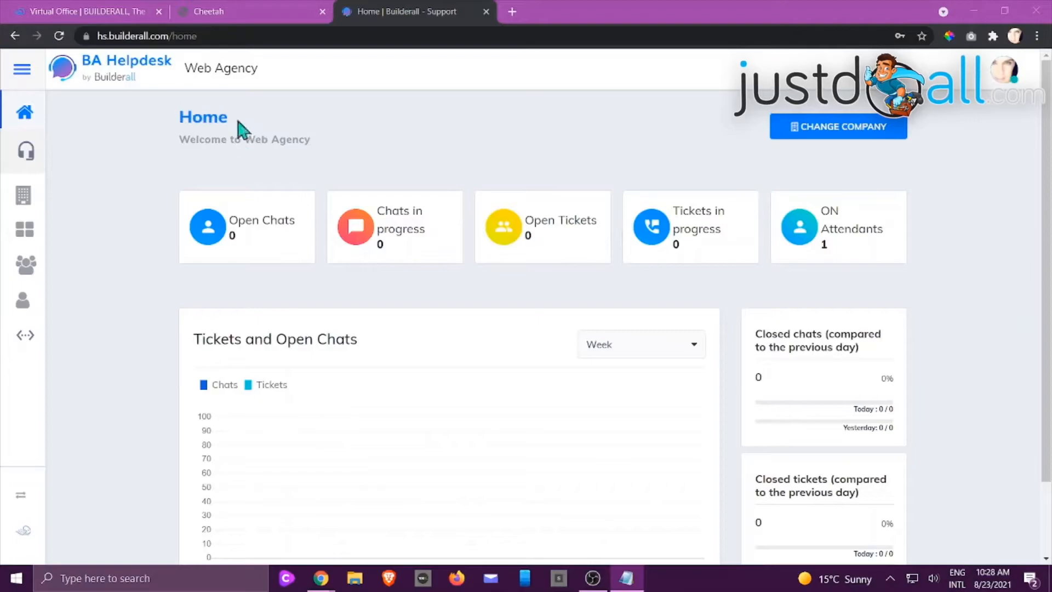
pyautogui.click(24, 233)
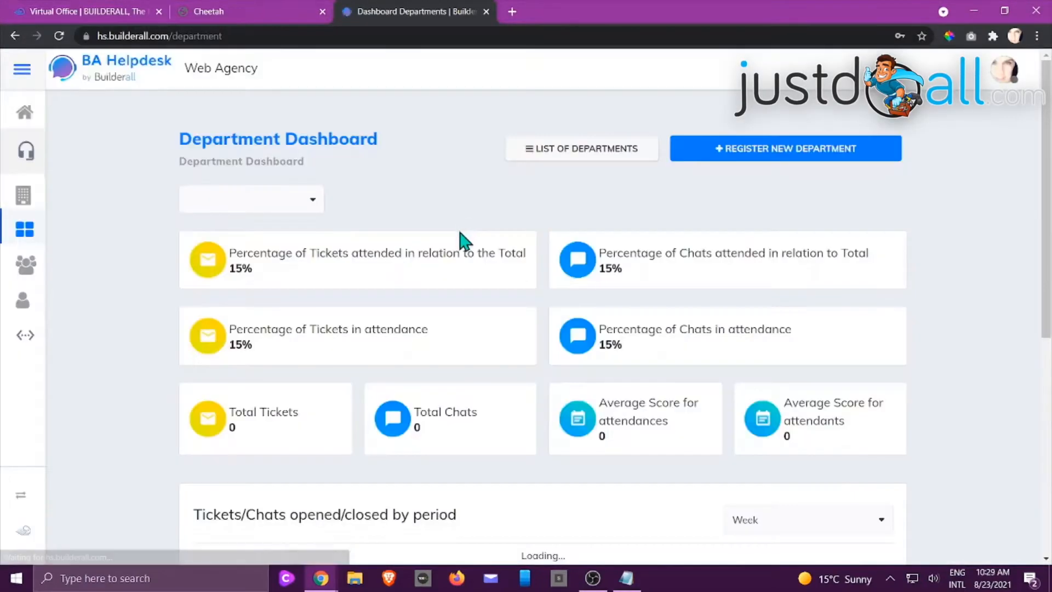
pyautogui.click(538, 156)
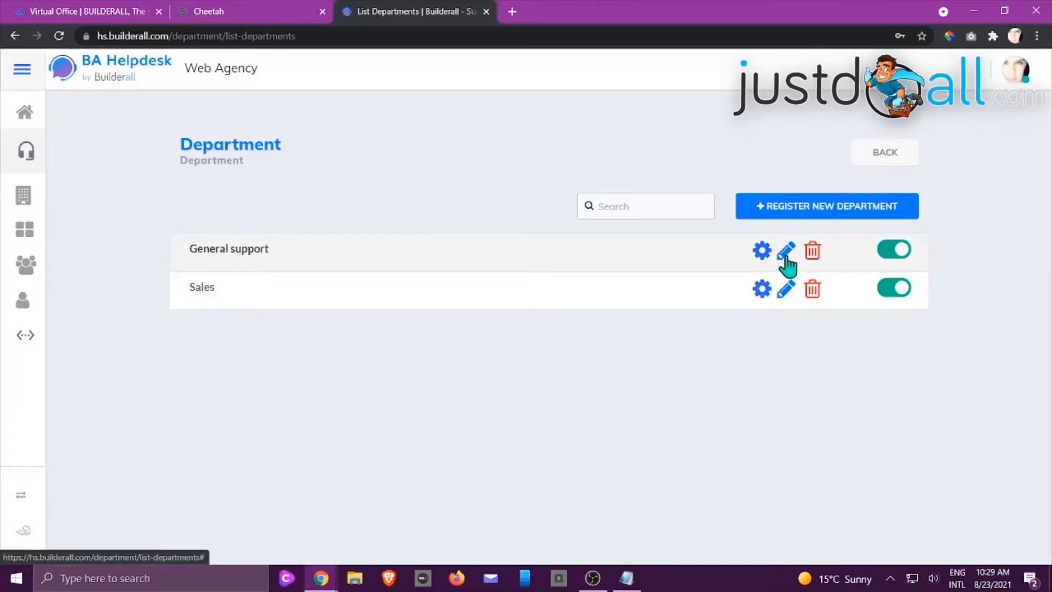
# Switch the General support department off and back on, and delete it from the list of departments
pyautogui.click(884, 256)
pyautogui.click(884, 251)
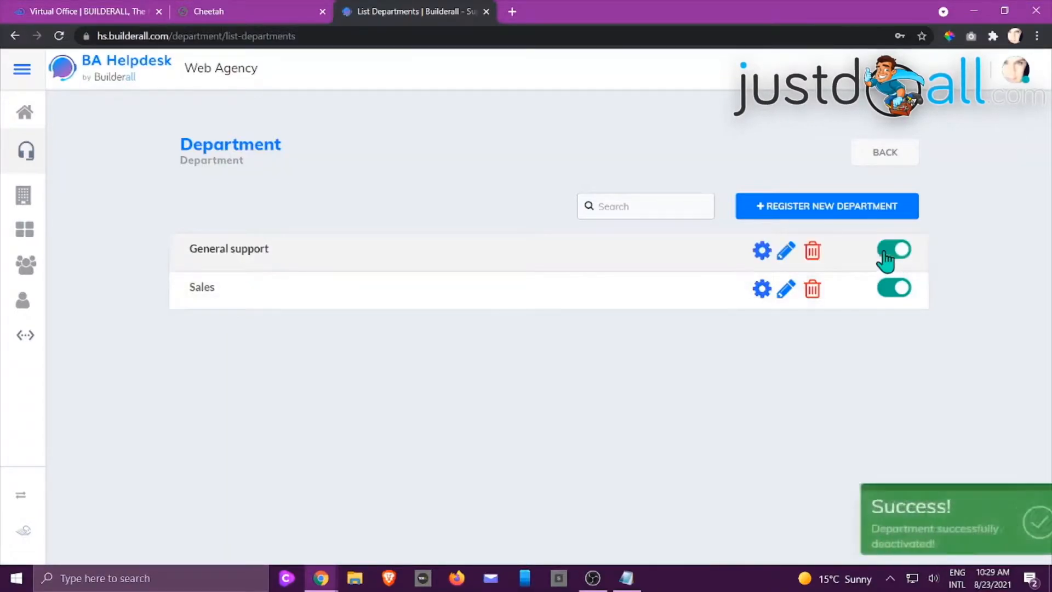
pyautogui.click(814, 262)
pyautogui.click(500, 389)
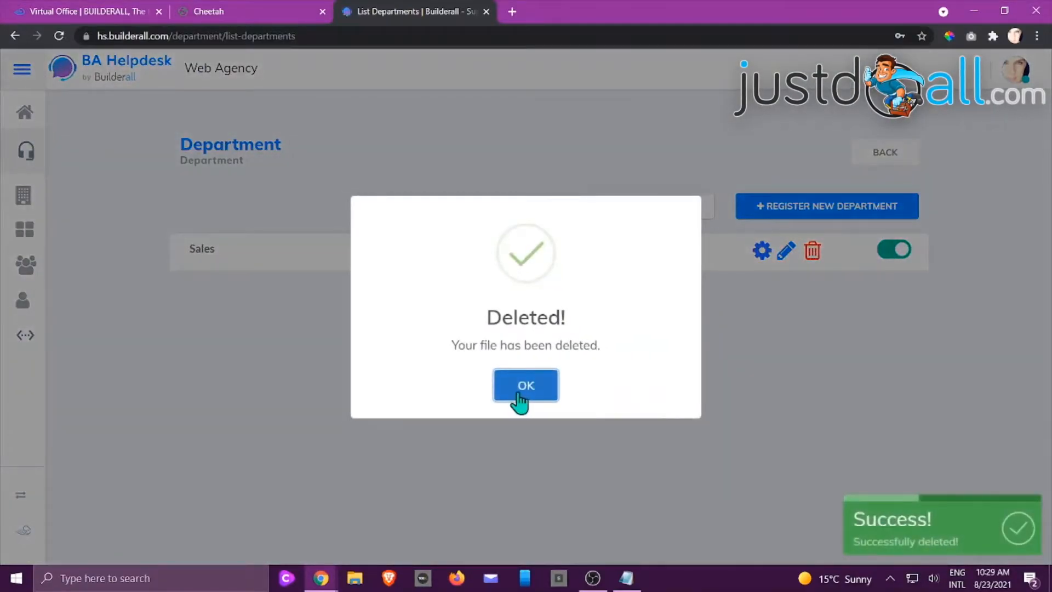
pyautogui.click(519, 392)
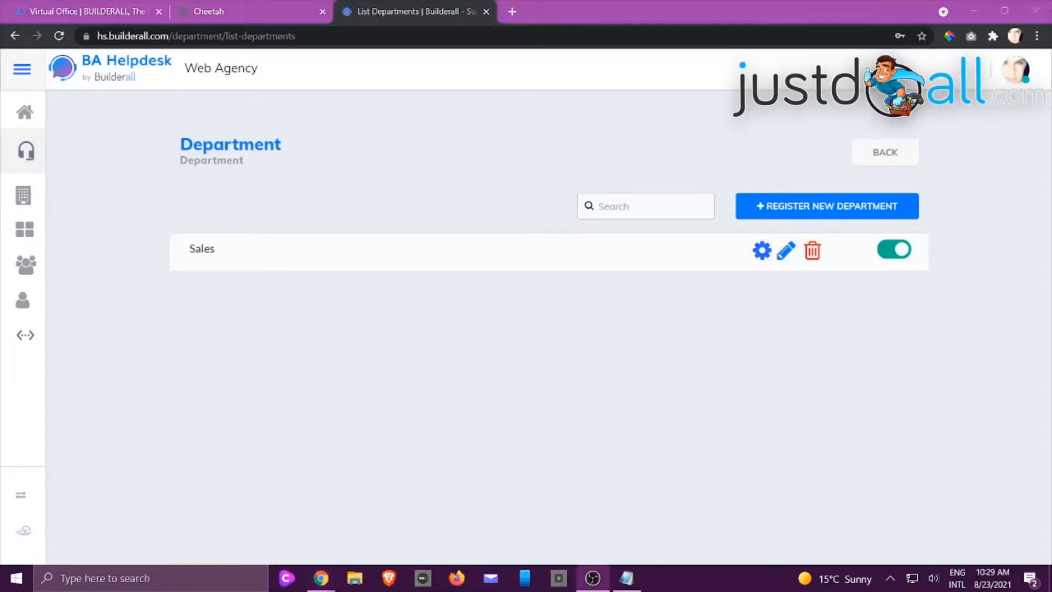
# Check the Sales department's name and description, and set the language to English in its configuration
pyautogui.click(786, 252)
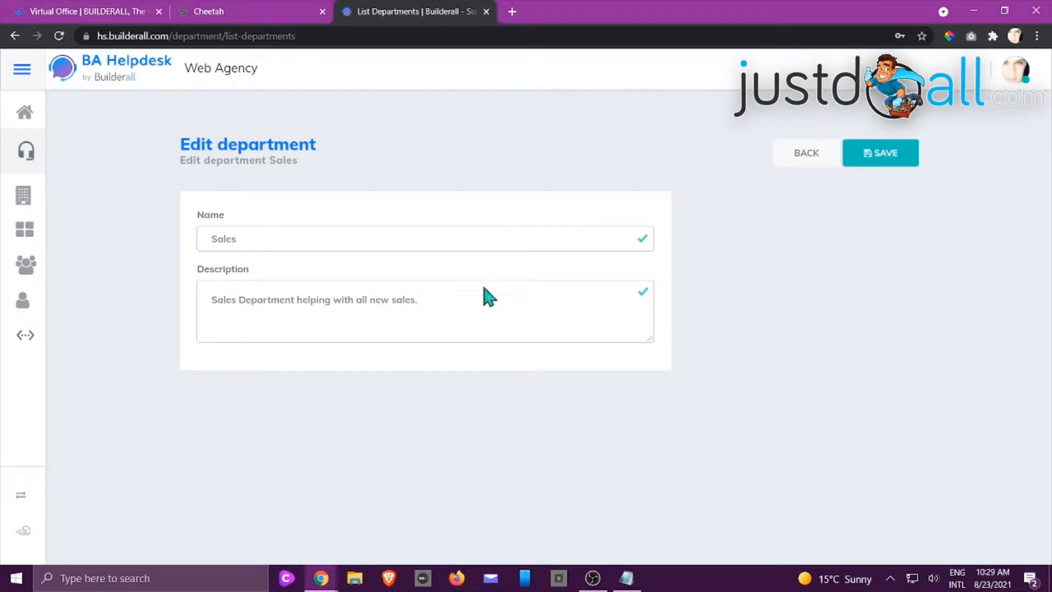
pyautogui.click(807, 154)
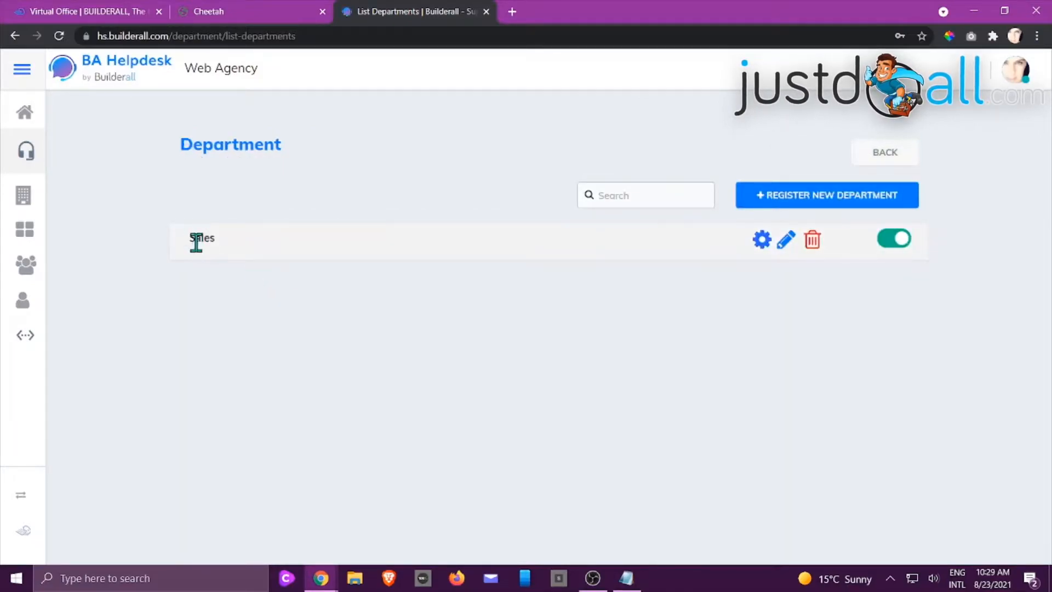
pyautogui.click(762, 241)
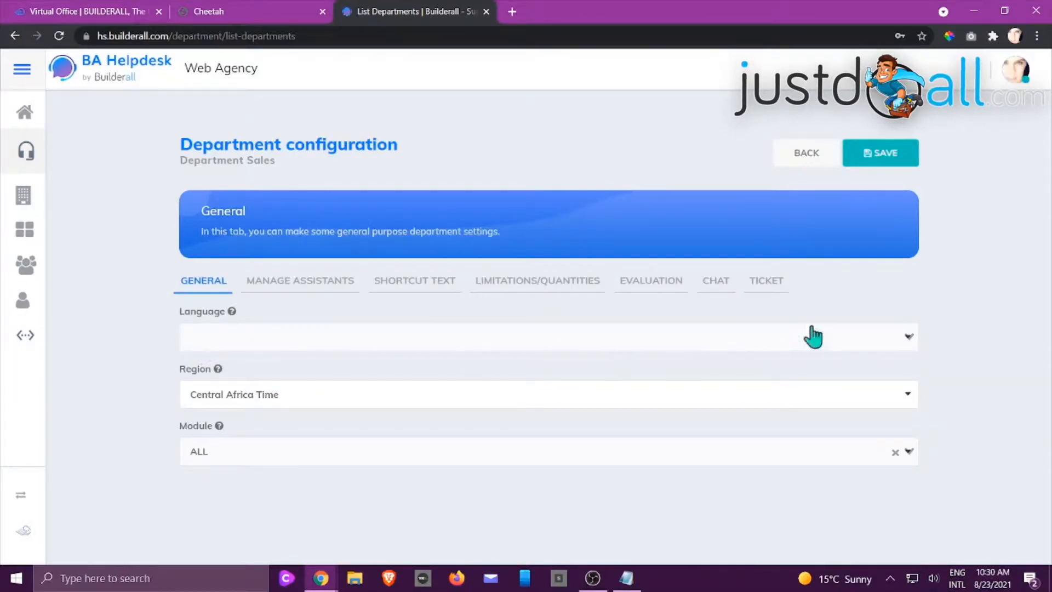
pyautogui.click(906, 343)
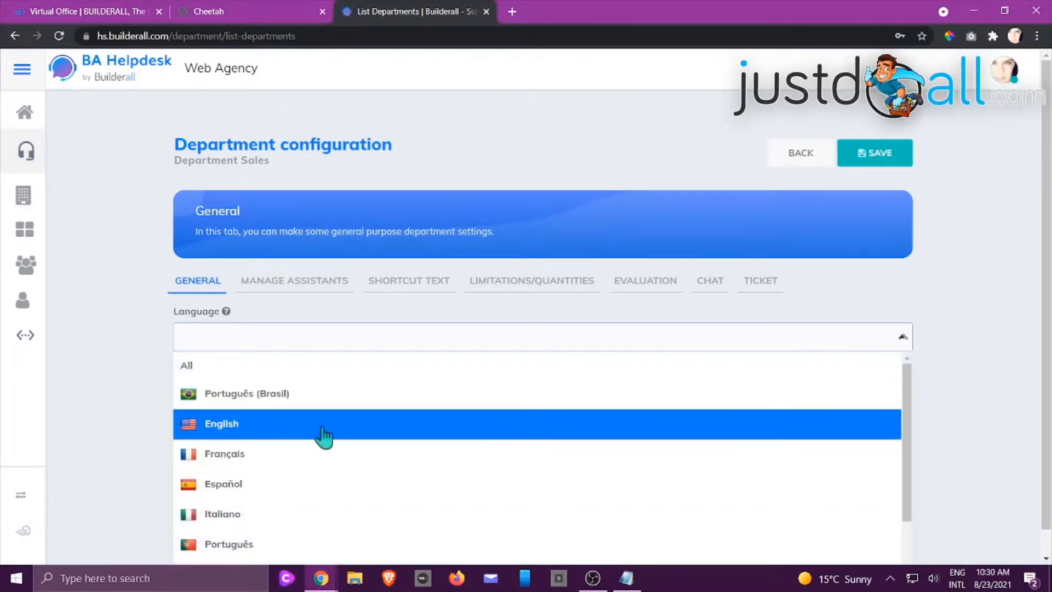
pyautogui.click(254, 430)
pyautogui.click(98, 355)
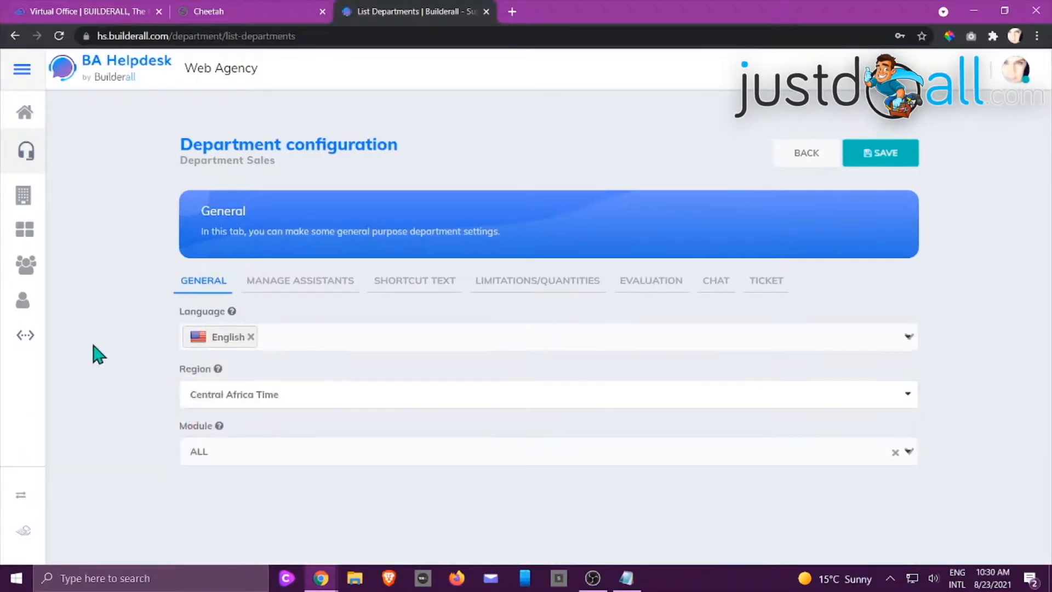
# Look through the region choices for the Sales department and select ALL as its module
pyautogui.click(320, 401)
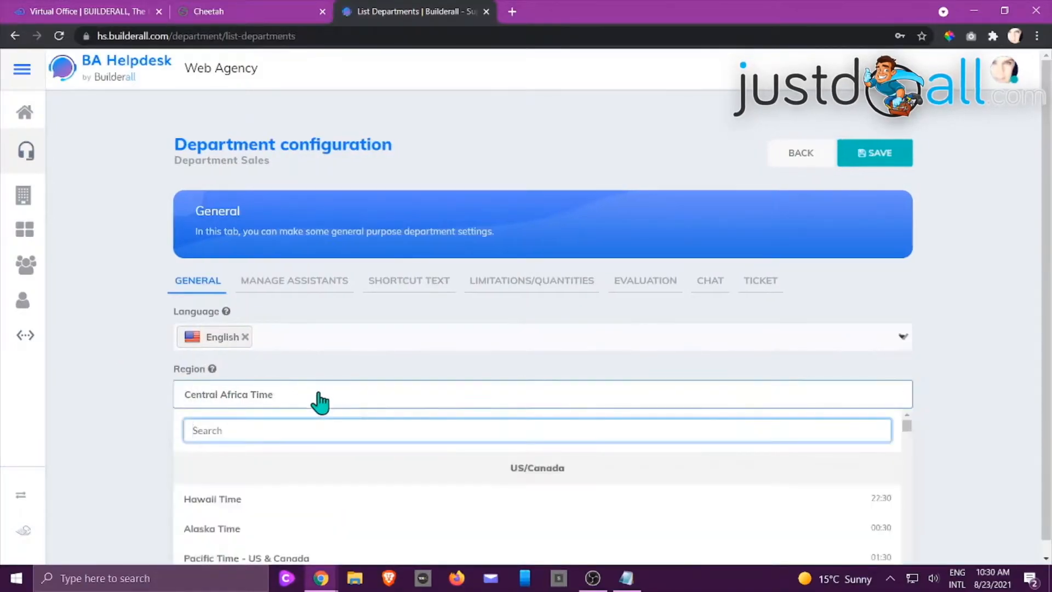
pyautogui.scroll(-1, 1016, 343)
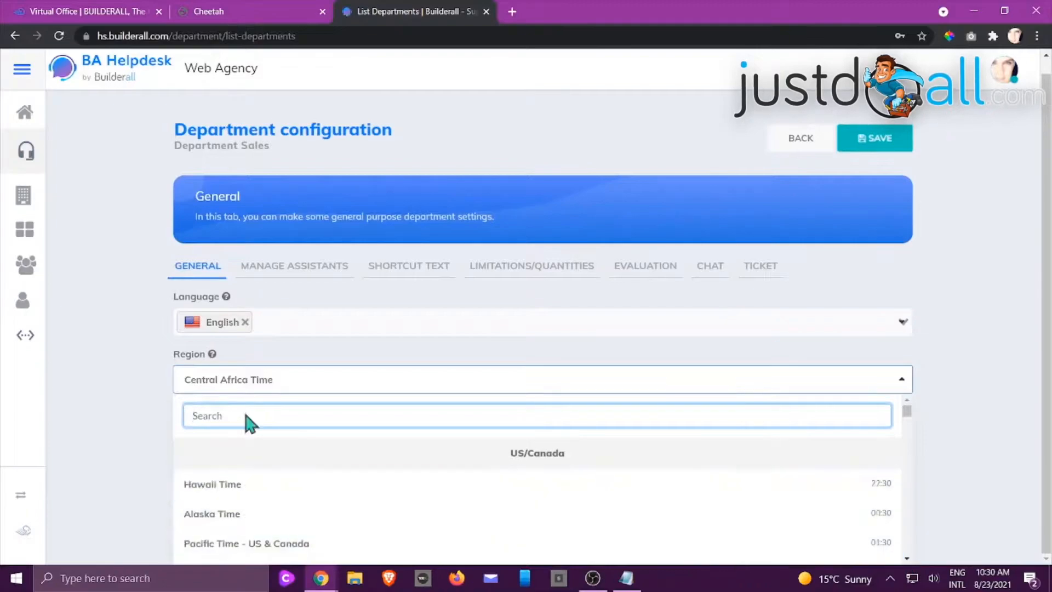
pyautogui.click(151, 320)
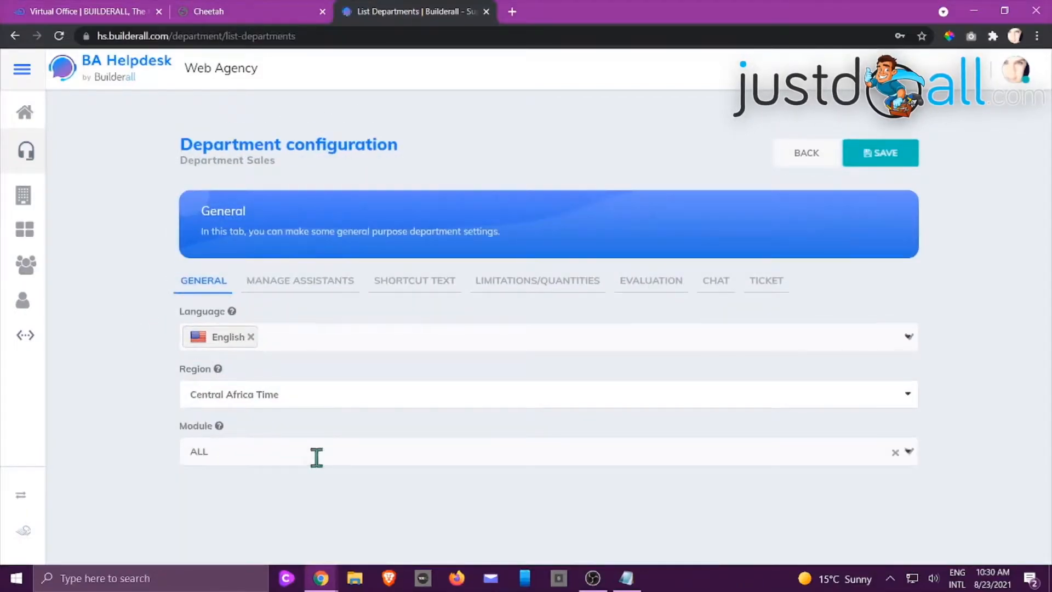
pyautogui.click(301, 453)
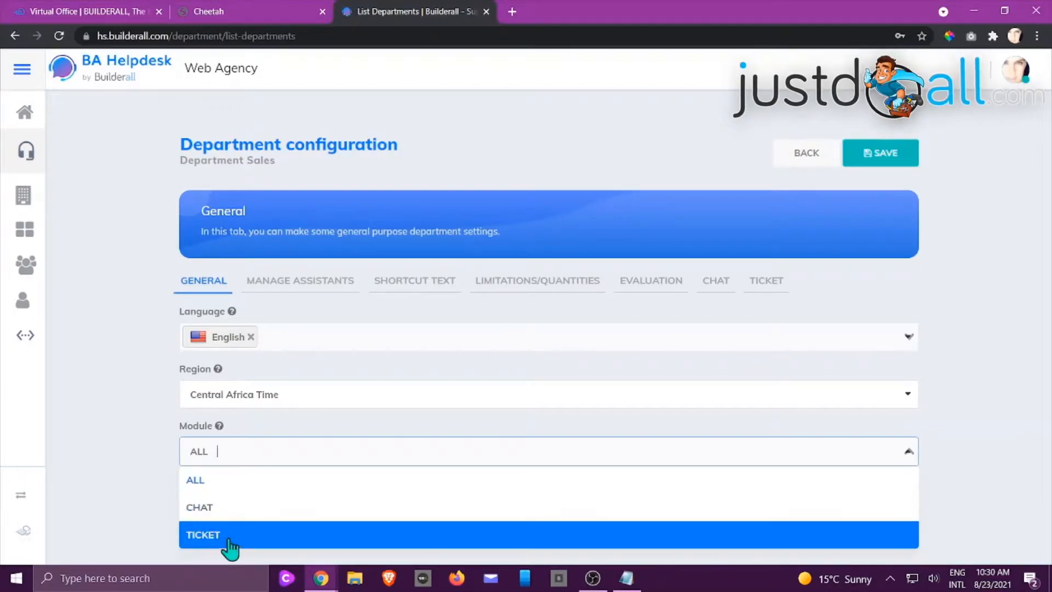
pyautogui.click(210, 486)
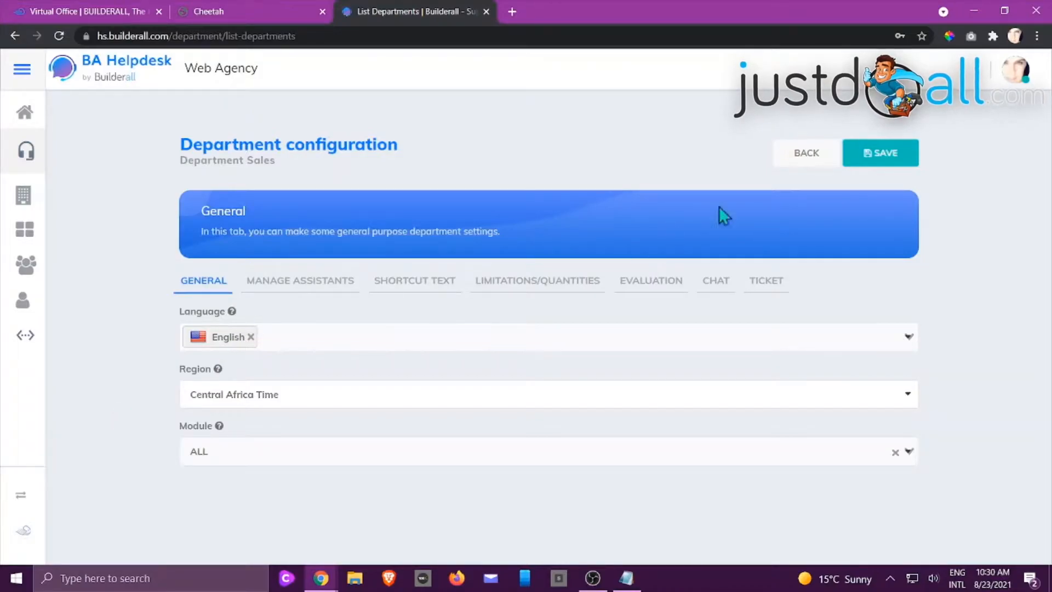
# Assign the available attendant to the Sales department, trying out removing and re-adding the attendant
pyautogui.click(337, 288)
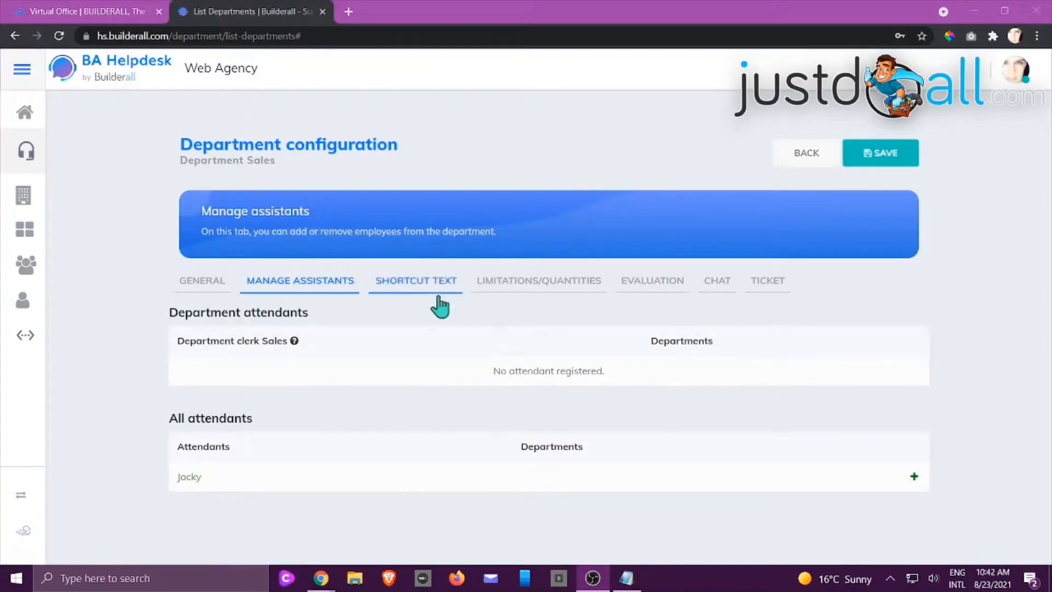
pyautogui.click(914, 477)
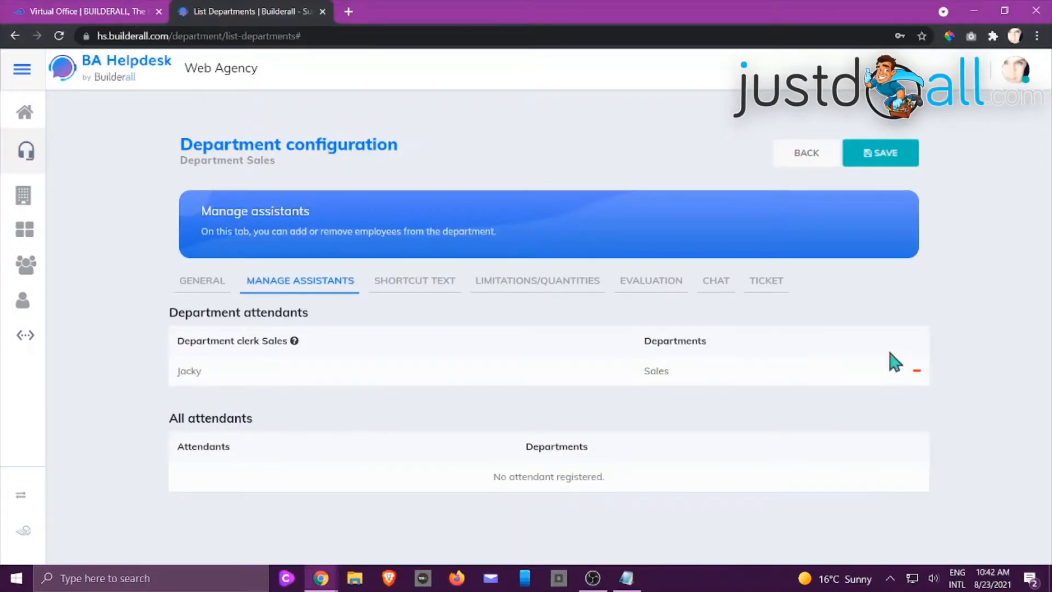
pyautogui.click(916, 373)
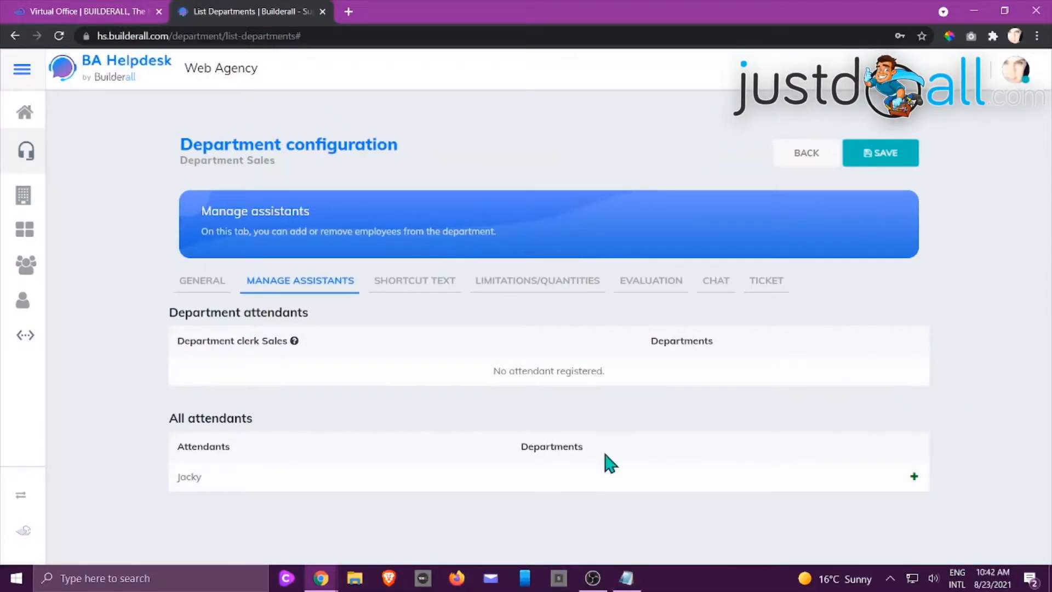
pyautogui.click(914, 480)
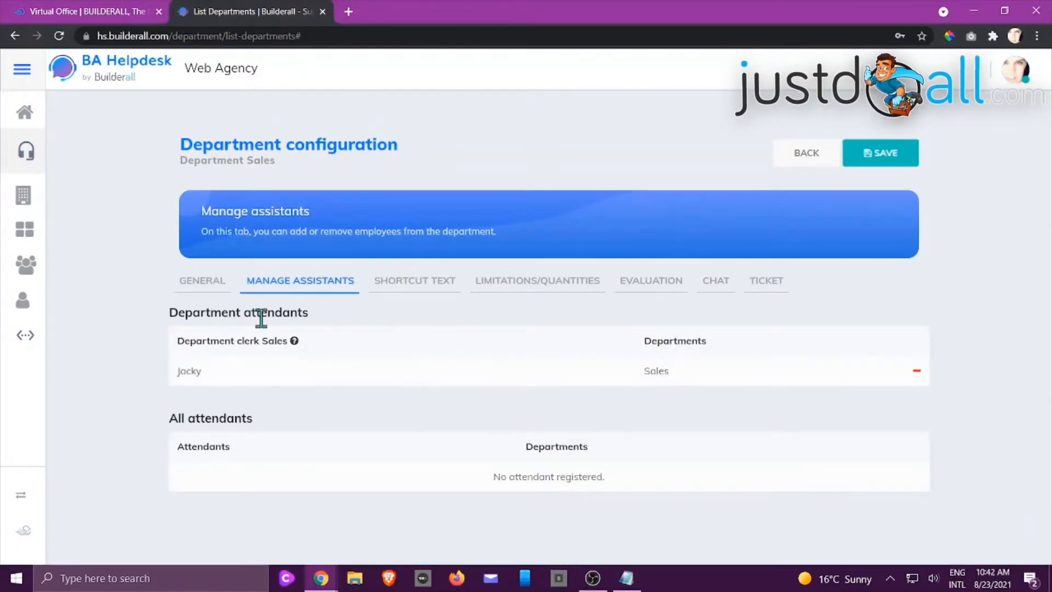
# Examine the Sales department's shortcut texts and the editable command, status and description of the bd shortcut
pyautogui.click(432, 289)
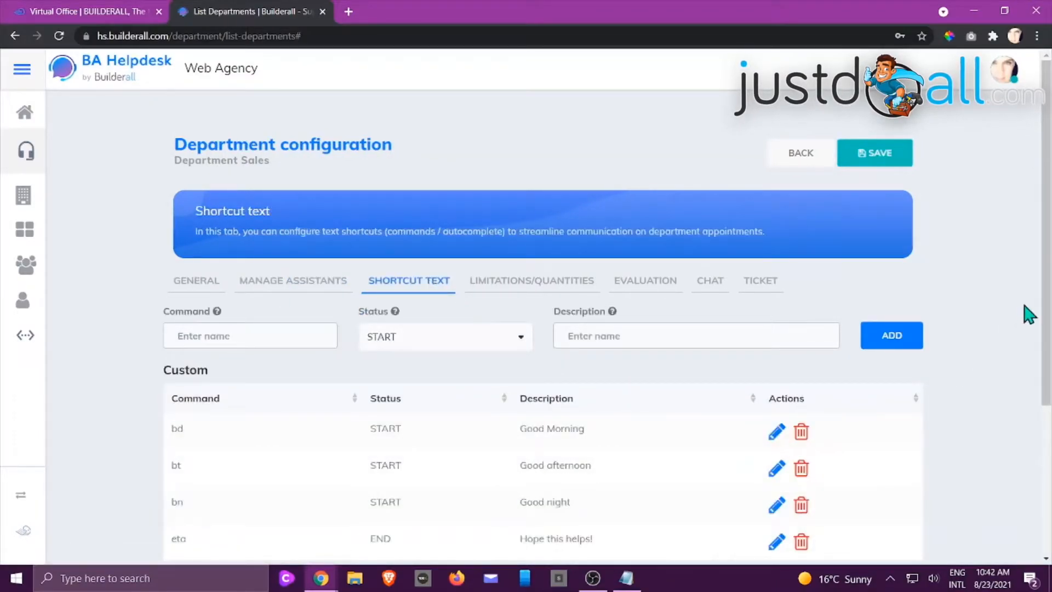
pyautogui.scroll(-1, 1022, 317)
pyautogui.scroll(-2, 1022, 317)
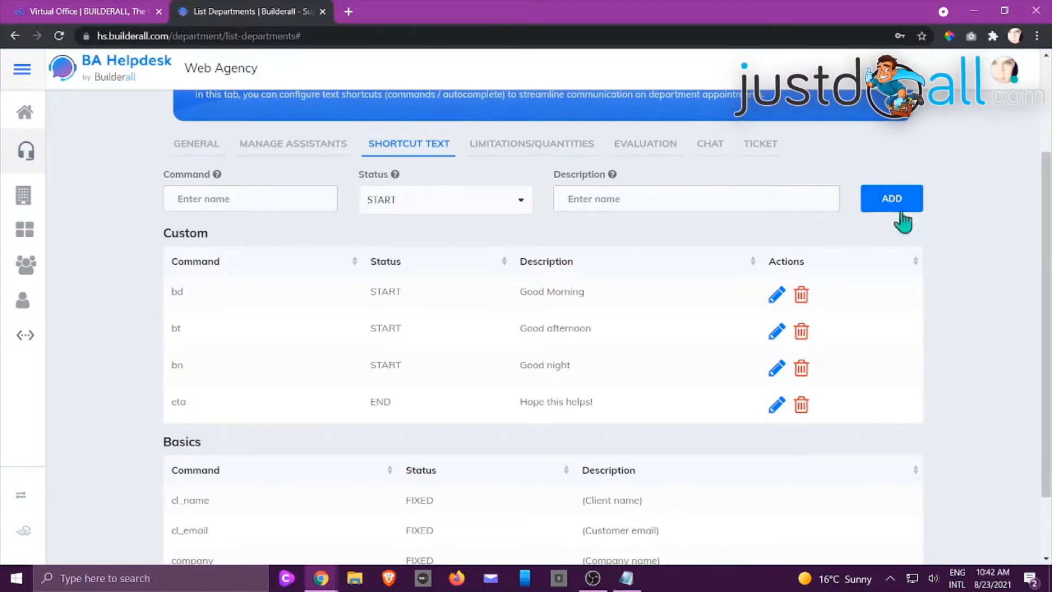
pyautogui.click(777, 299)
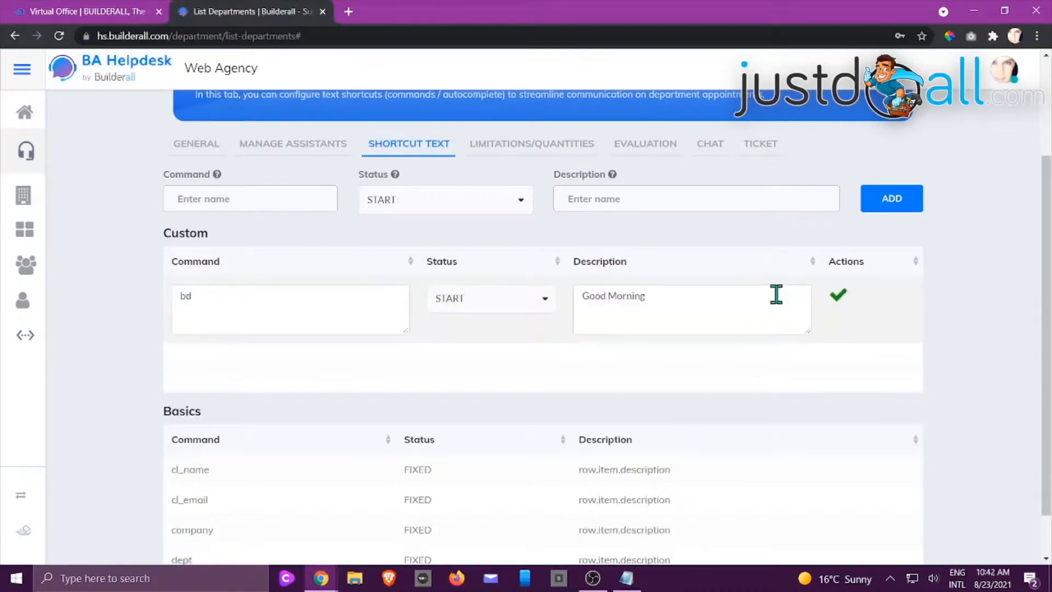
pyautogui.click(546, 301)
pyautogui.click(550, 307)
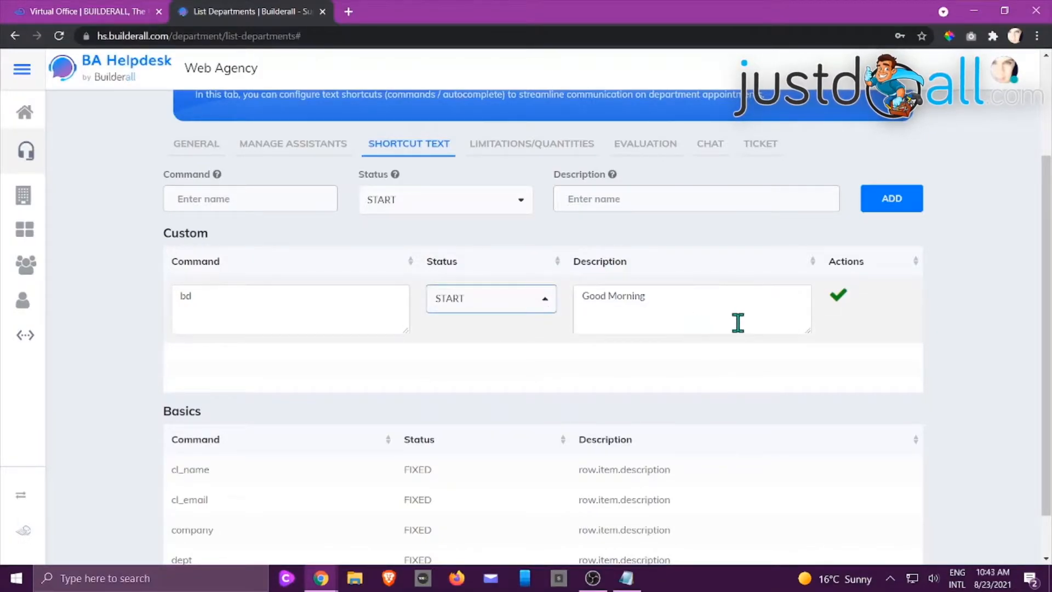
# Leave the bd shortcut's editing without changes and review the custom and basic shortcut lists
pyautogui.scroll(3, 829, 395)
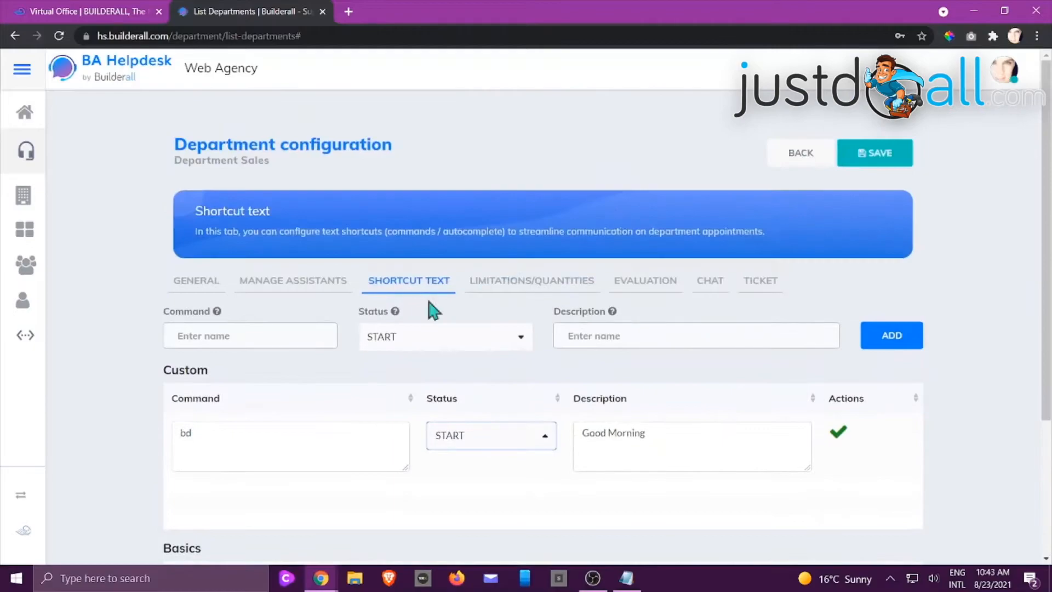
pyautogui.click(303, 289)
pyautogui.click(411, 289)
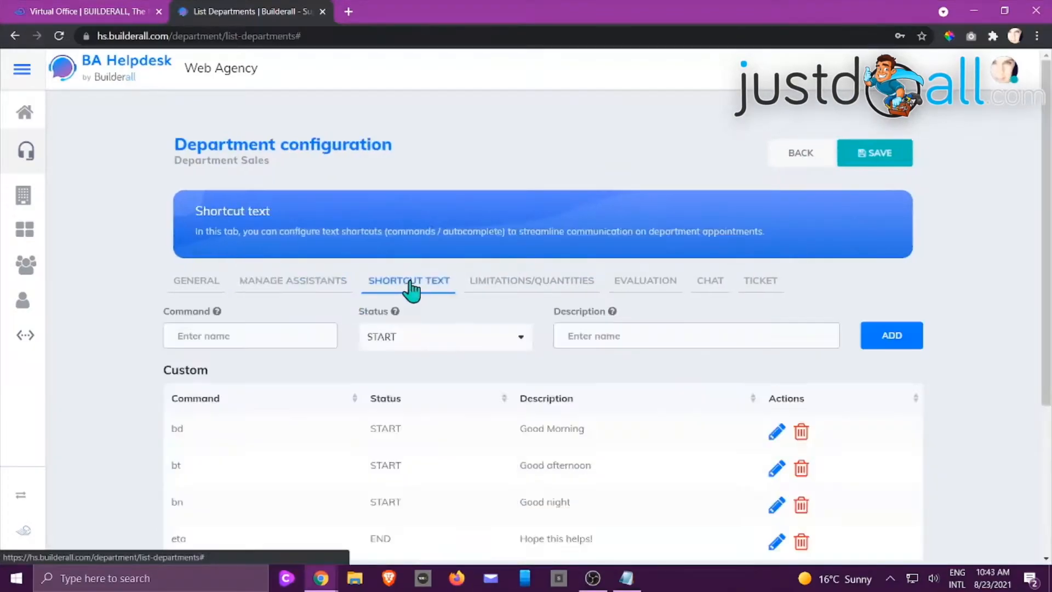
pyautogui.scroll(-3, 810, 427)
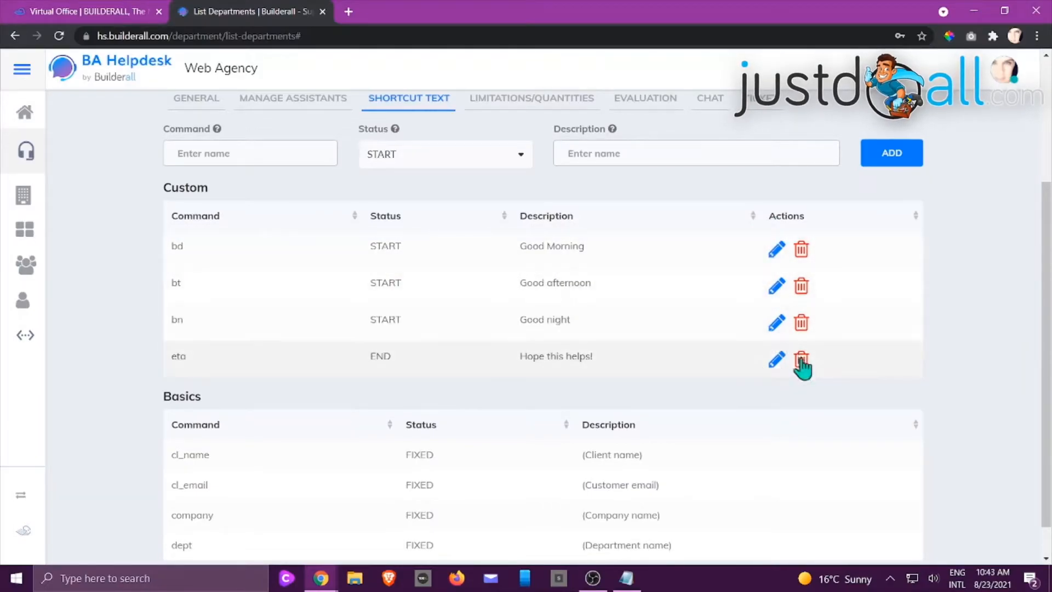
# Examine the Sales department's limitations and quantities, including chat waiting time, per-attendant limits, inactivity message and late-ticket time
pyautogui.scroll(3, 804, 368)
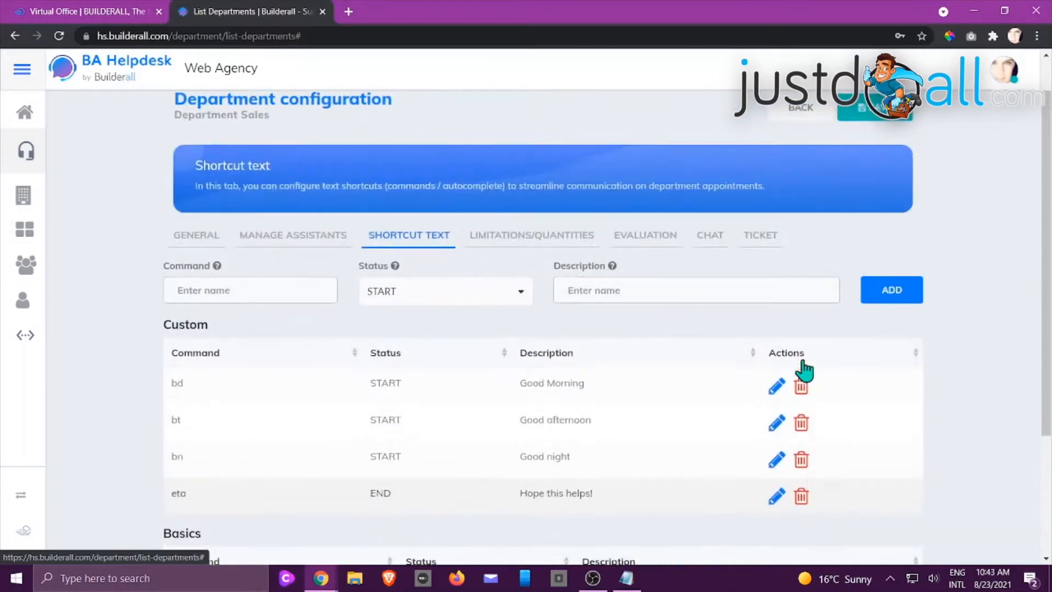
pyautogui.click(504, 241)
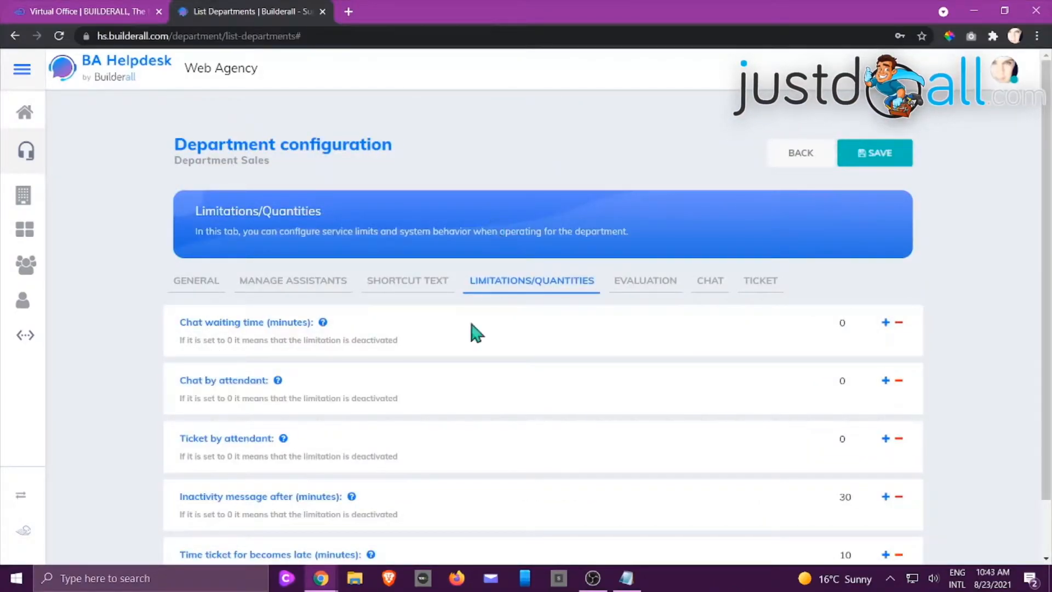
pyautogui.scroll(-2, 466, 334)
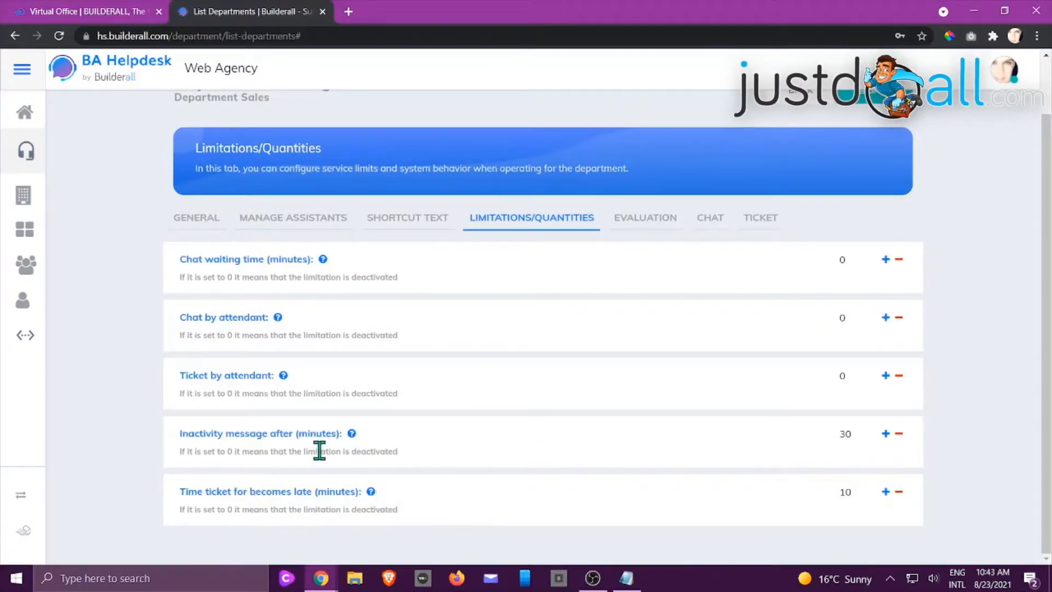
pyautogui.moveTo(347, 435)
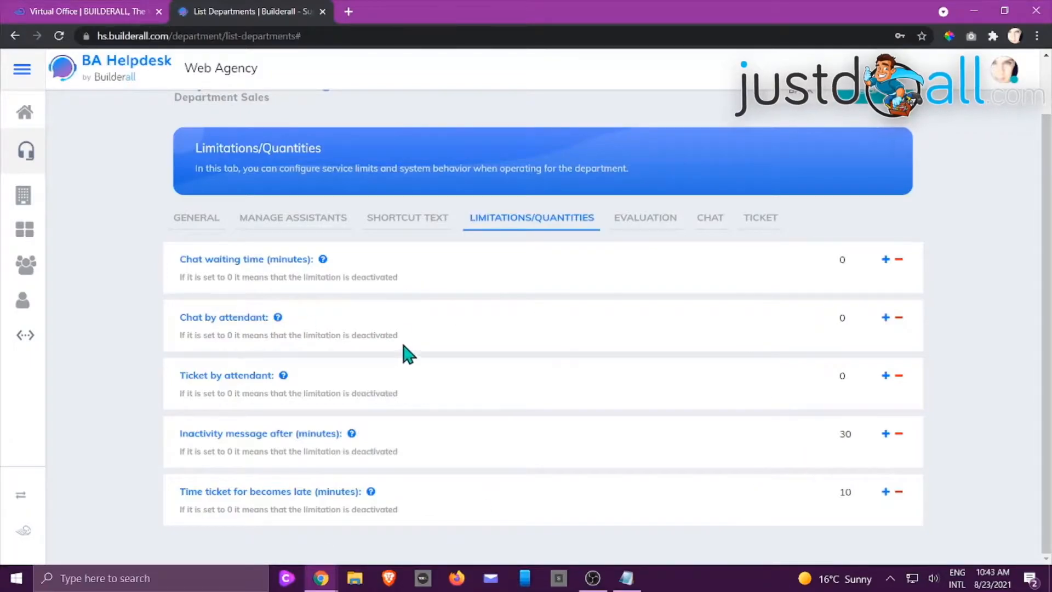
# Review the Sales department's evaluation options and their explanations, trying attendant evaluation off and on again
pyautogui.click(647, 230)
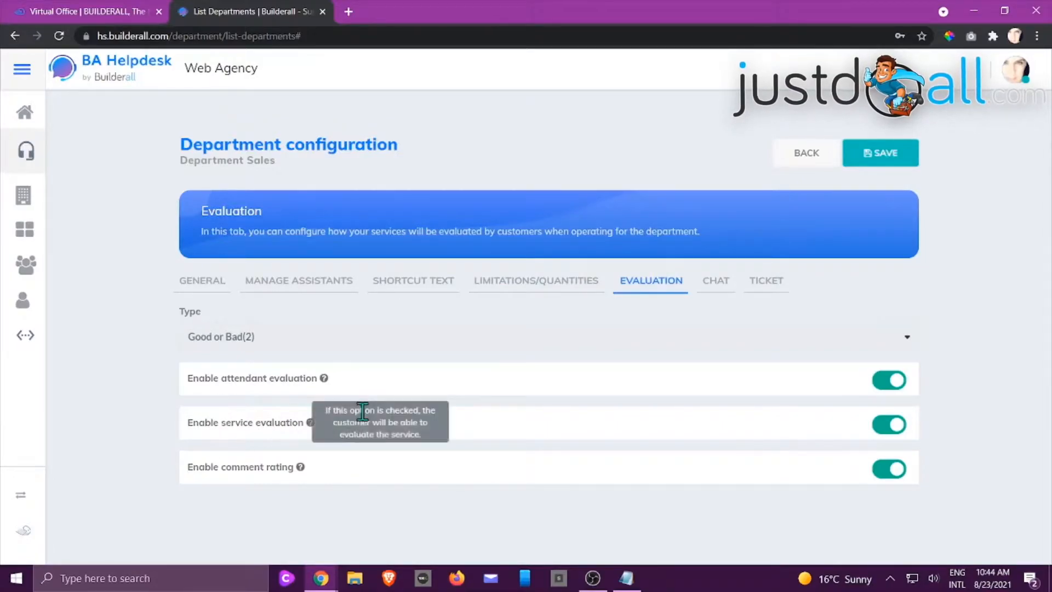
pyautogui.moveTo(300, 468)
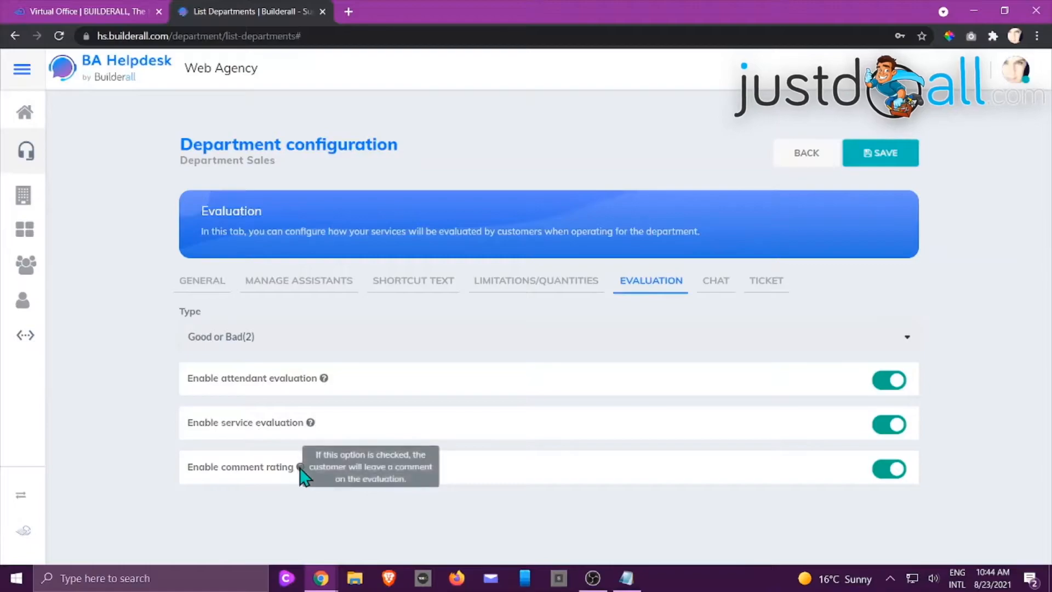
pyautogui.moveTo(310, 423)
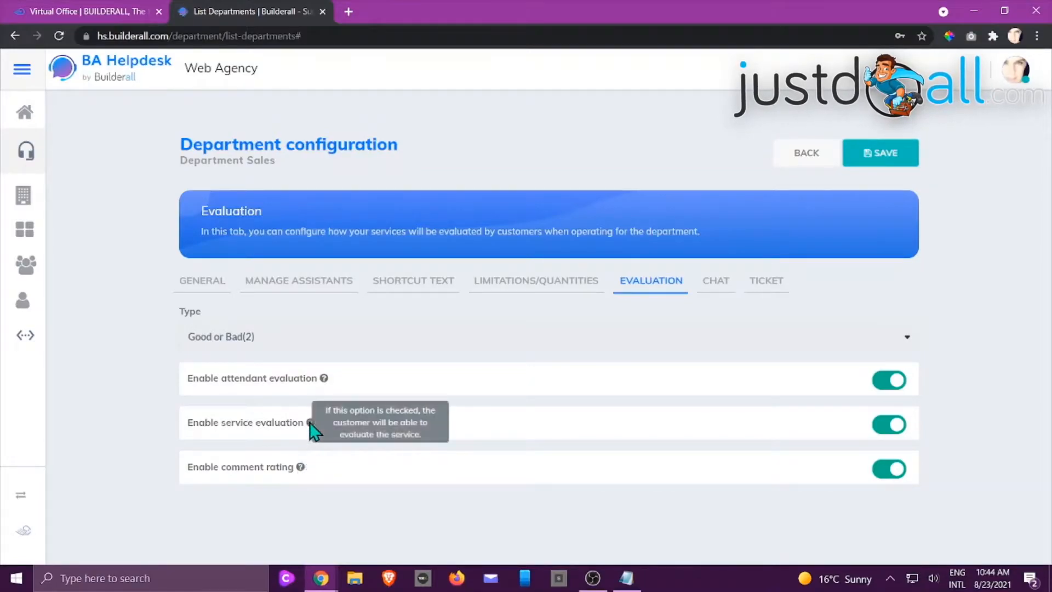
pyautogui.moveTo(325, 378)
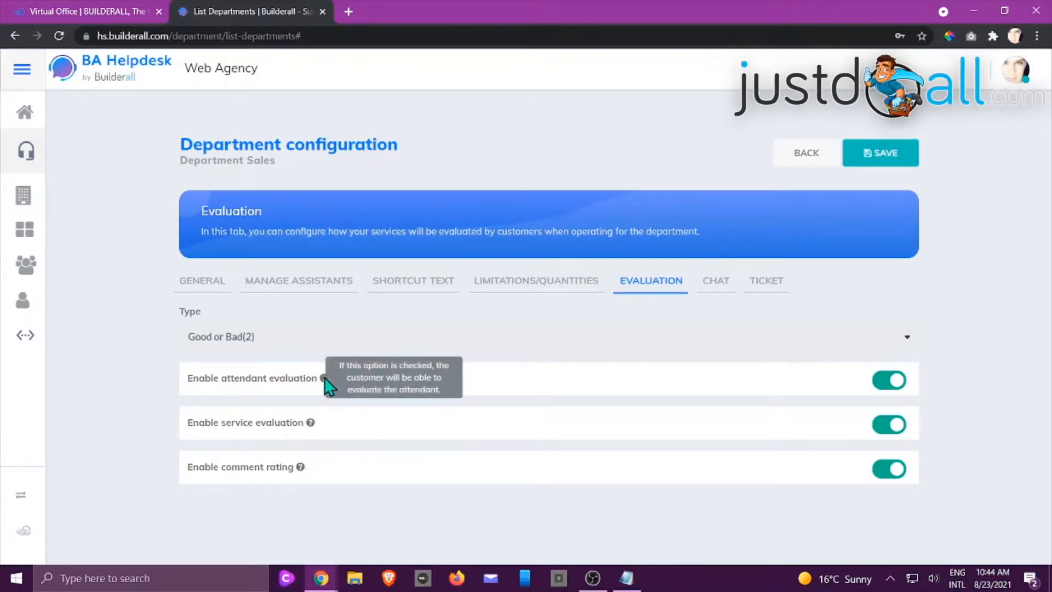
pyautogui.click(891, 386)
pyautogui.click(887, 385)
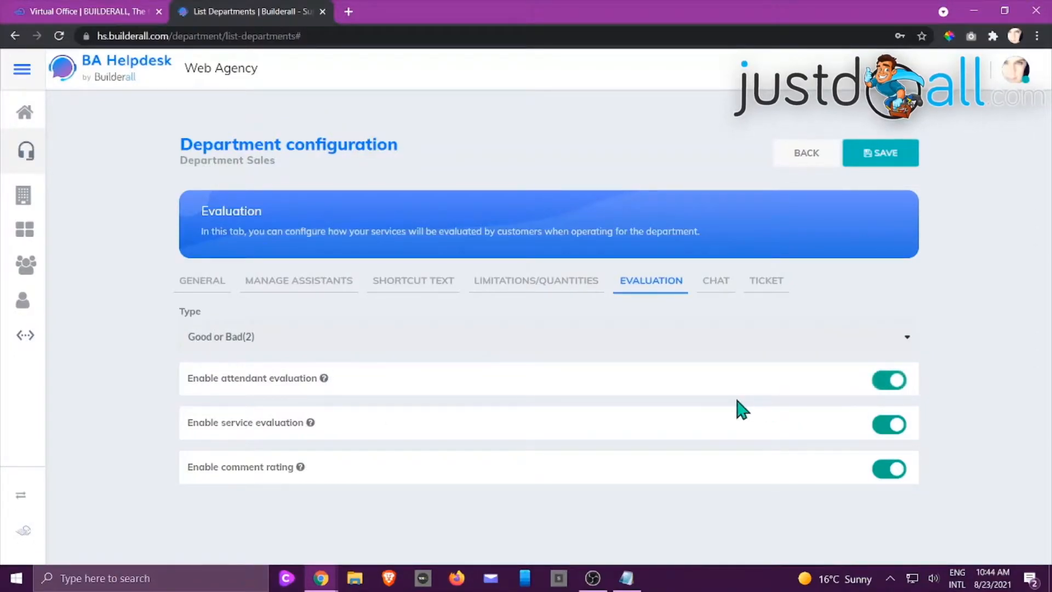
# Examine the Sales department's chat settings: queue display, open chat, opening and closing messages, initial form and opening hours
pyautogui.click(724, 285)
pyautogui.scroll(-2, 711, 399)
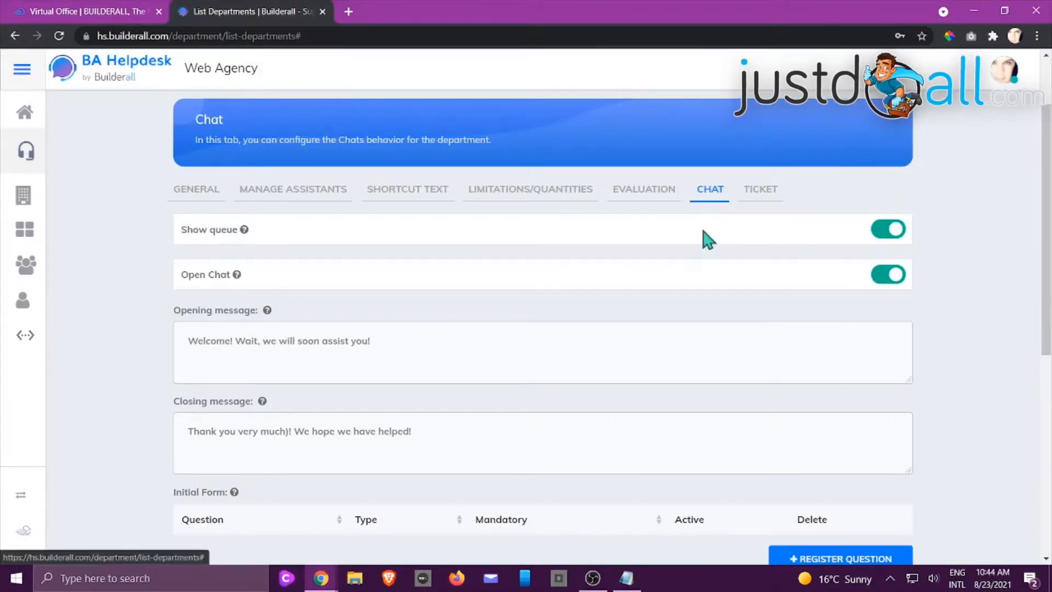
pyautogui.moveTo(244, 231)
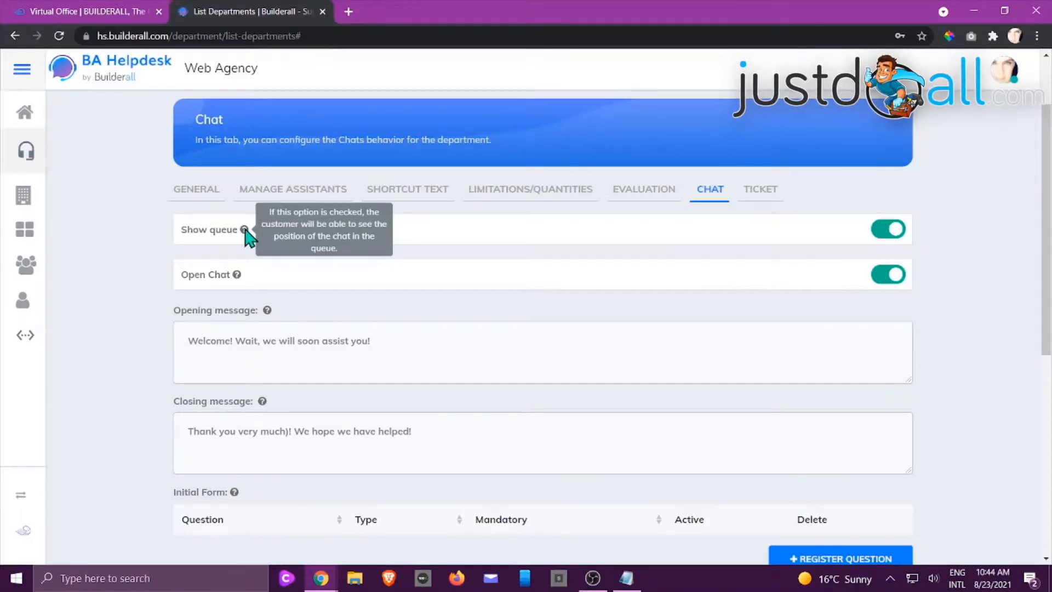
pyautogui.moveTo(235, 276)
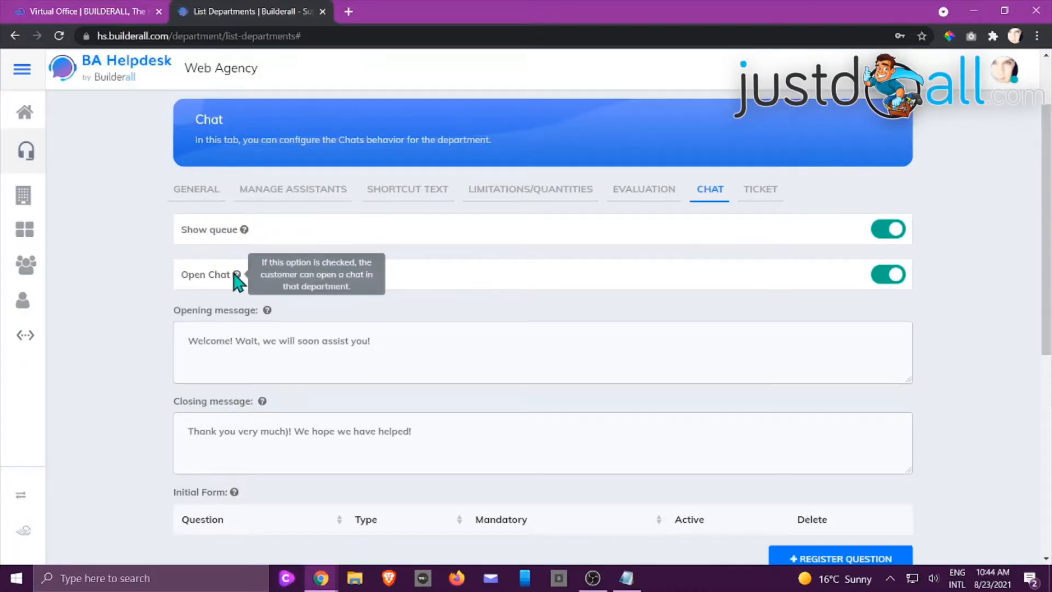
pyautogui.click(412, 341)
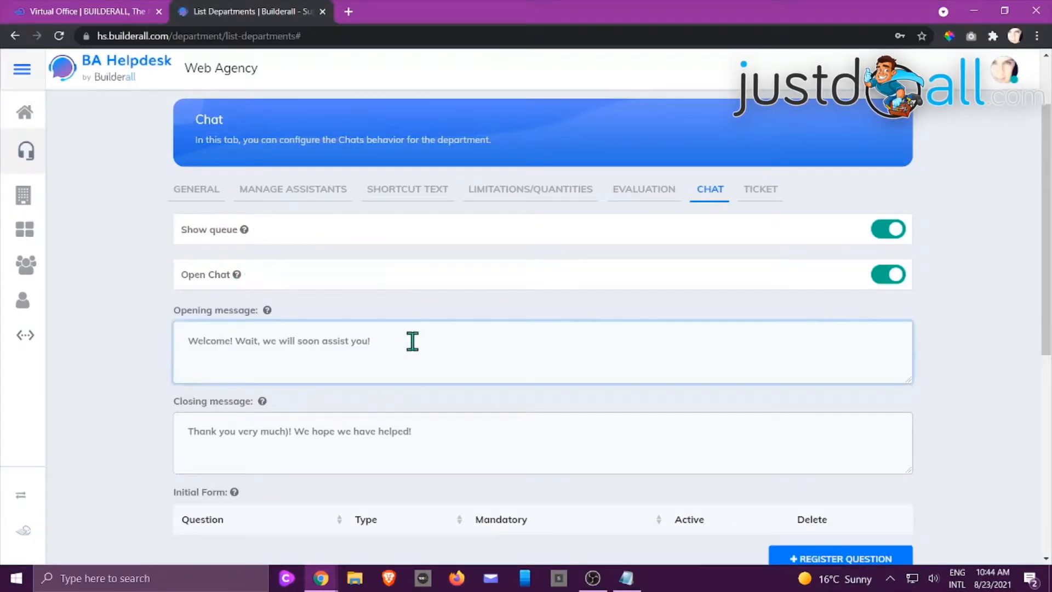
pyautogui.scroll(-1, 230, 470)
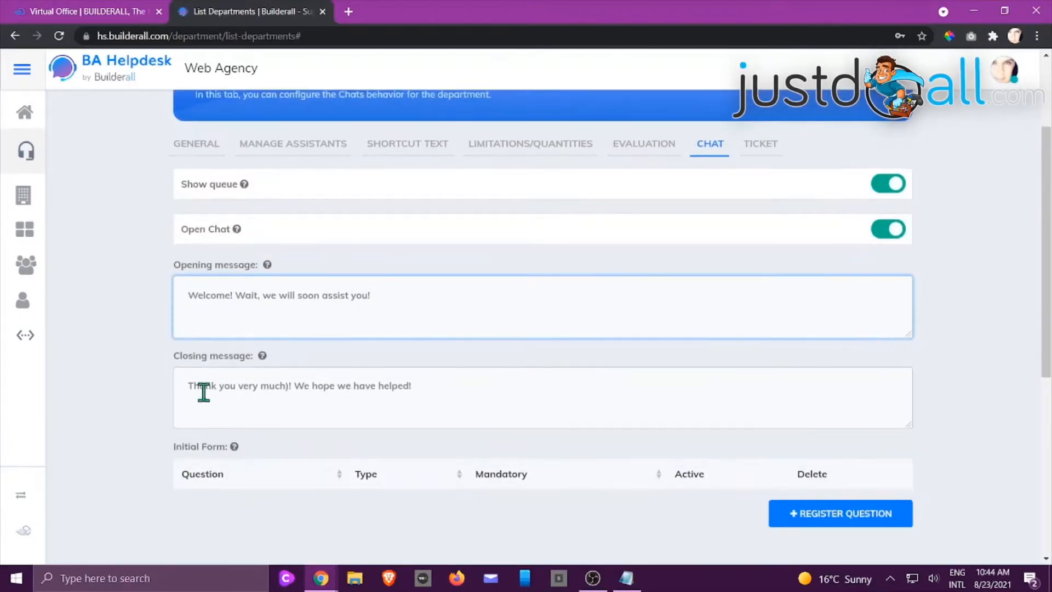
pyautogui.scroll(-1, 437, 372)
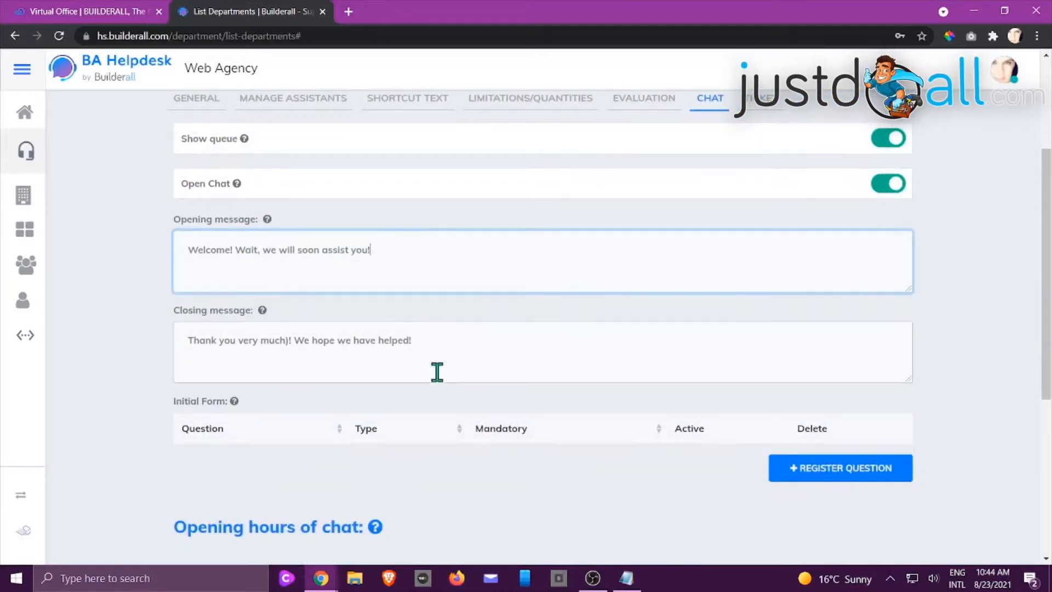
pyautogui.scroll(-1, 436, 372)
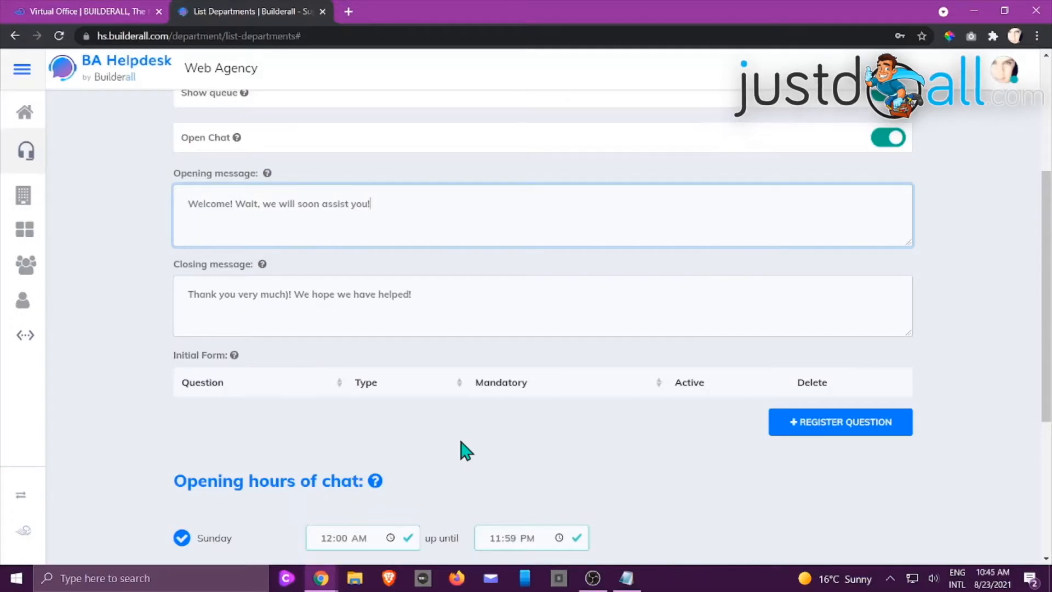
pyautogui.scroll(-2, 515, 438)
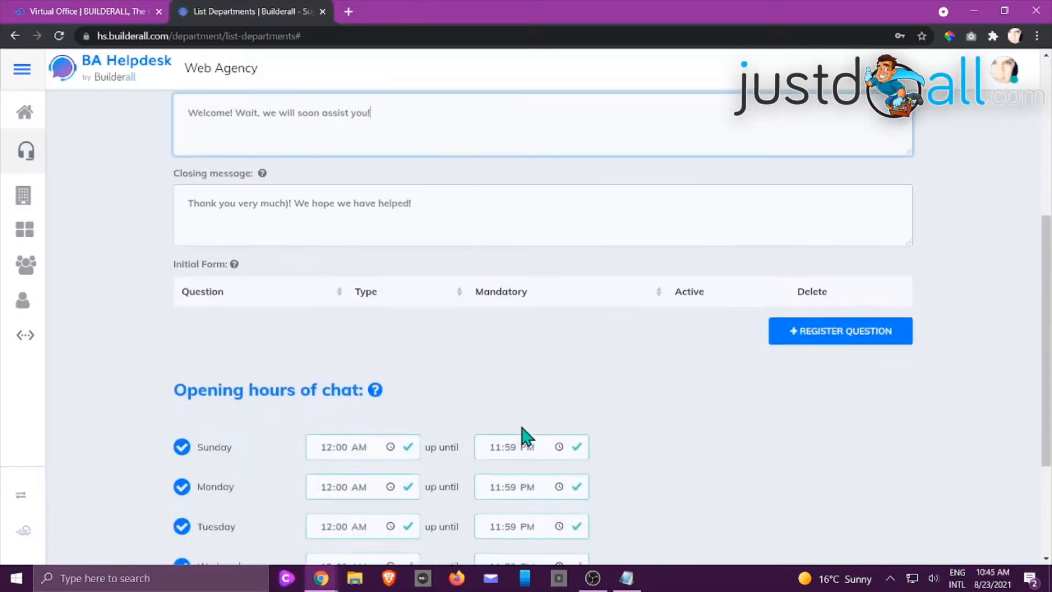
# Add the optional text question "Please give us your contact number, just incase the chat closes, so we can get back to you." to the chat's initial form
pyautogui.click(827, 335)
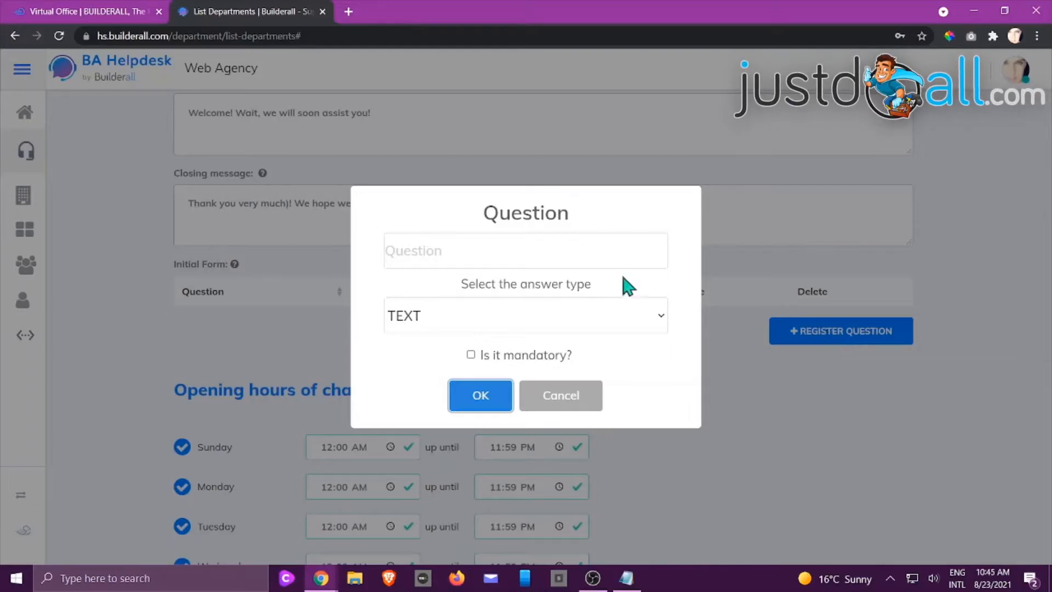
pyautogui.click(544, 250)
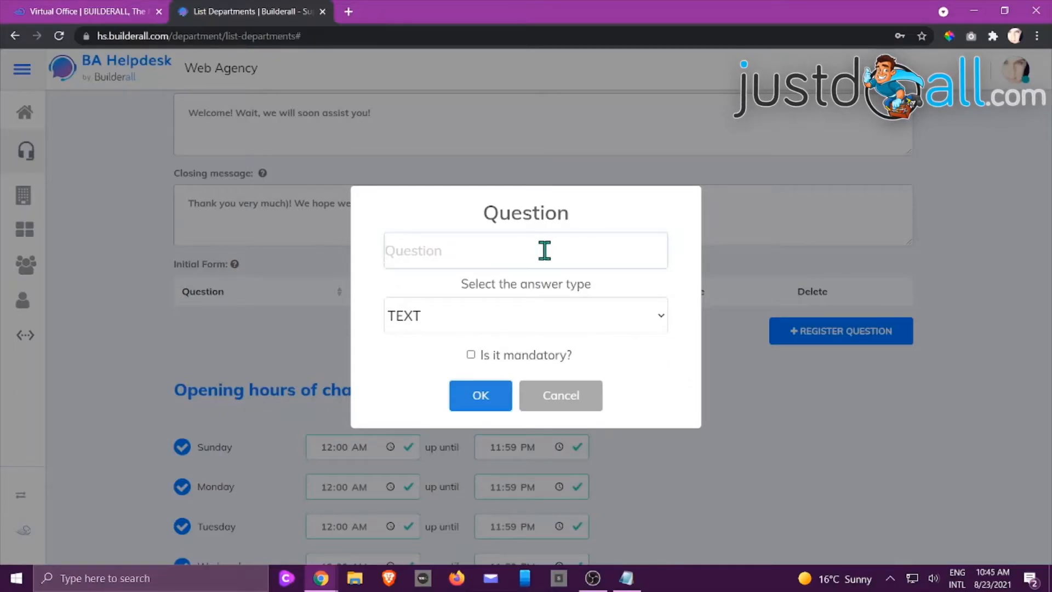
pyautogui.write('P')
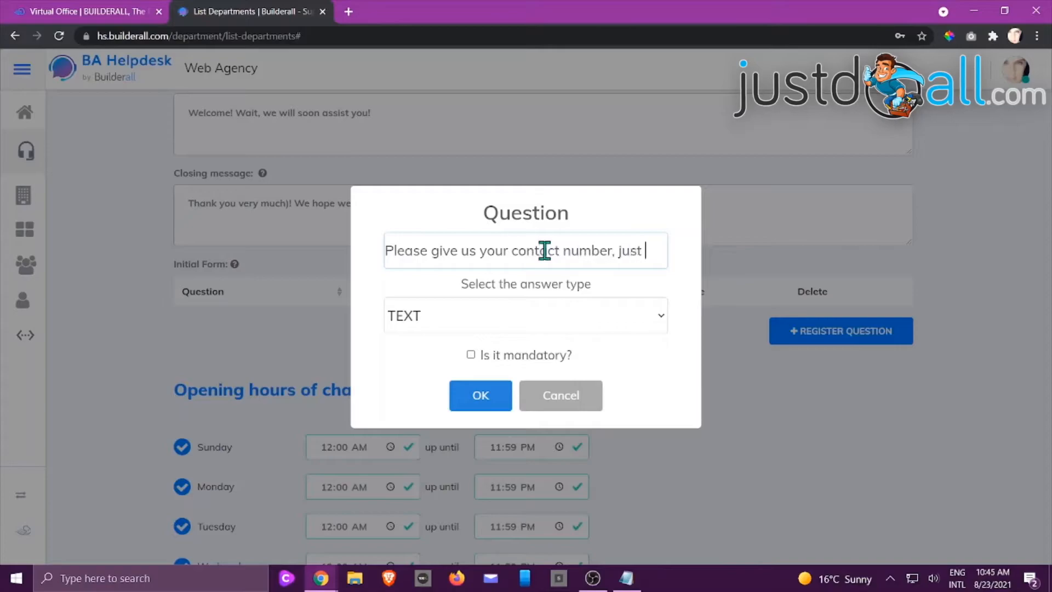
pyautogui.write('ase th')
pyautogui.write('e chat closes.')
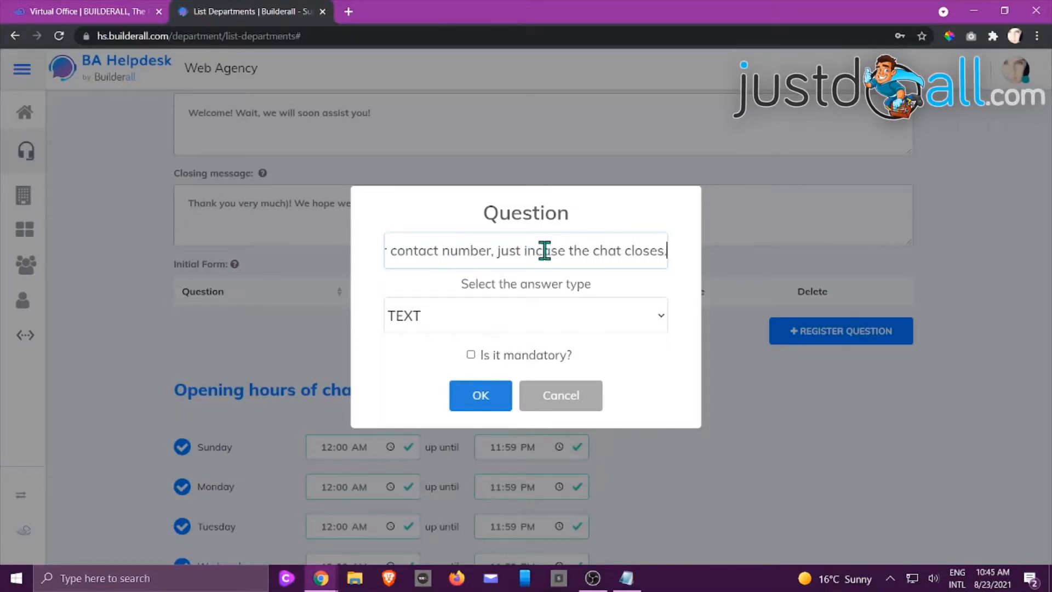
pyautogui.write(' so we can get back to you.')
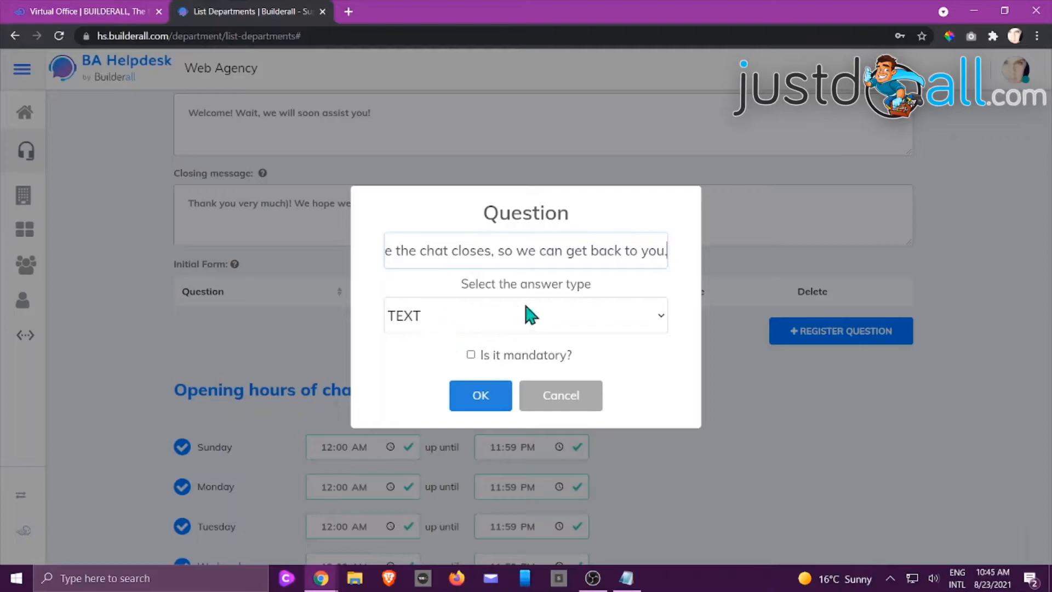
pyautogui.click(470, 322)
pyautogui.click(438, 332)
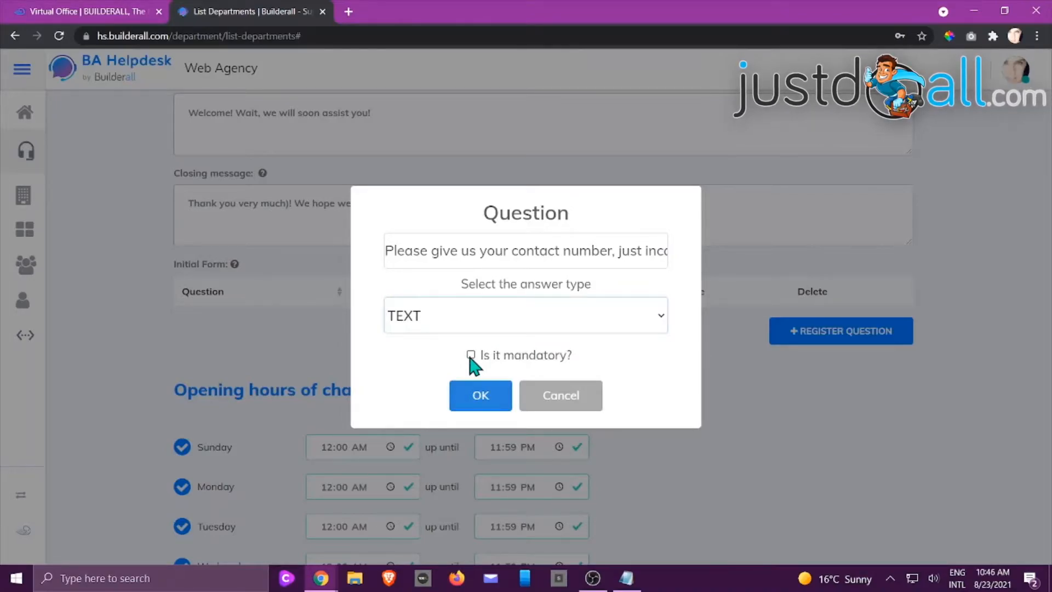
pyautogui.click(480, 399)
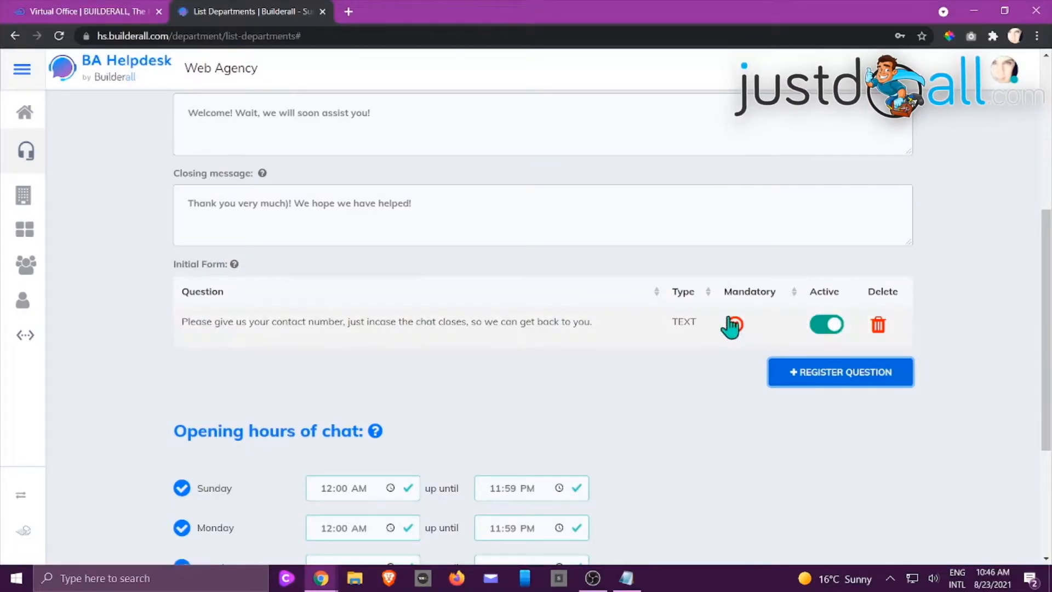
# Set the start of Sunday's chat opening hours to 02:00 AM for the Sales department
pyautogui.scroll(-3, 638, 404)
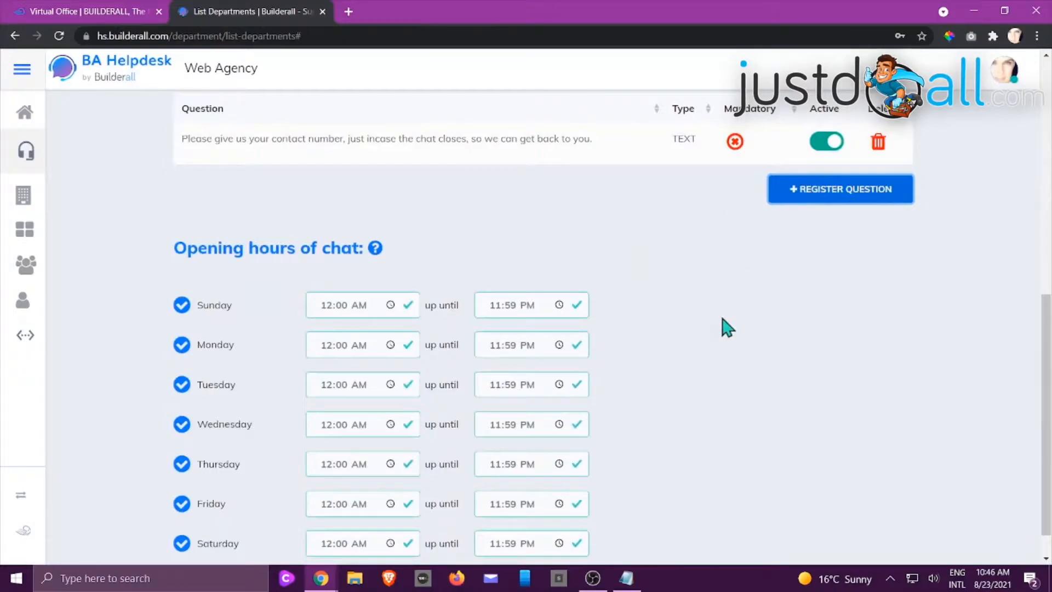
pyautogui.scroll(-1, 714, 335)
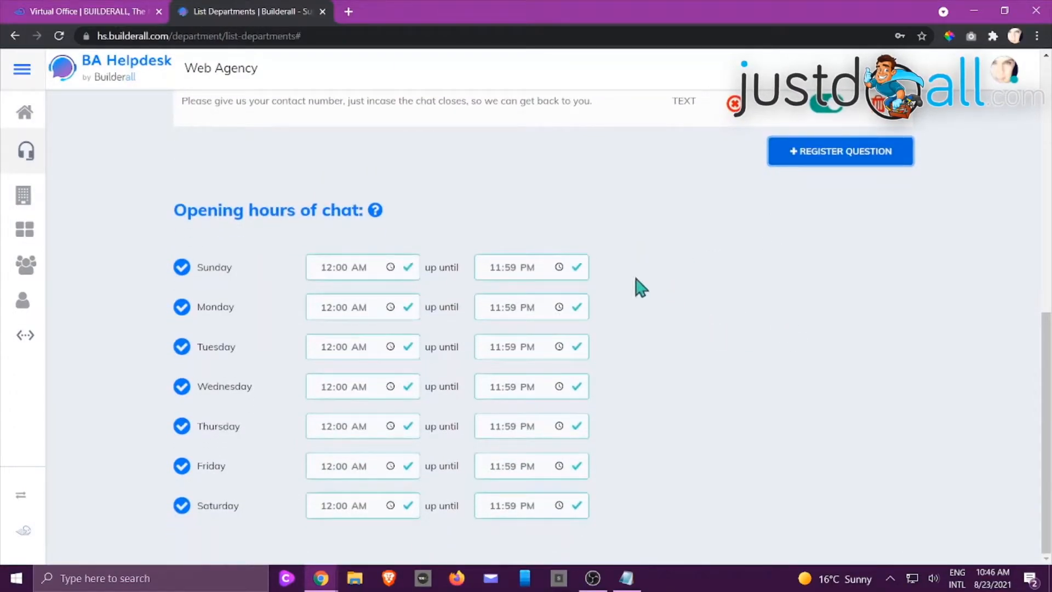
pyautogui.moveTo(375, 210)
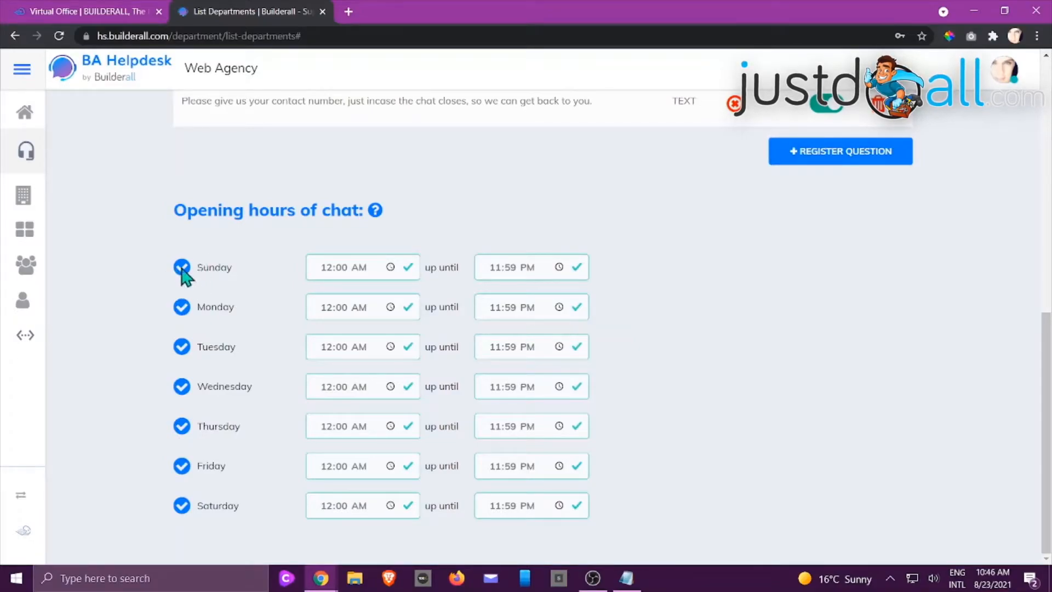
pyautogui.click(390, 270)
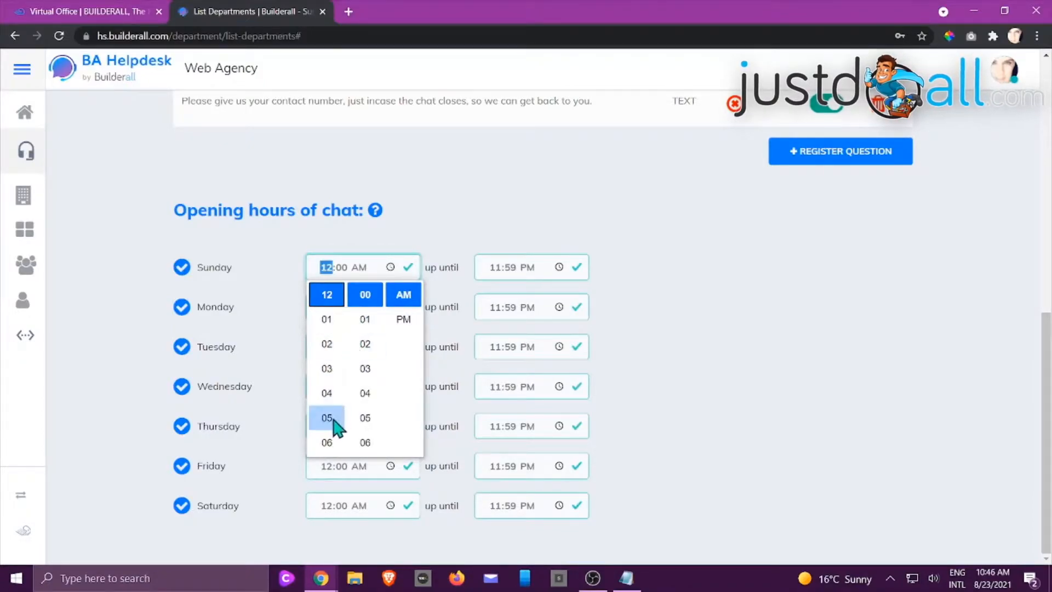
pyautogui.click(329, 345)
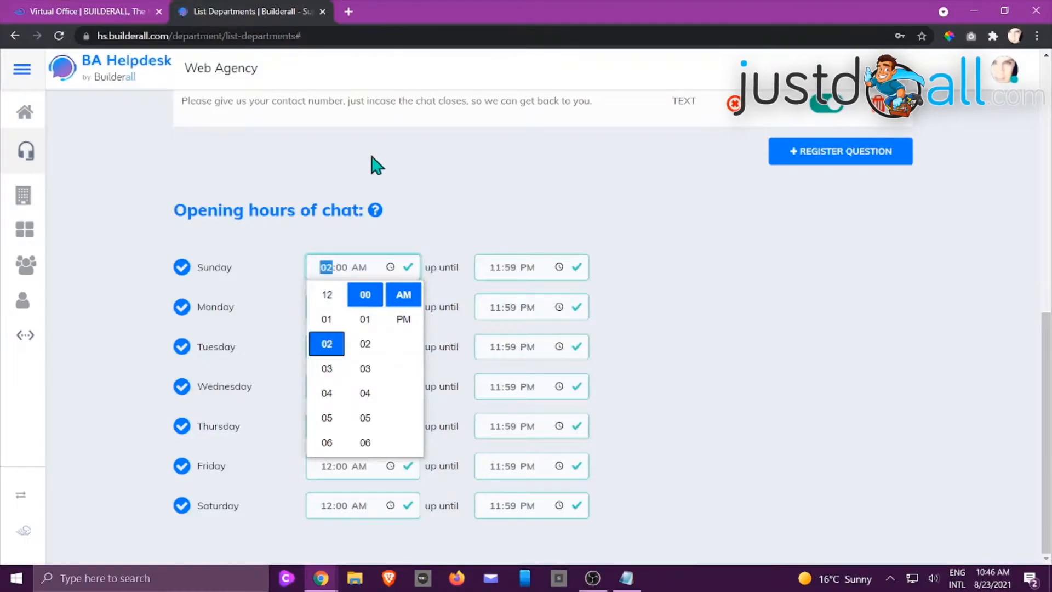
pyautogui.click(373, 170)
pyautogui.click(389, 266)
pyautogui.click(405, 265)
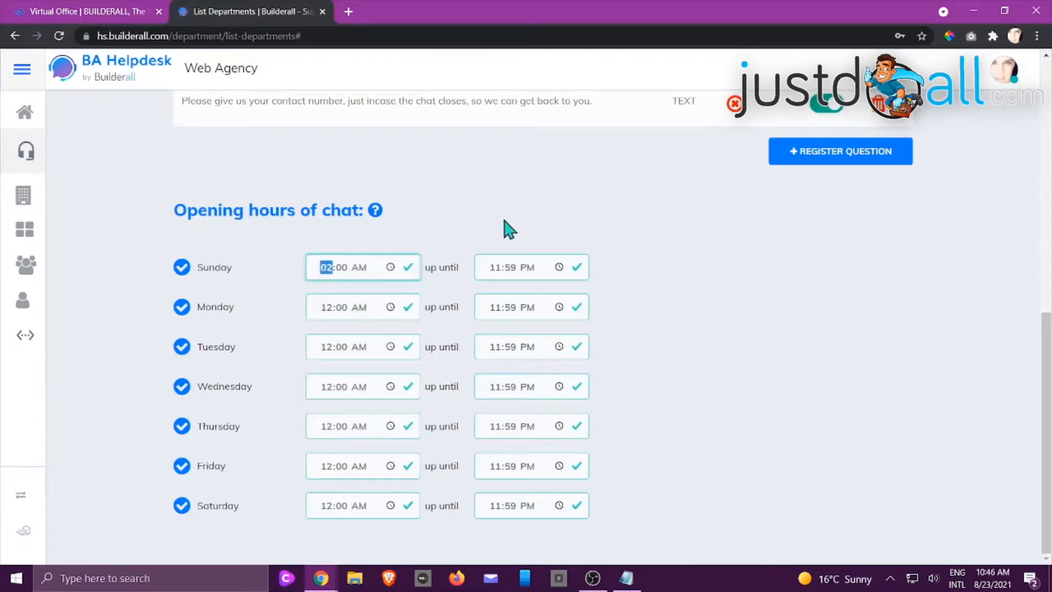
pyautogui.click(664, 230)
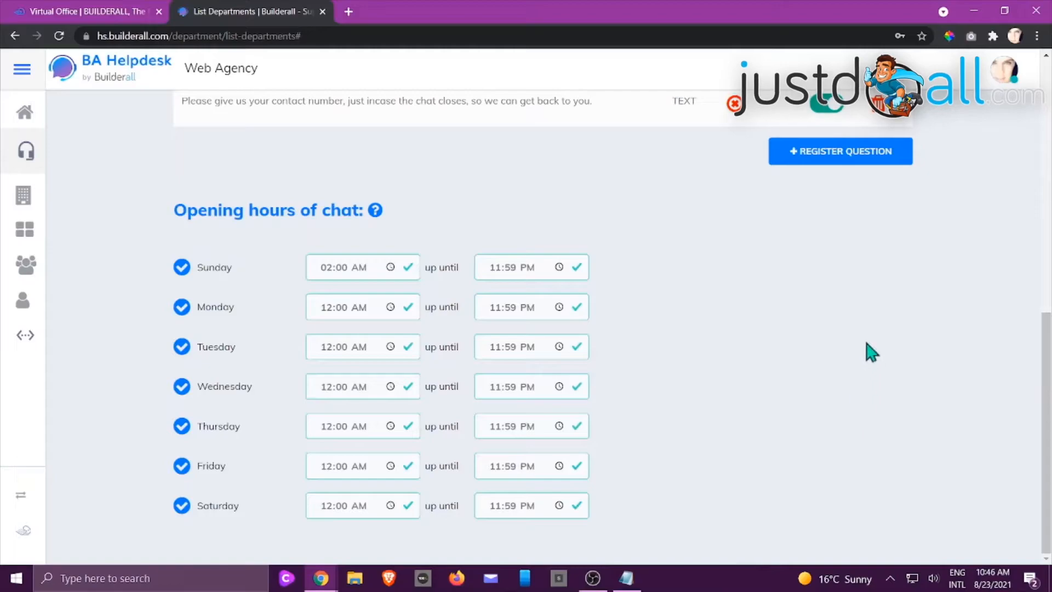
# Review the Sales department's ticket settings and the Send email explanation, trying the Send email option on and off again
pyautogui.scroll(15, 920, 345)
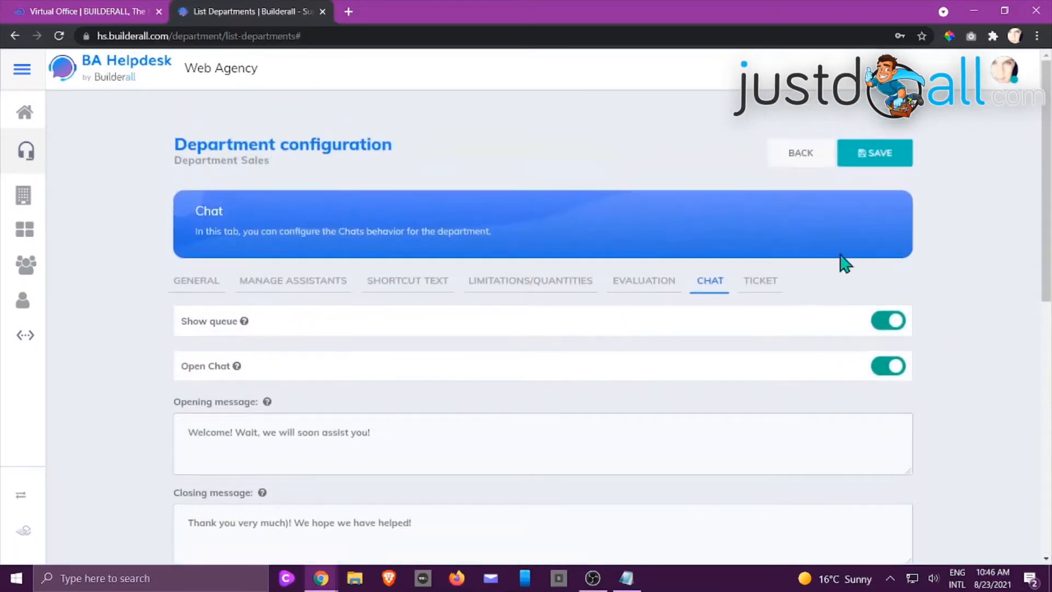
pyautogui.click(770, 289)
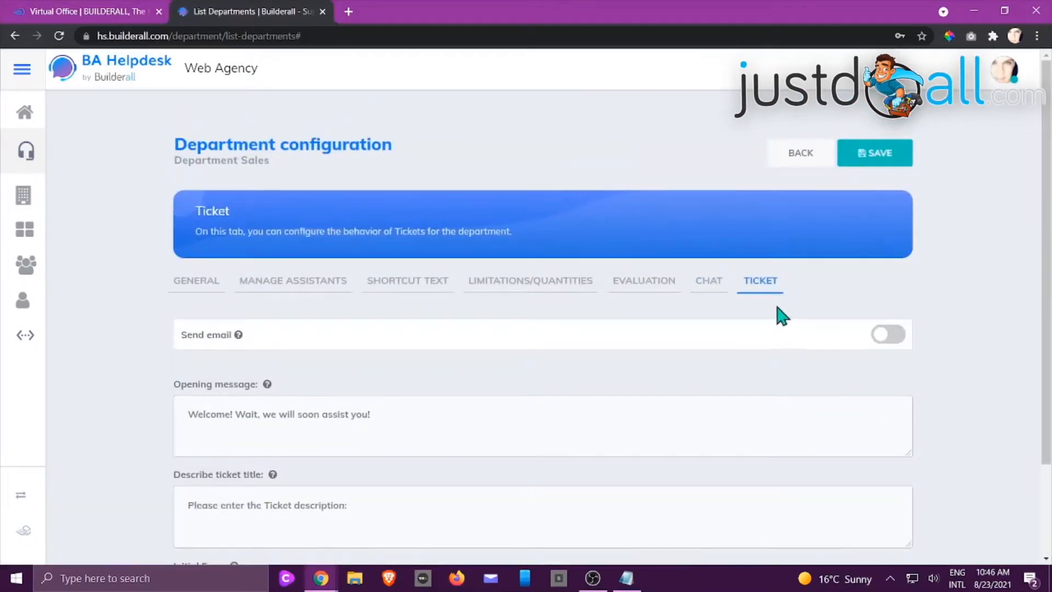
pyautogui.scroll(-2, 783, 312)
pyautogui.moveTo(241, 247)
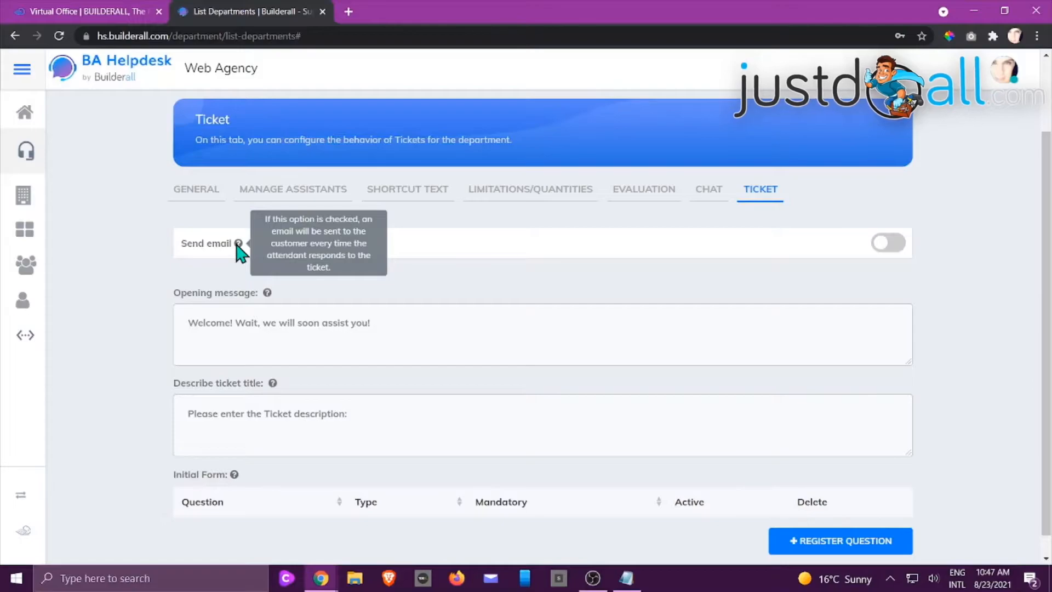
pyautogui.click(882, 244)
pyautogui.click(898, 245)
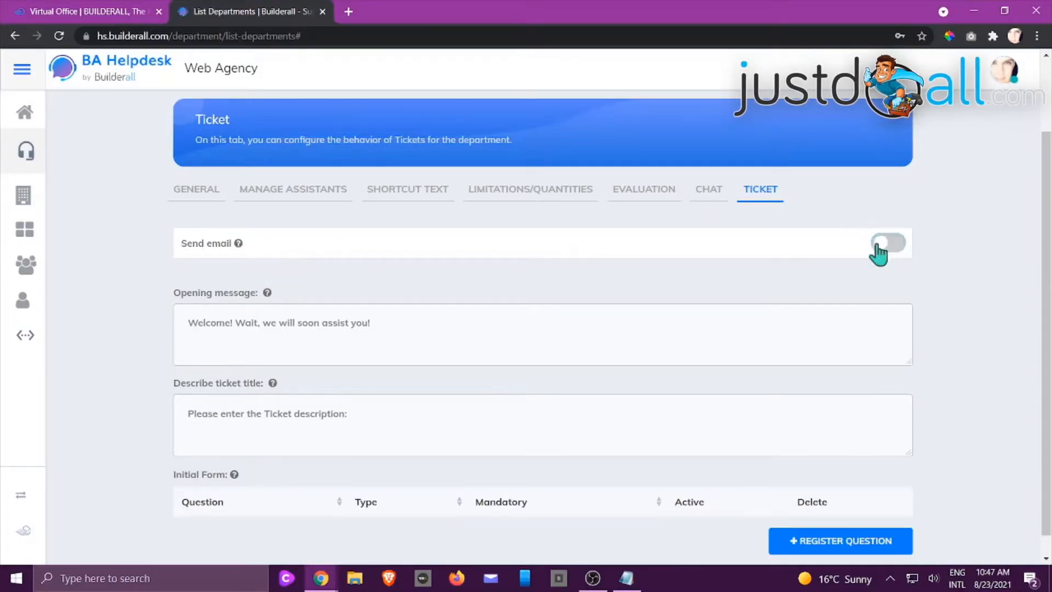
# Add the optional text question "Have you already opened another ticket?" to the initial form of the Sales department's tickets
pyautogui.scroll(-1, 348, 298)
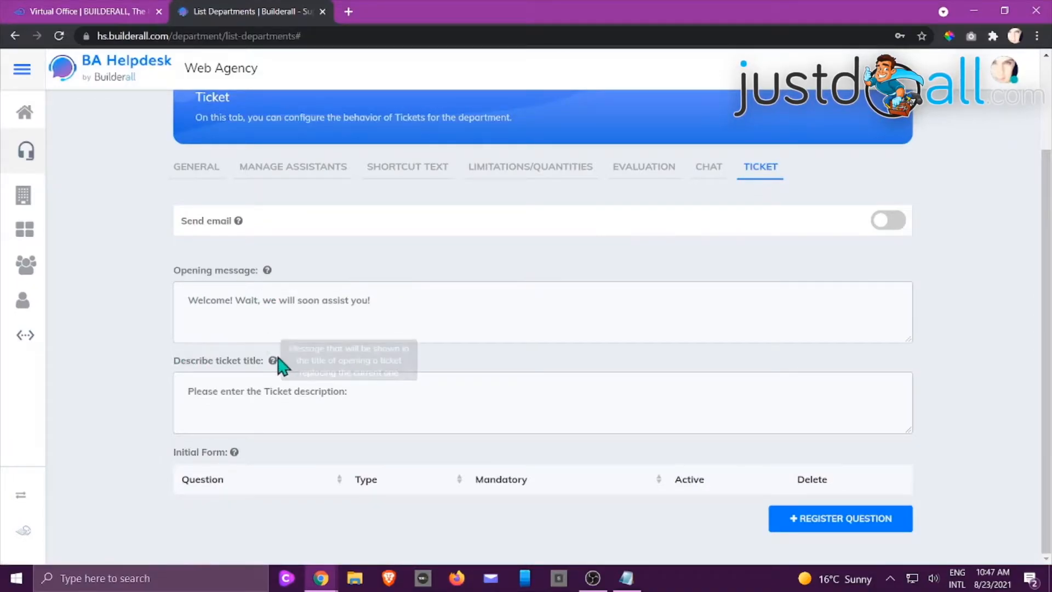
pyautogui.click(851, 521)
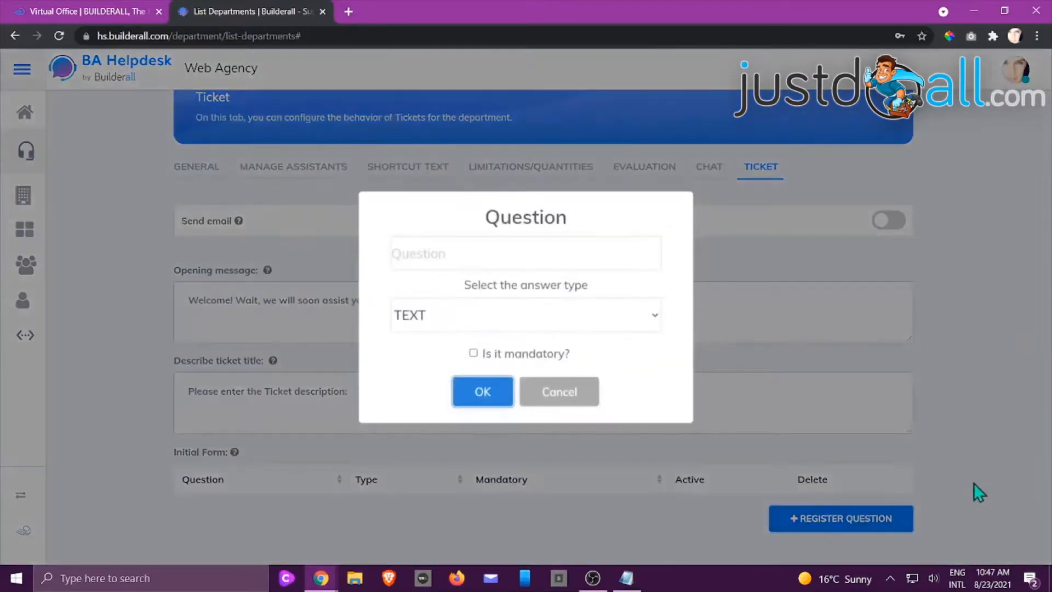
pyautogui.click(612, 254)
pyautogui.write('H')
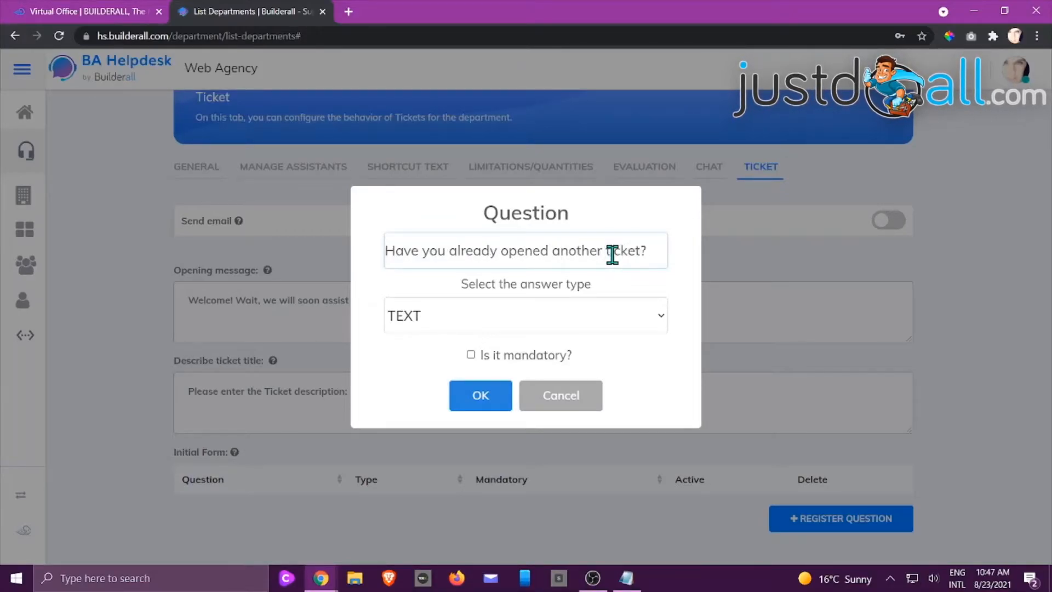
pyautogui.click(479, 403)
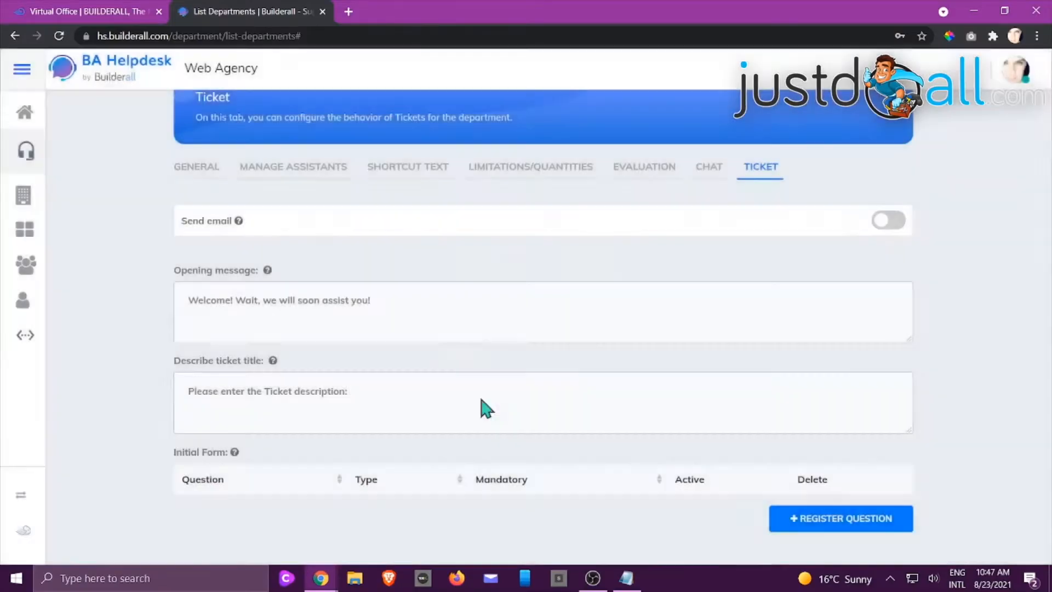
pyautogui.scroll(-1, 529, 380)
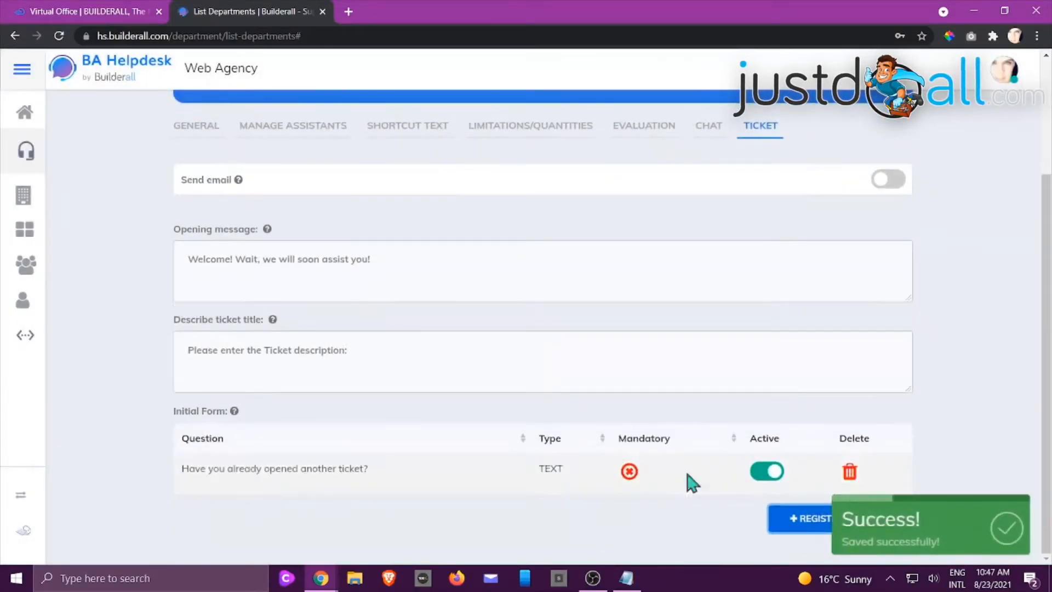
pyautogui.click(790, 521)
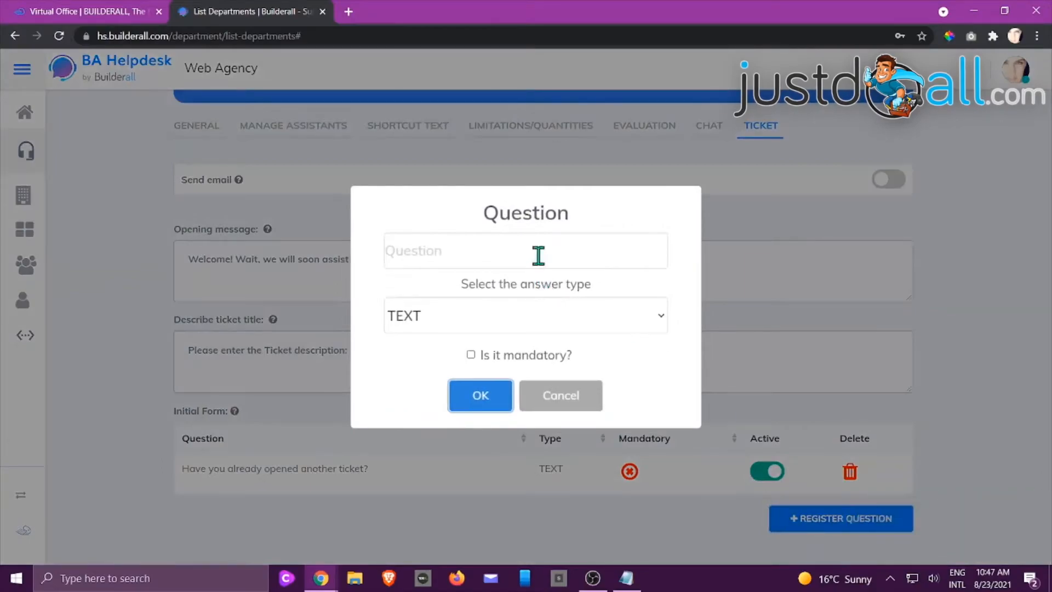
pyautogui.click(563, 405)
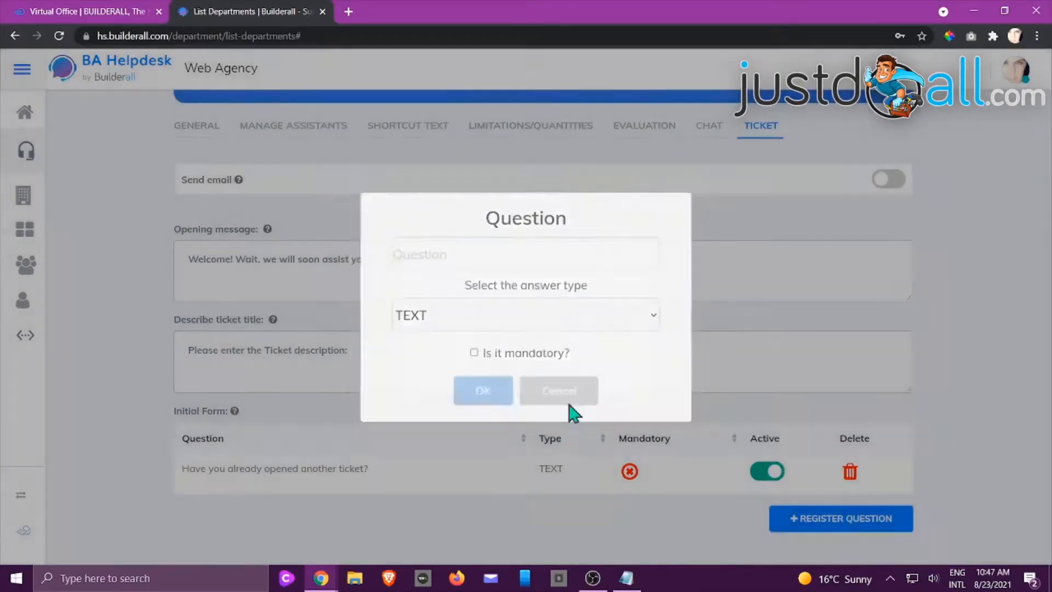
# Enable the Send email option for the Sales department's tickets and save the department configuration
pyautogui.scroll(3, 1013, 357)
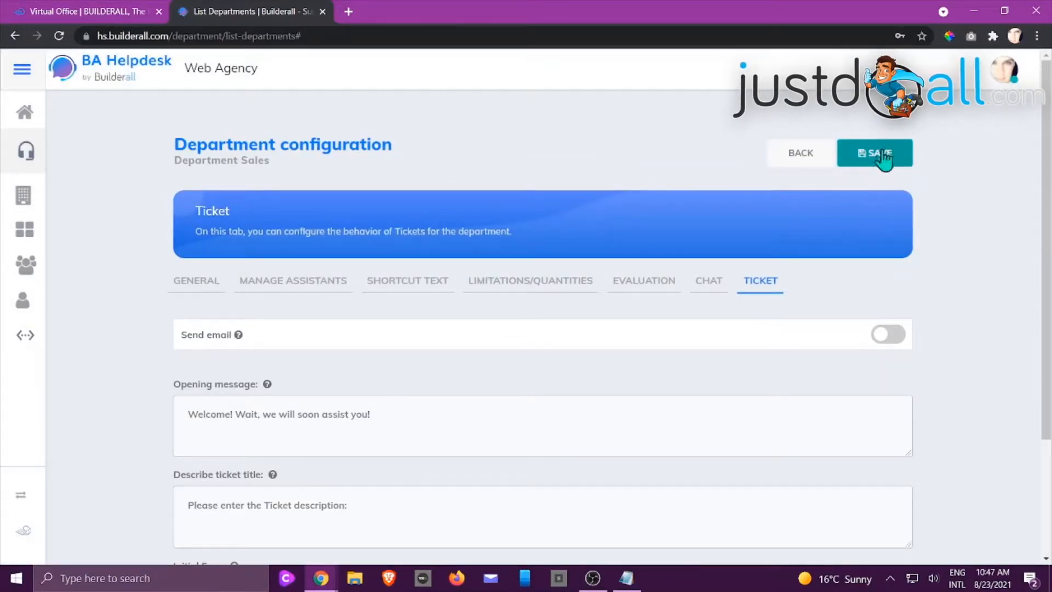
pyautogui.click(880, 337)
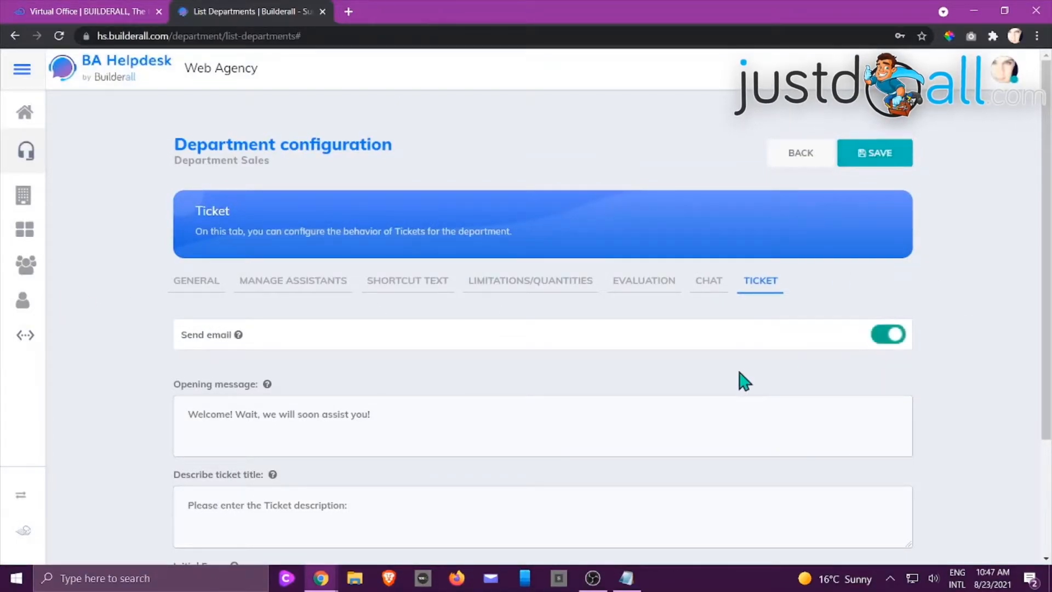
pyautogui.click(866, 159)
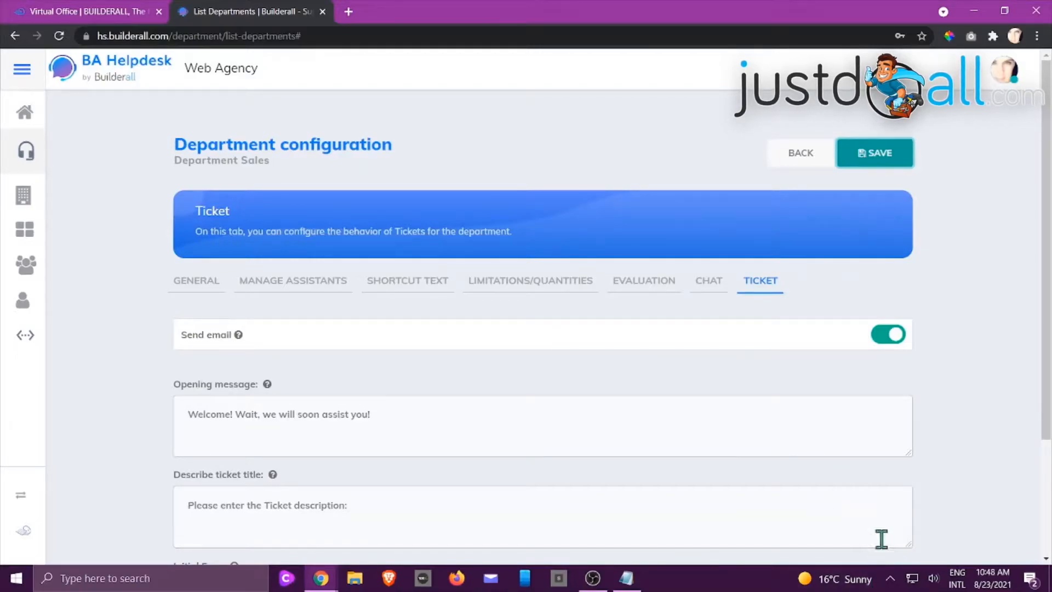
pyautogui.scroll(-3, 1006, 498)
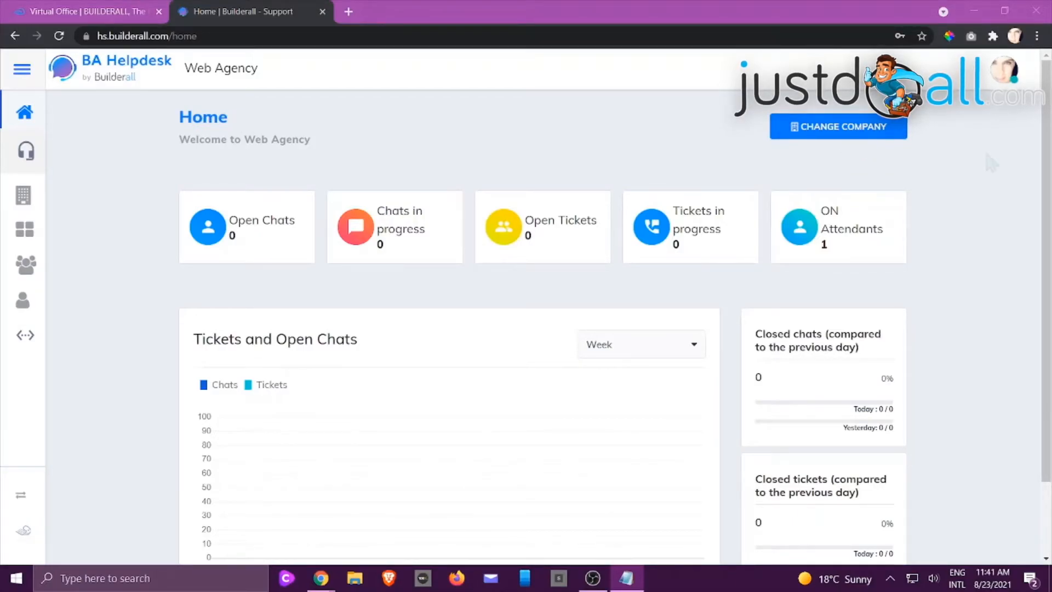
# Switch the General attendants permission group off and on again, and delete that group
pyautogui.click(26, 265)
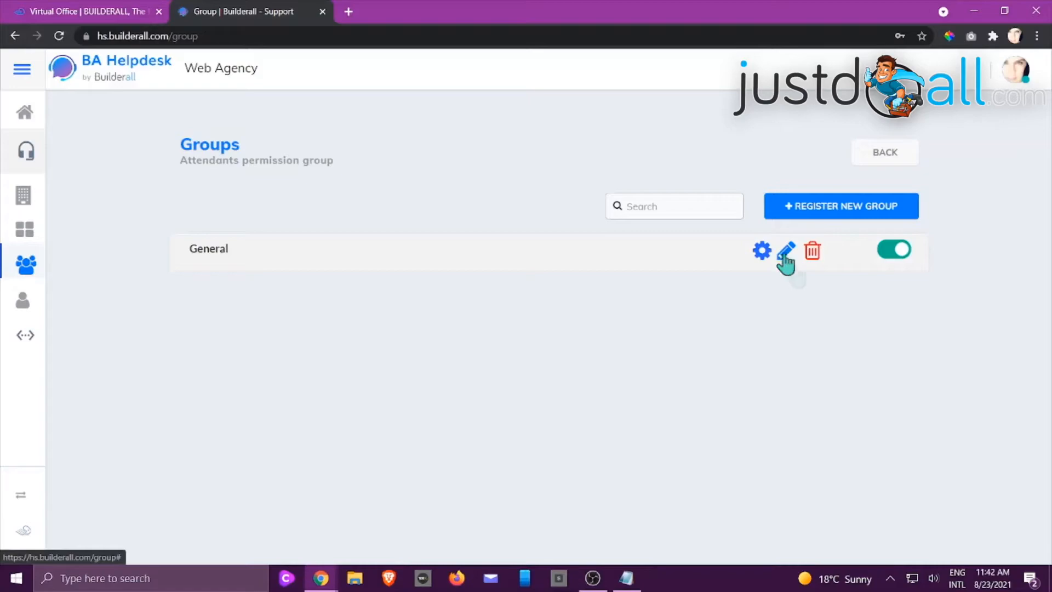
pyautogui.click(903, 256)
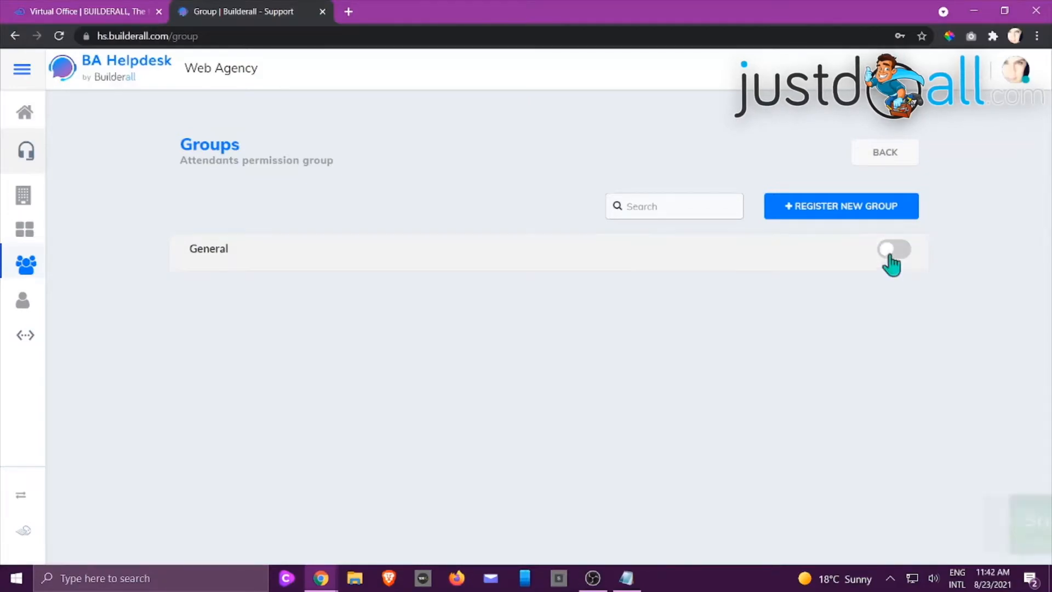
pyautogui.click(889, 255)
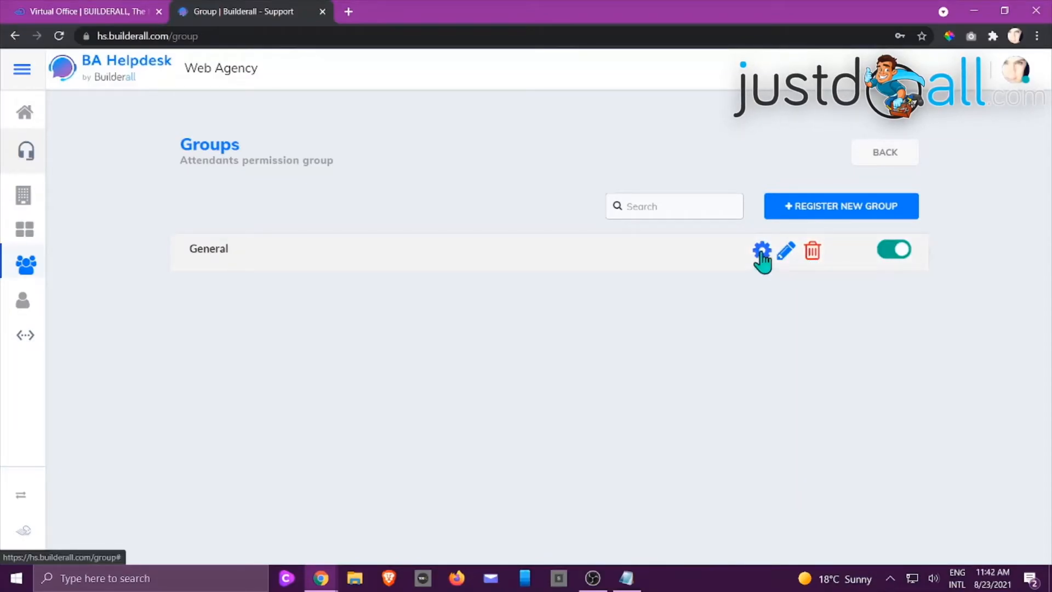
pyautogui.click(813, 253)
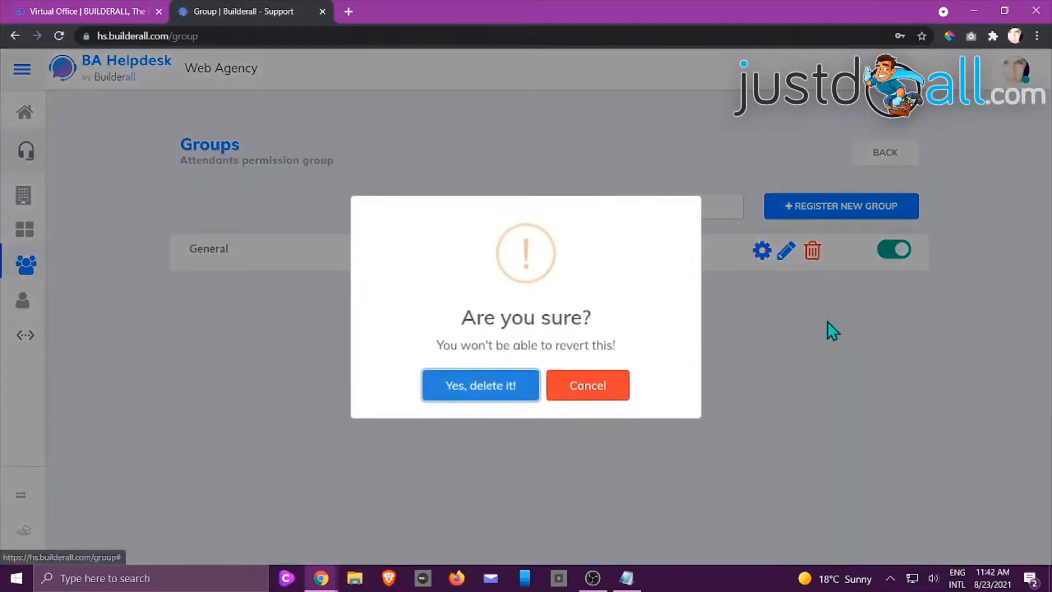
pyautogui.click(464, 386)
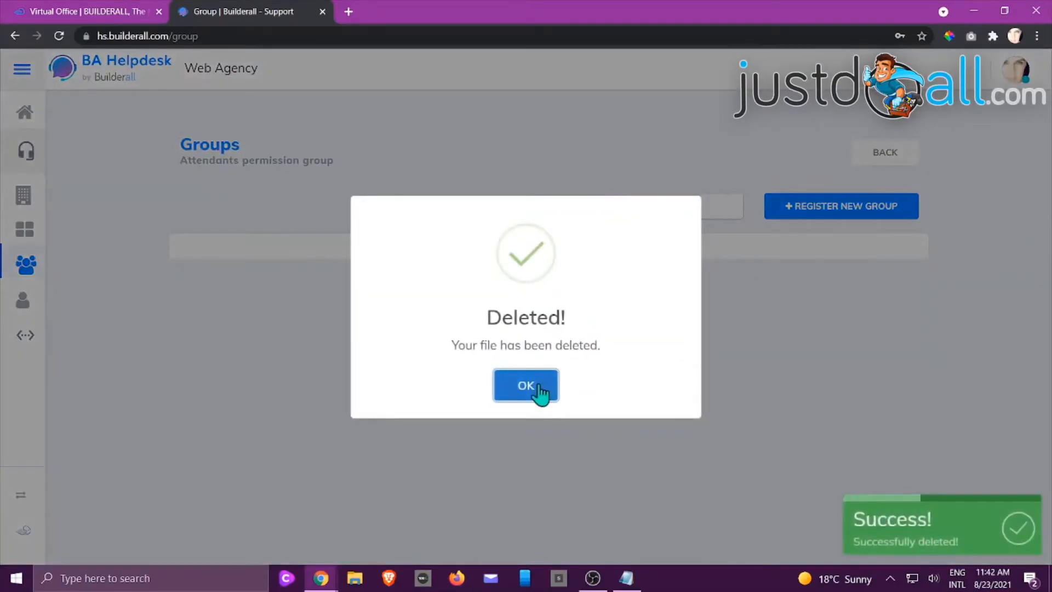
pyautogui.click(534, 386)
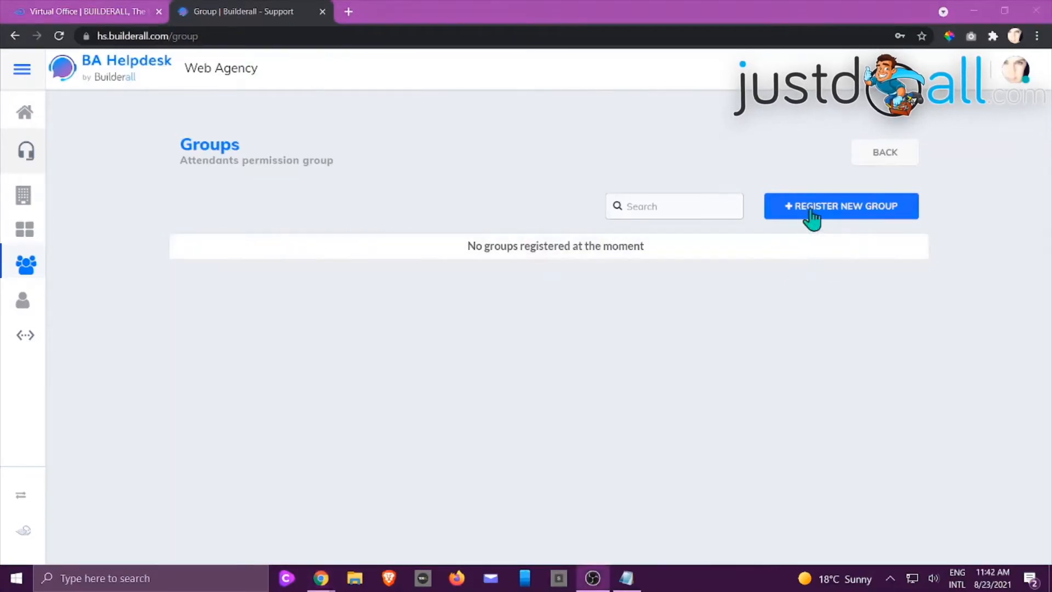
# Register a new permission group named "Chat Group" with the description "This group works with just the Chats."
pyautogui.click(812, 214)
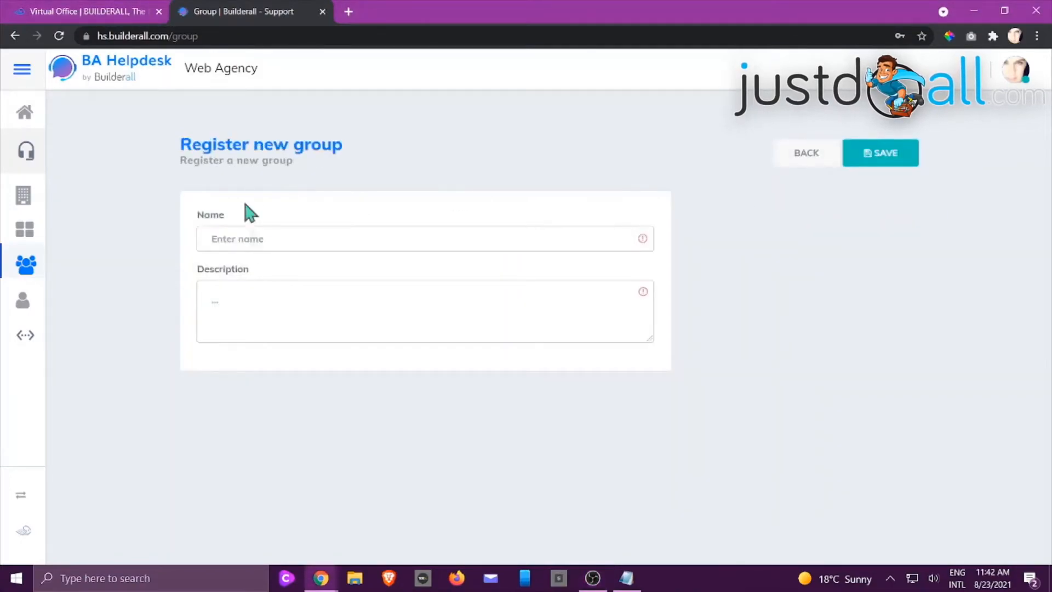
pyautogui.click(275, 238)
pyautogui.write('C')
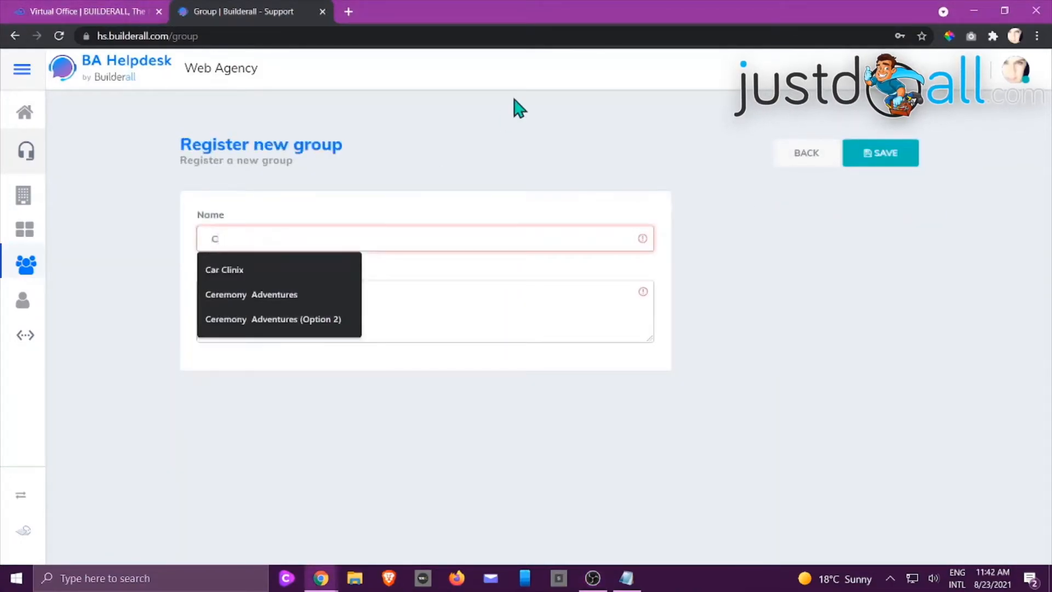
pyautogui.write('ht')
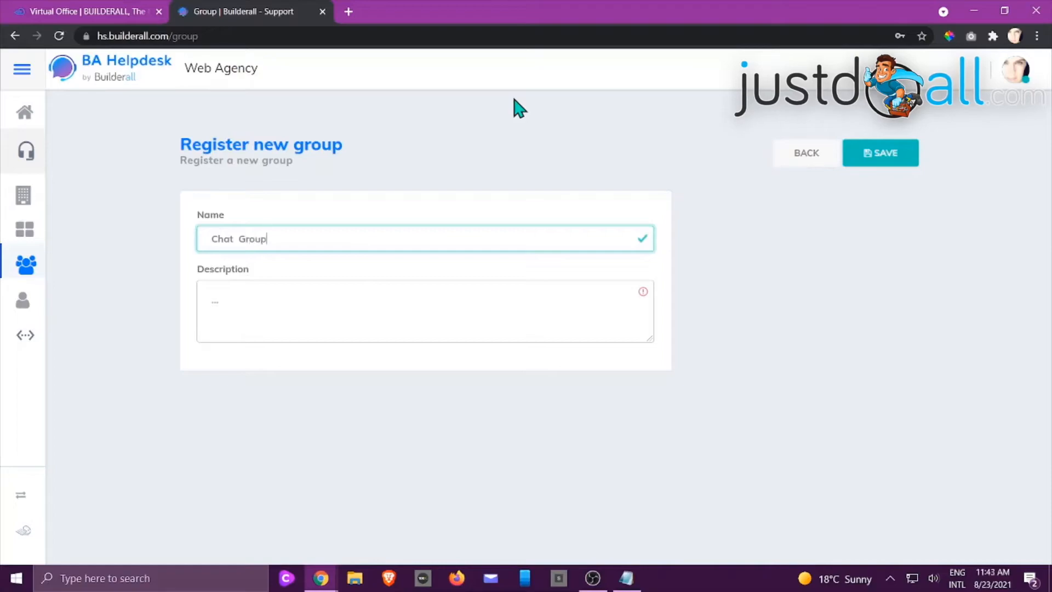
pyautogui.click(336, 299)
pyautogui.write('T')
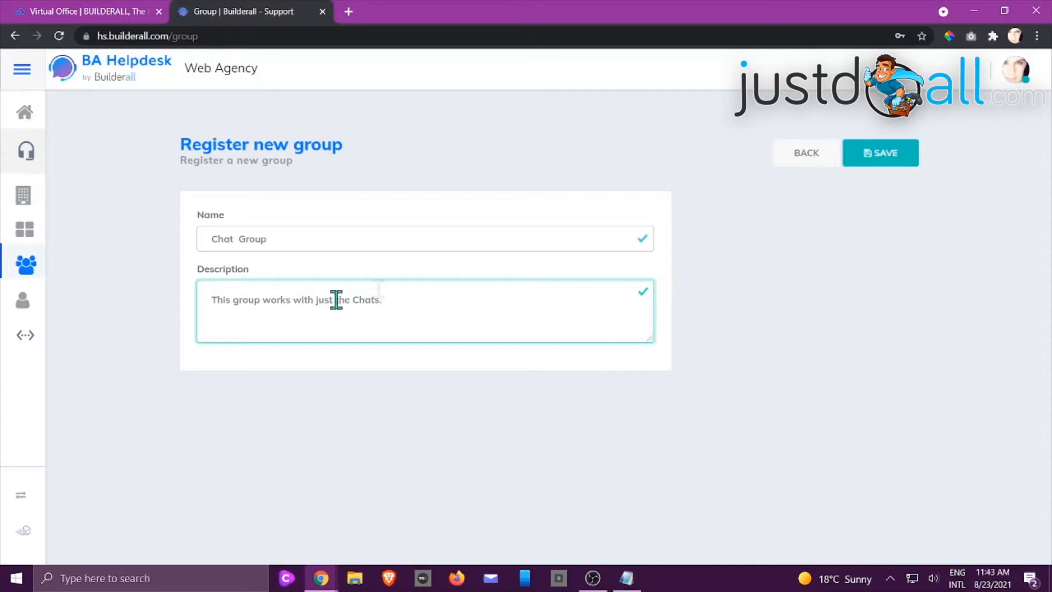
pyautogui.click(891, 159)
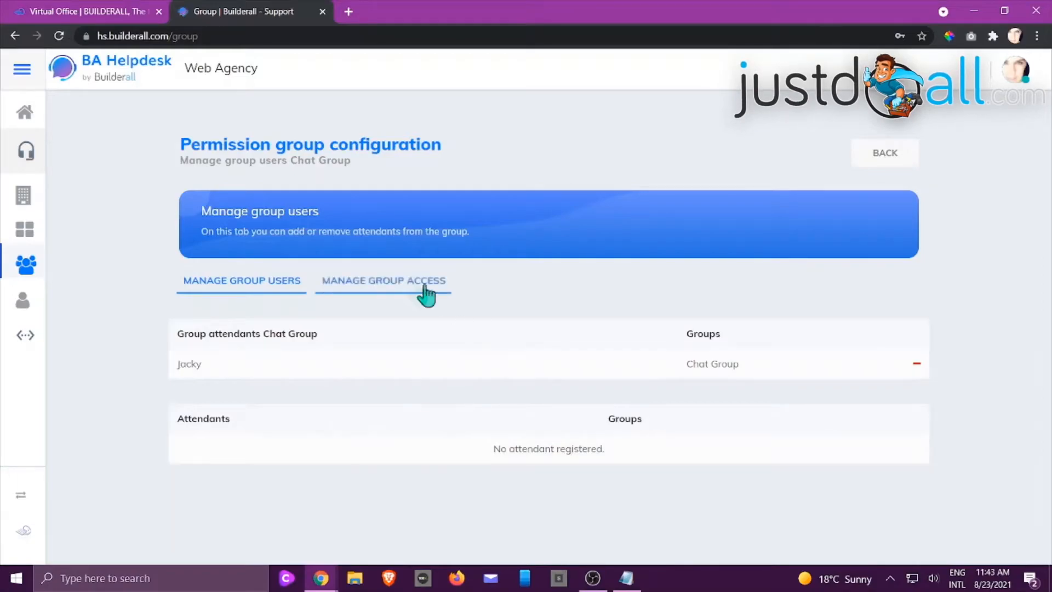
# Examine the Chat Group's access permissions for chats, tickets and controllers
pyautogui.click(391, 291)
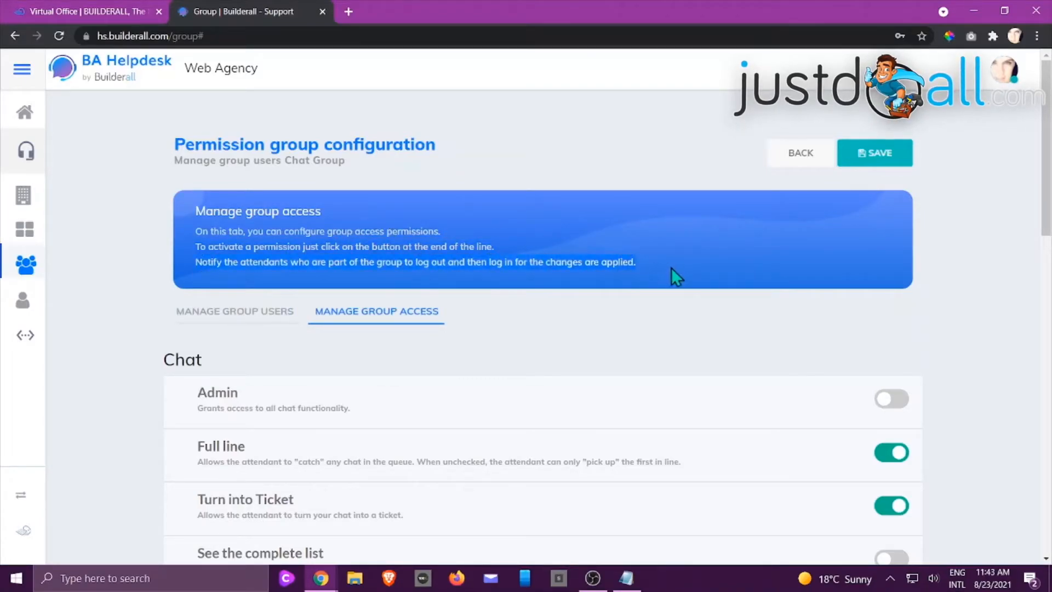
pyautogui.click(691, 331)
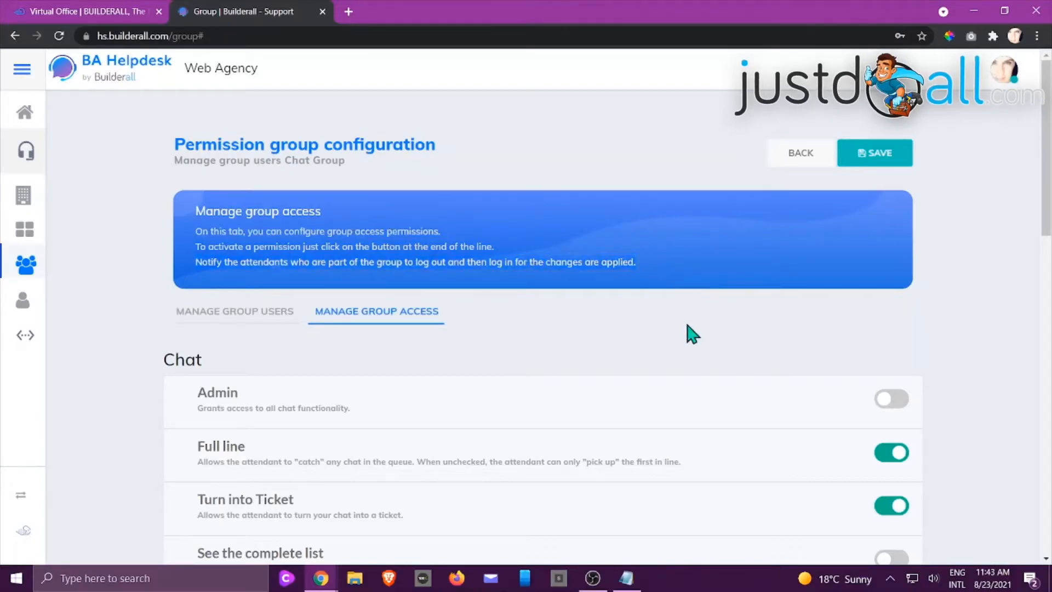
pyautogui.scroll(-3, 719, 324)
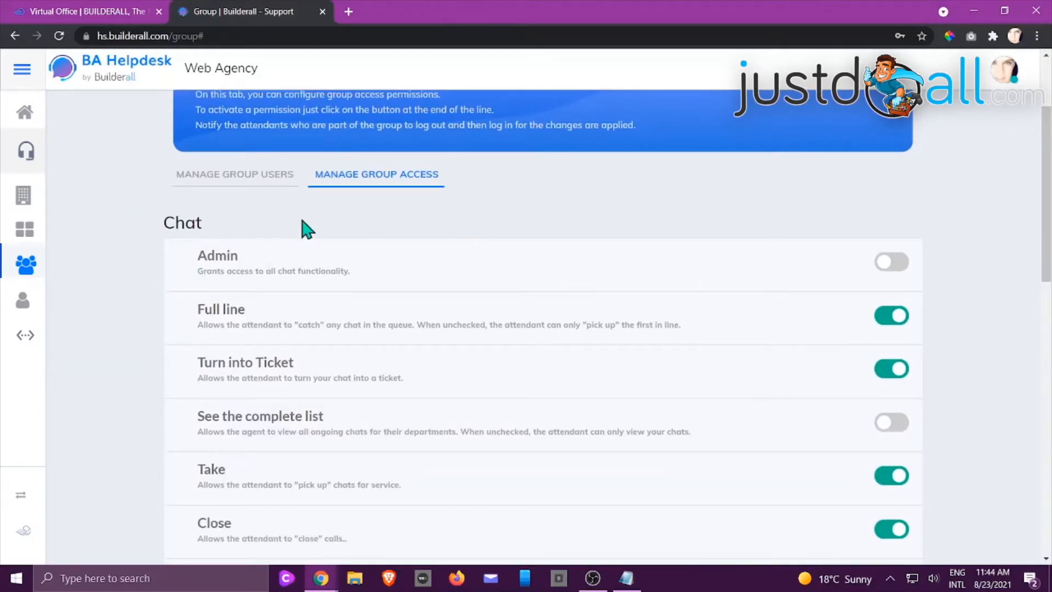
pyautogui.scroll(-8, 329, 219)
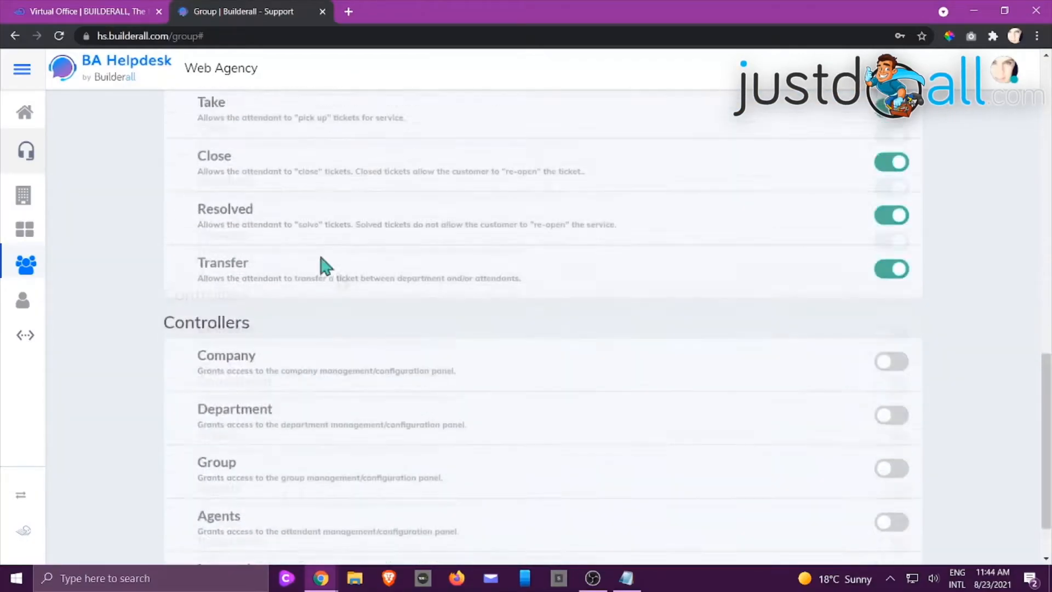
pyautogui.scroll(-7, 329, 270)
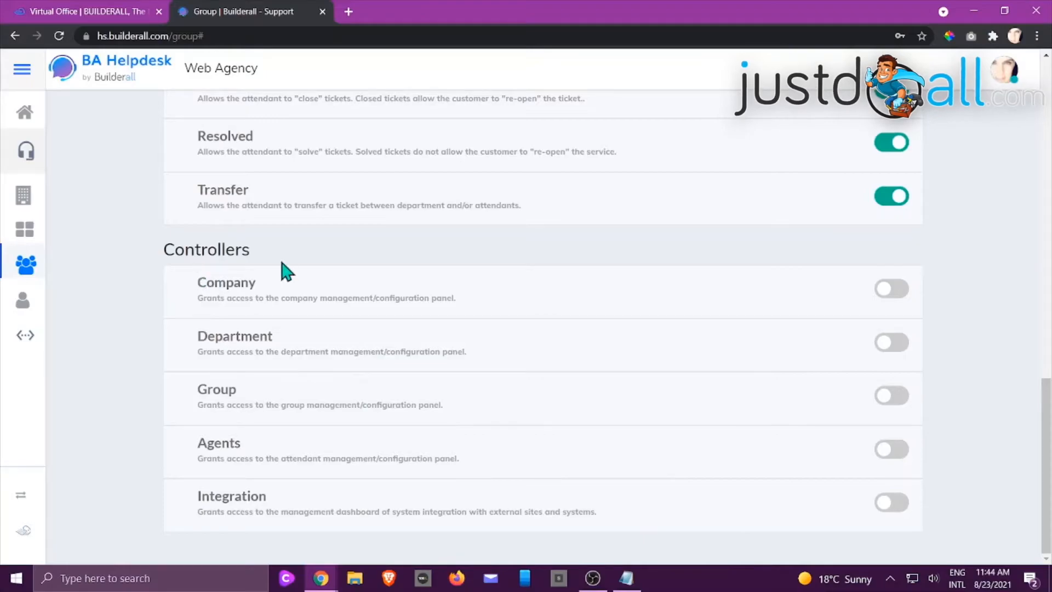
pyautogui.scroll(3, 282, 270)
pyautogui.scroll(8, 293, 288)
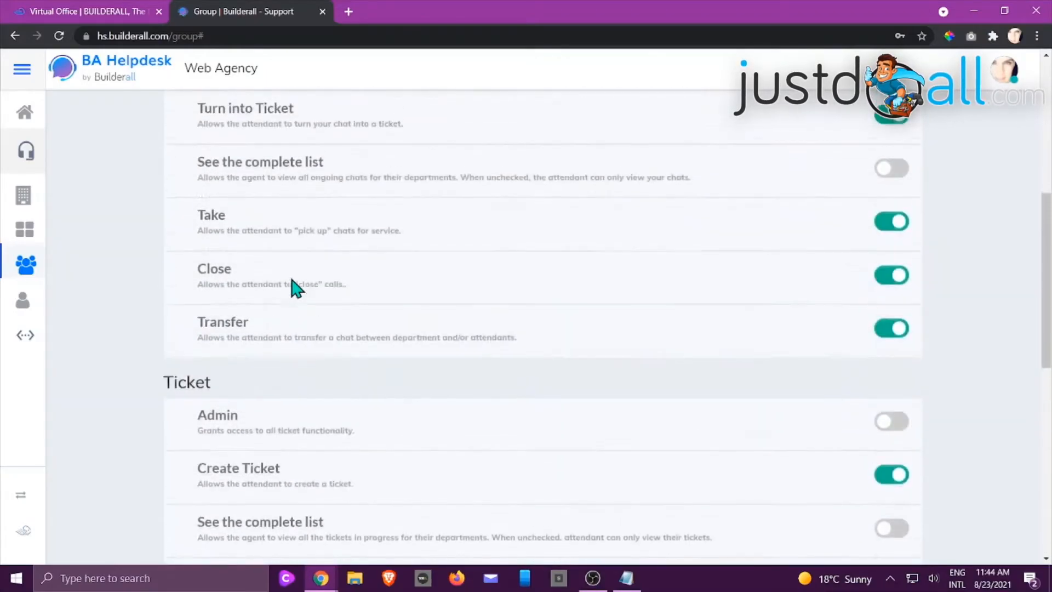
pyautogui.scroll(3, 317, 170)
pyautogui.scroll(-10, 285, 175)
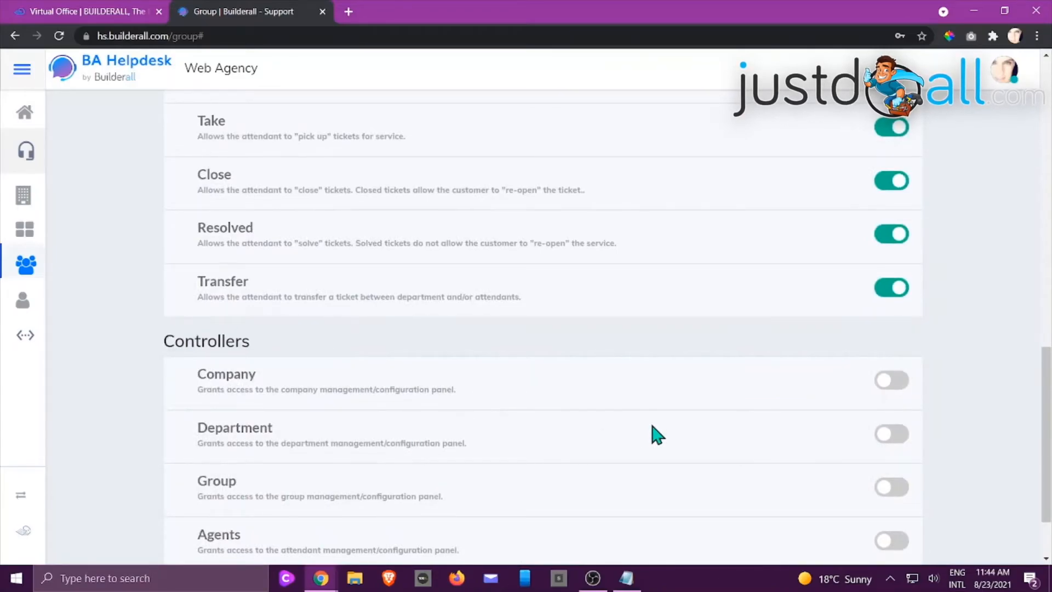
# Grant the Chat Group the Admin and See the complete list permissions for chats
pyautogui.scroll(4, 654, 435)
pyautogui.scroll(6, 654, 435)
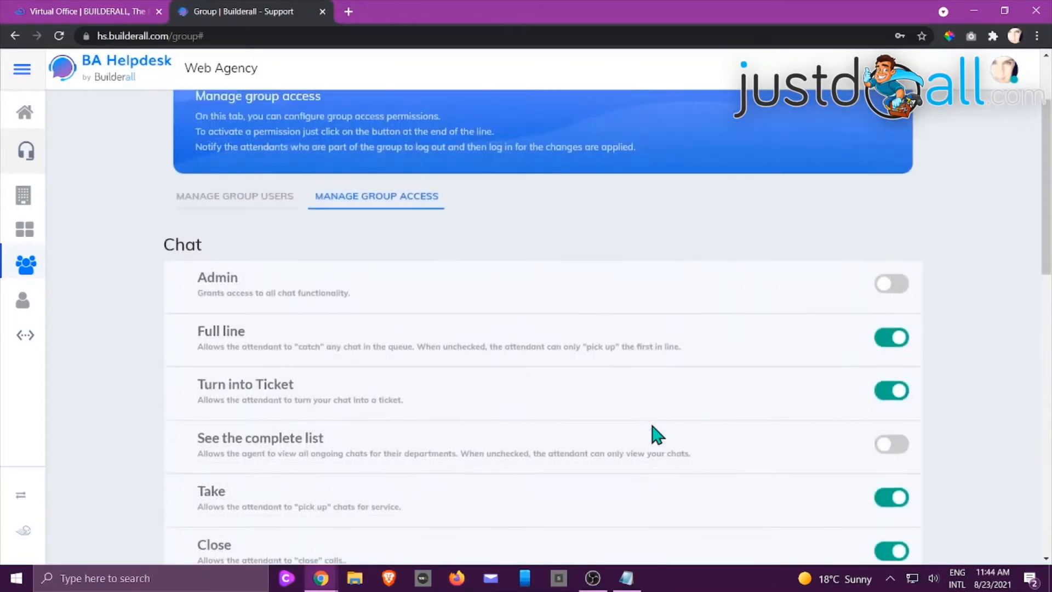
pyautogui.click(892, 284)
pyautogui.click(883, 445)
pyautogui.scroll(-4, 758, 351)
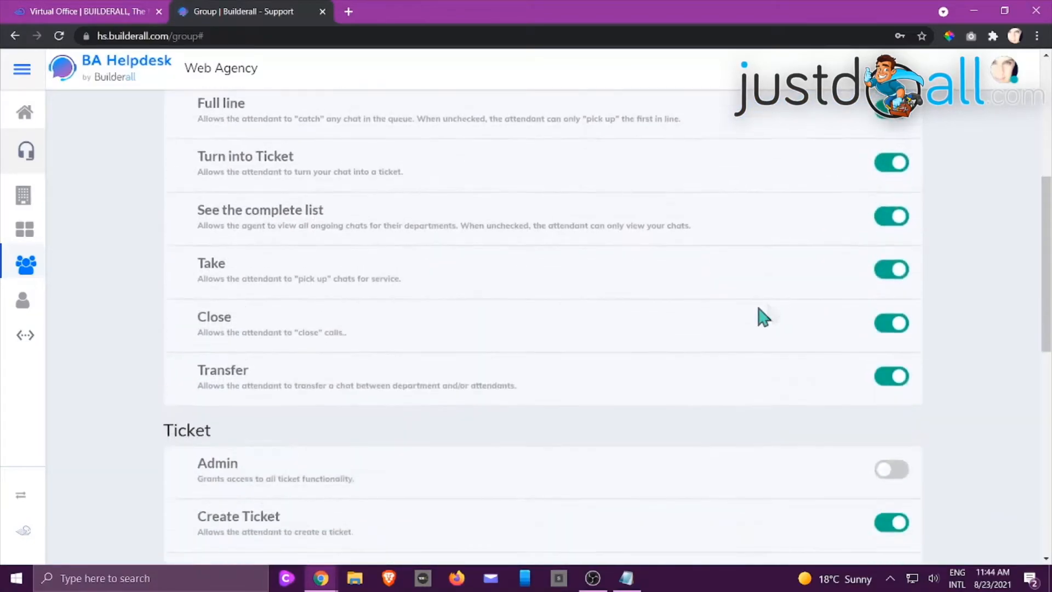
pyautogui.scroll(3, 717, 247)
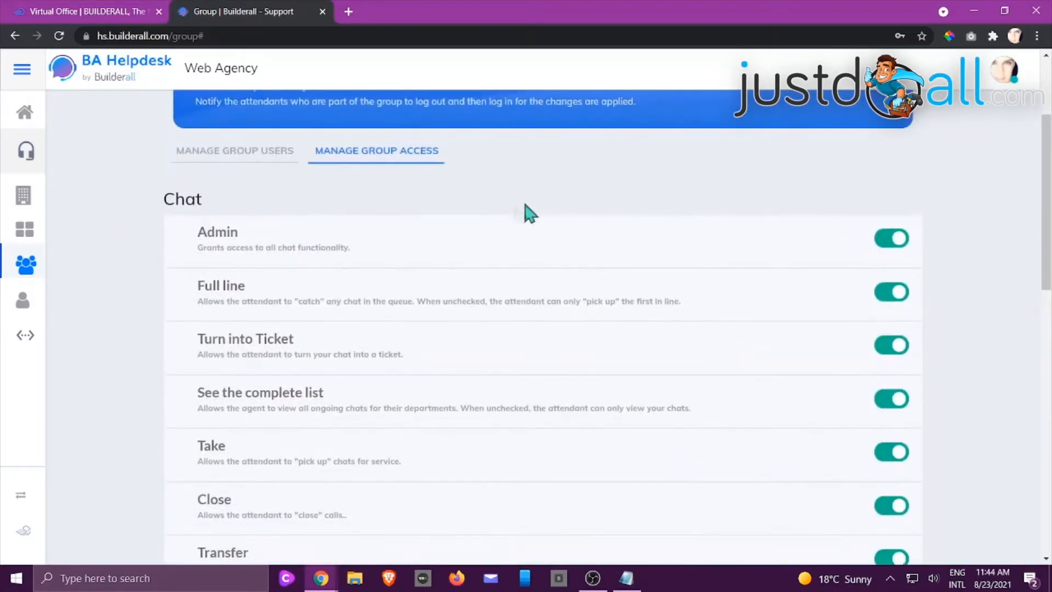
# Revoke the Chat Group's Create Ticket, Take, Close, Resolved and Transfer permissions for tickets
pyautogui.scroll(-5, 527, 230)
pyautogui.scroll(-3, 540, 224)
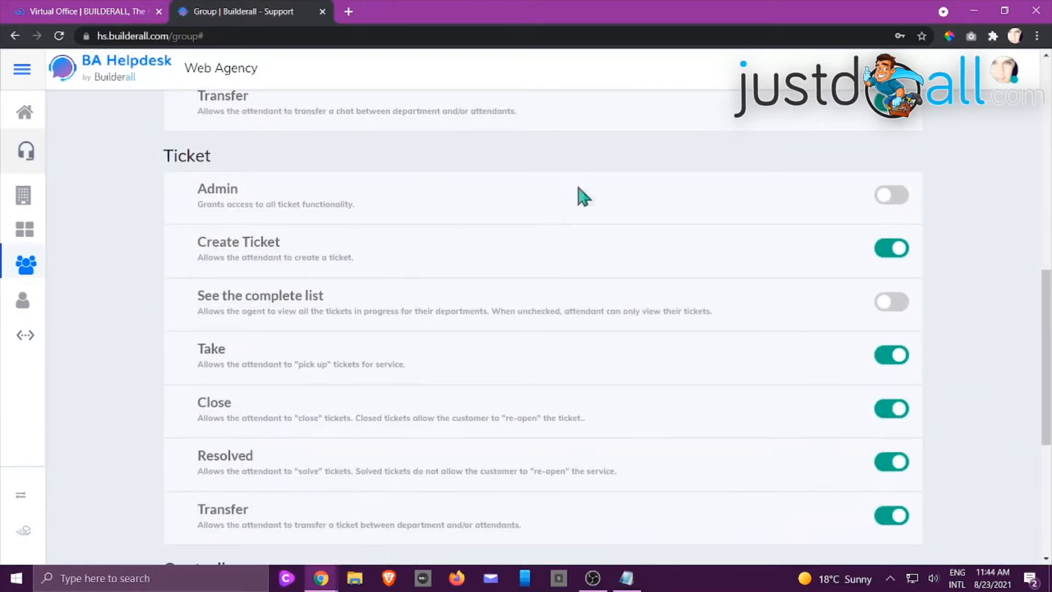
pyautogui.click(893, 251)
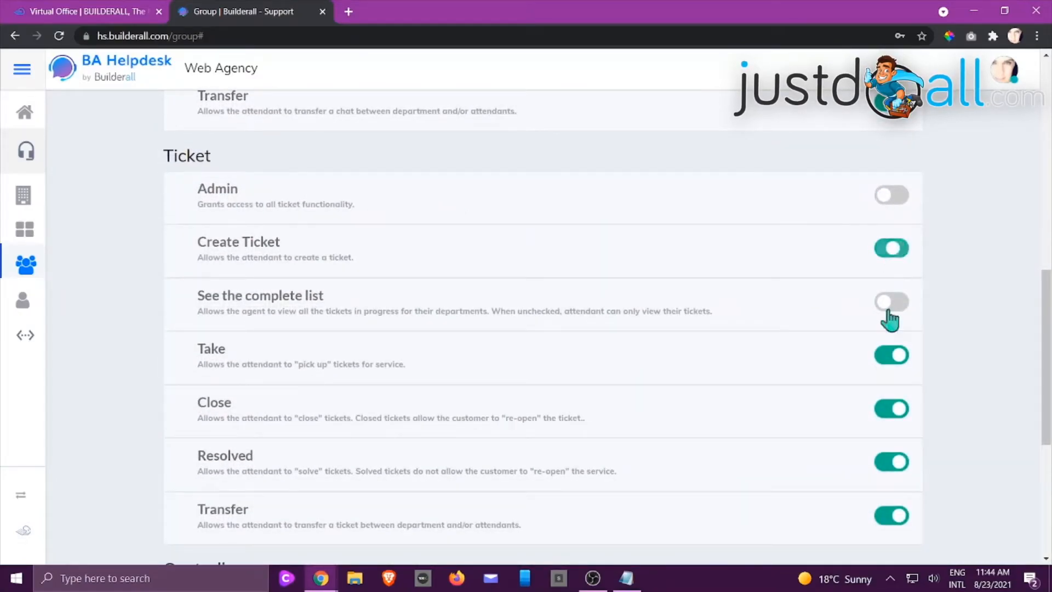
pyautogui.click(893, 359)
pyautogui.click(894, 416)
pyautogui.click(894, 465)
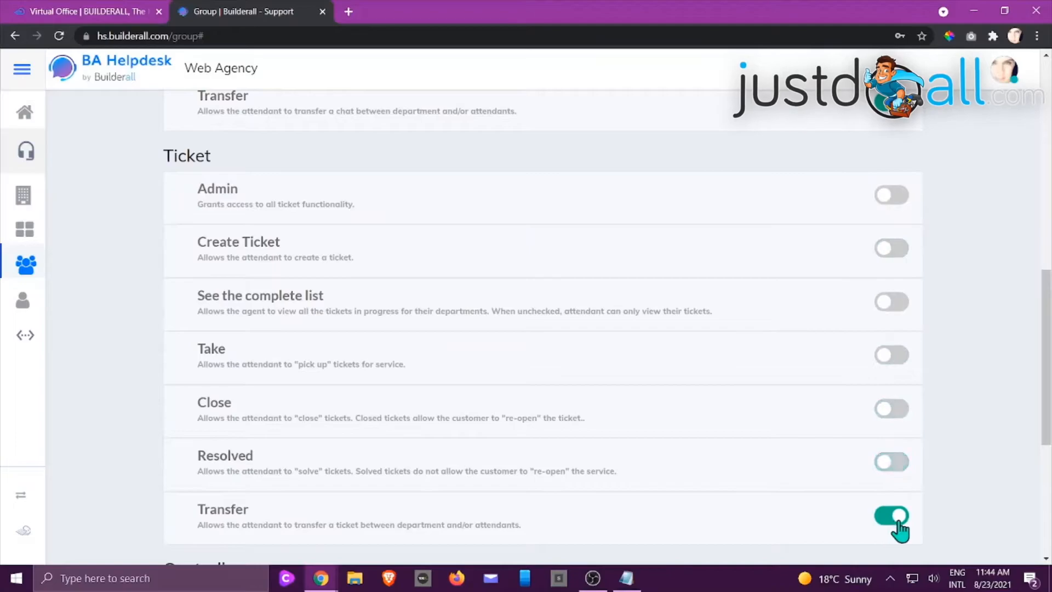
pyautogui.click(894, 518)
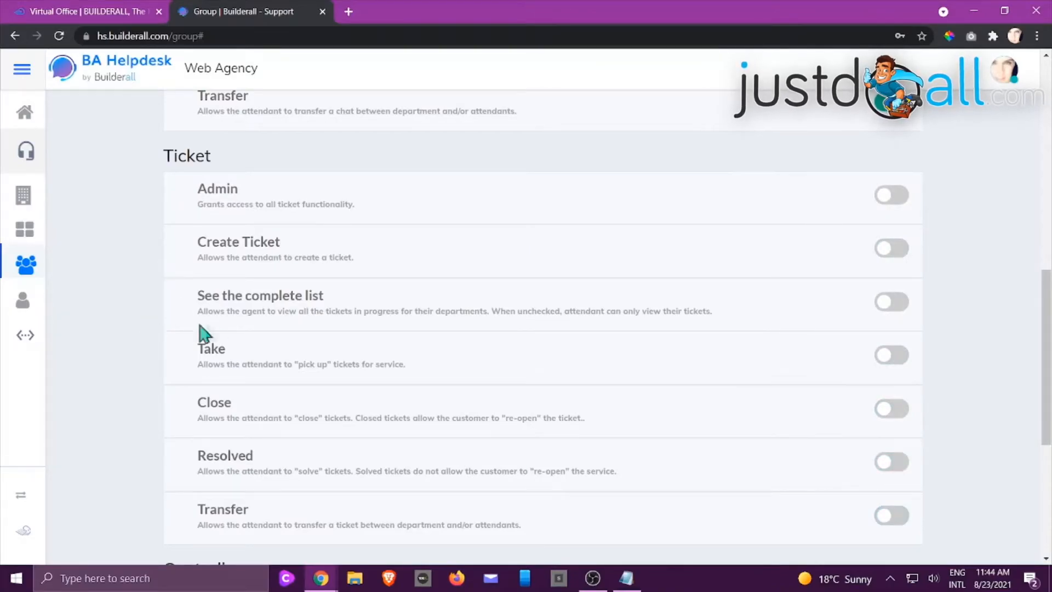
pyautogui.scroll(-5, 794, 277)
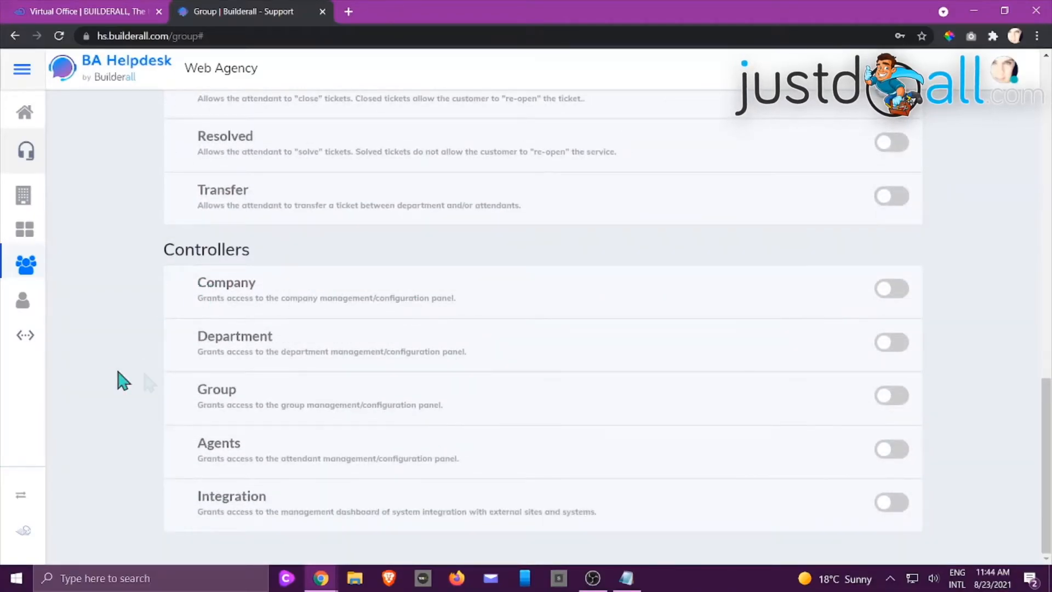
pyautogui.scroll(15, 603, 408)
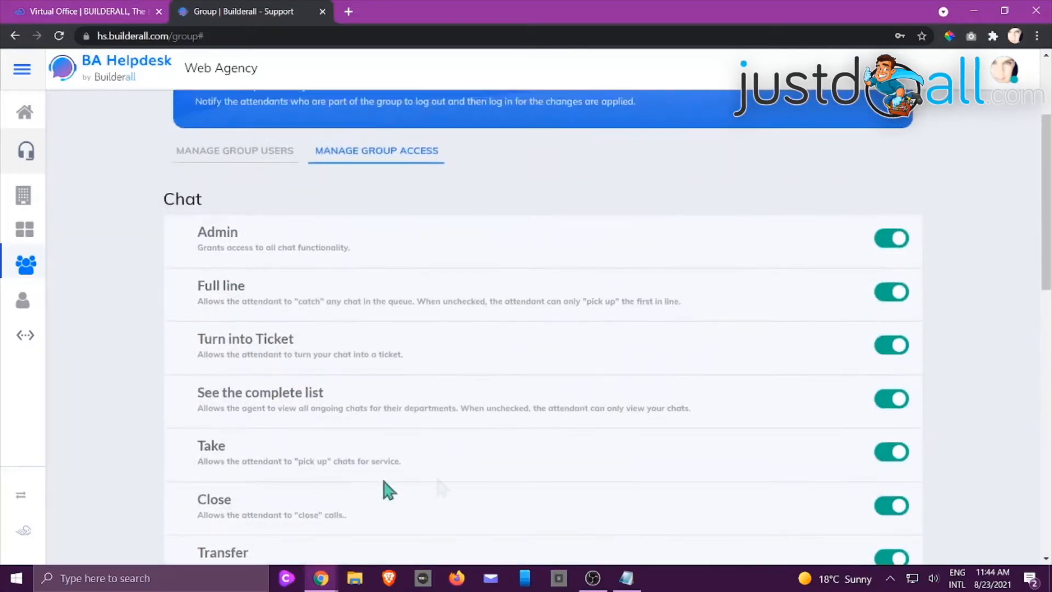
pyautogui.scroll(3, 469, 482)
pyautogui.click(859, 161)
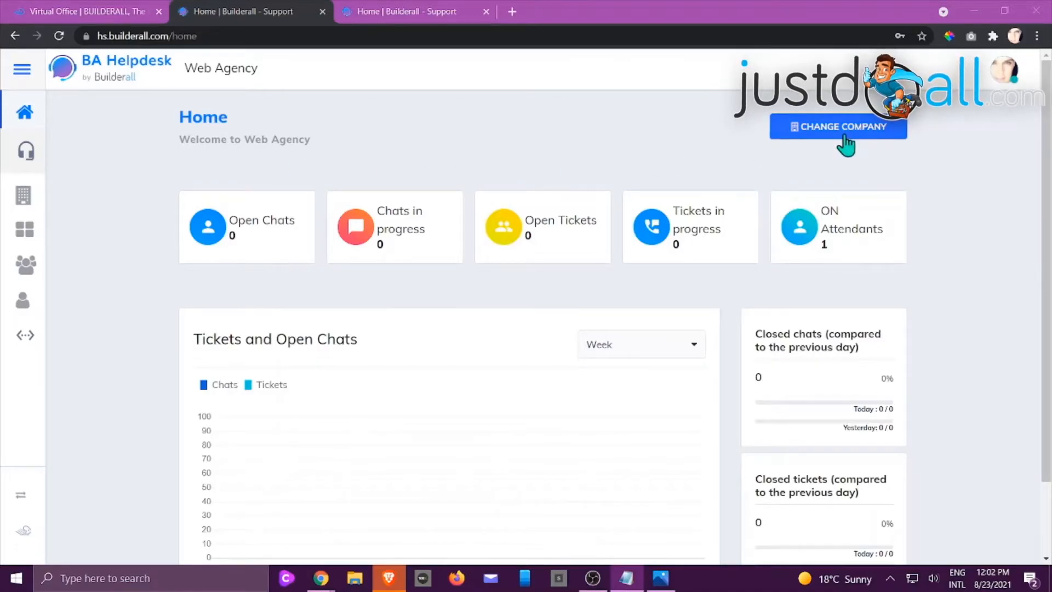
# Start registering a new attendant and check the attendant's e-mail address
pyautogui.click(23, 310)
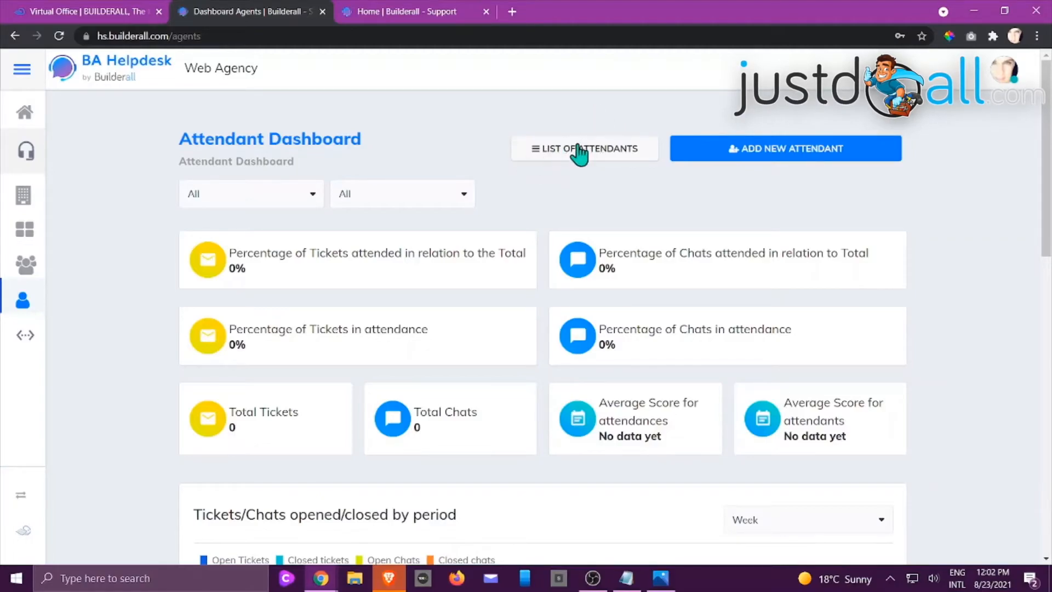
pyautogui.click(806, 151)
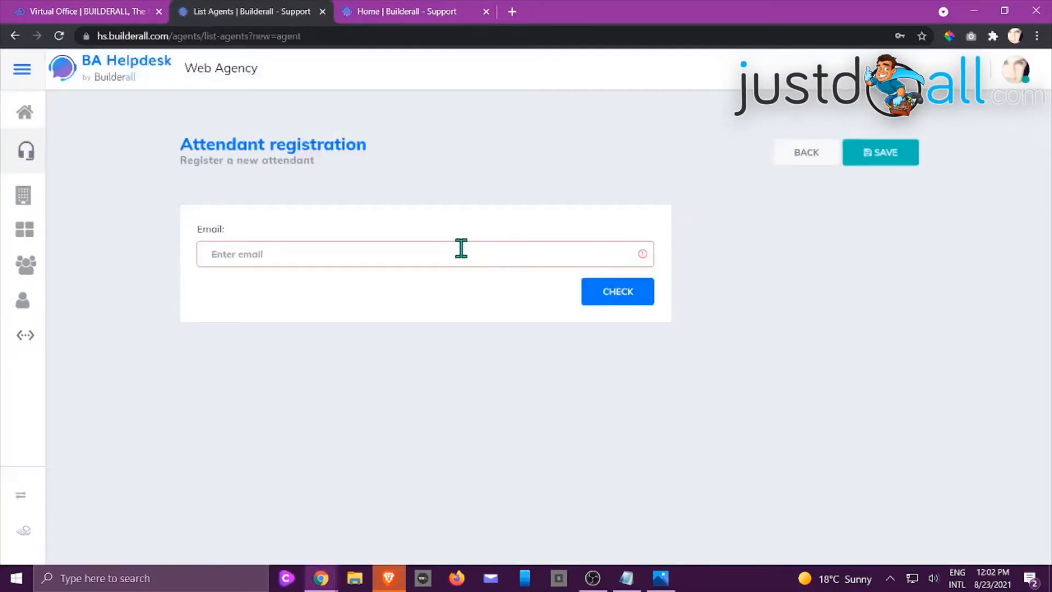
pyautogui.click(461, 248)
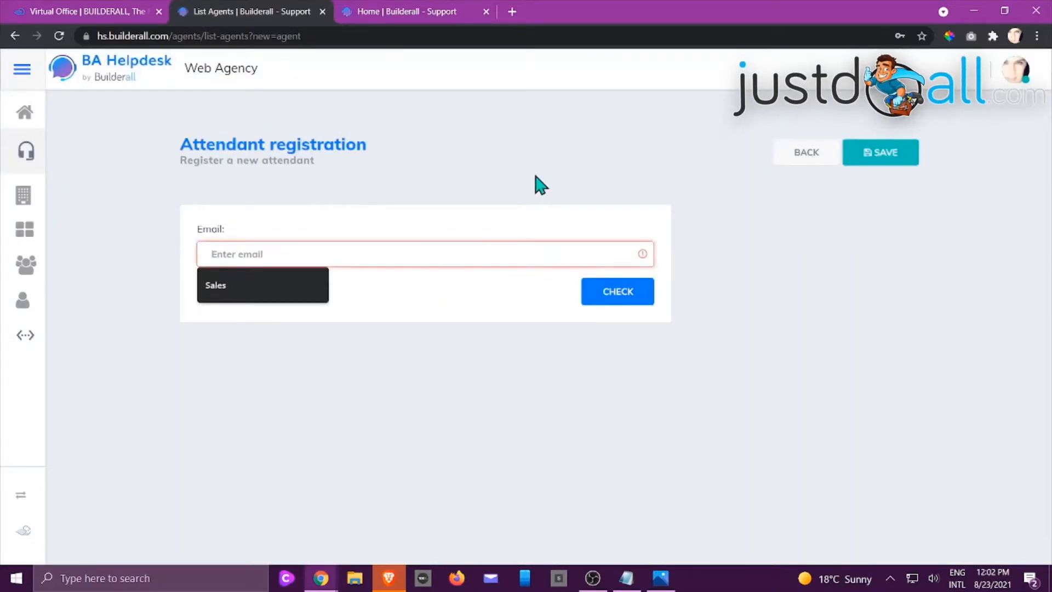
pyautogui.write('test@')
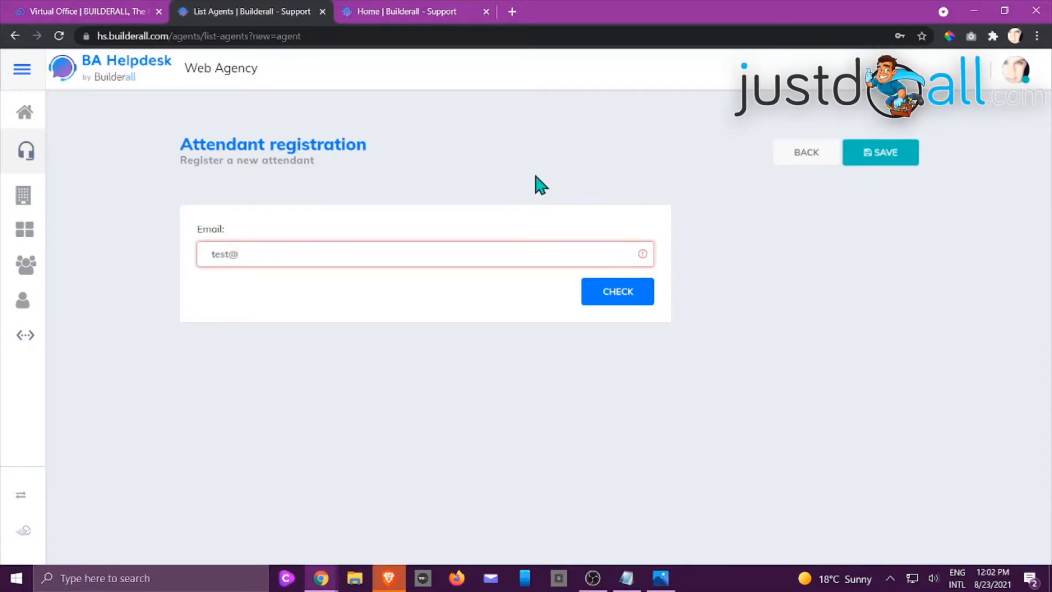
pyautogui.click(629, 295)
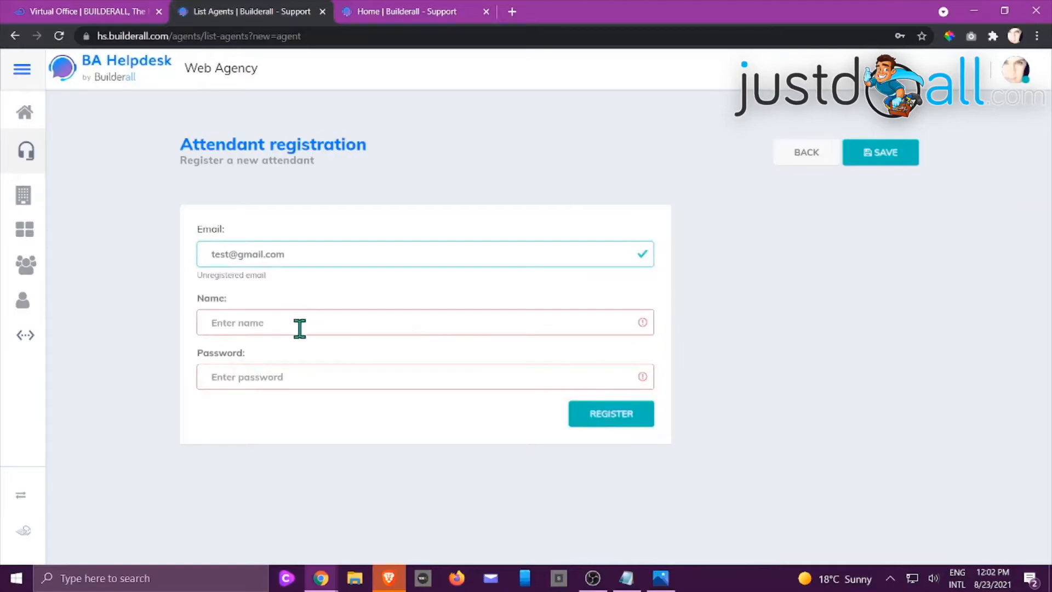
# Enter the attendant's name and account password and register the attendant
pyautogui.click(299, 326)
pyautogui.write('Joc')
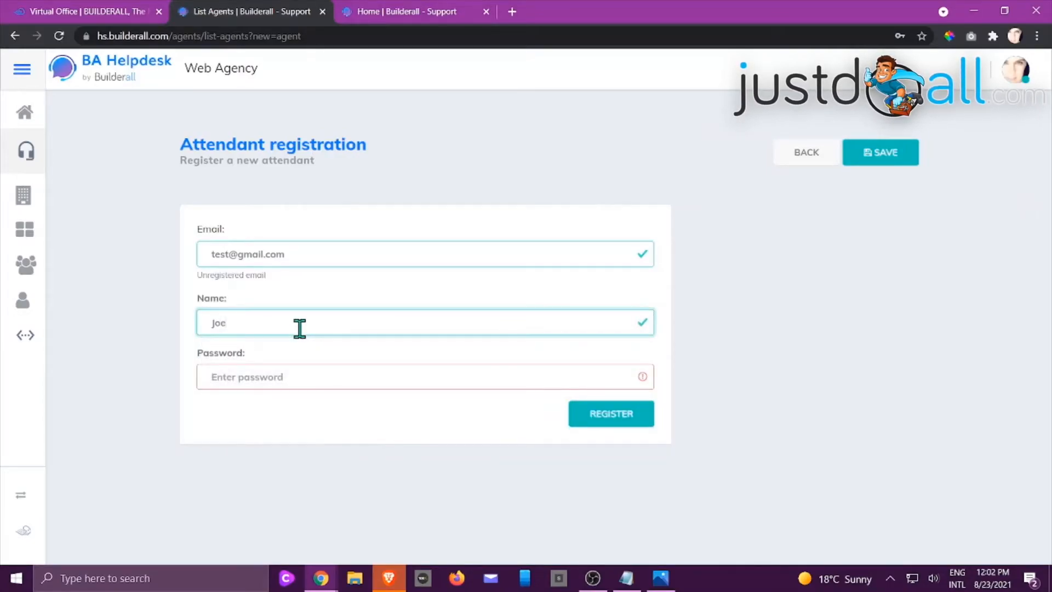
pyautogui.click(284, 377)
pyautogui.write('123456')
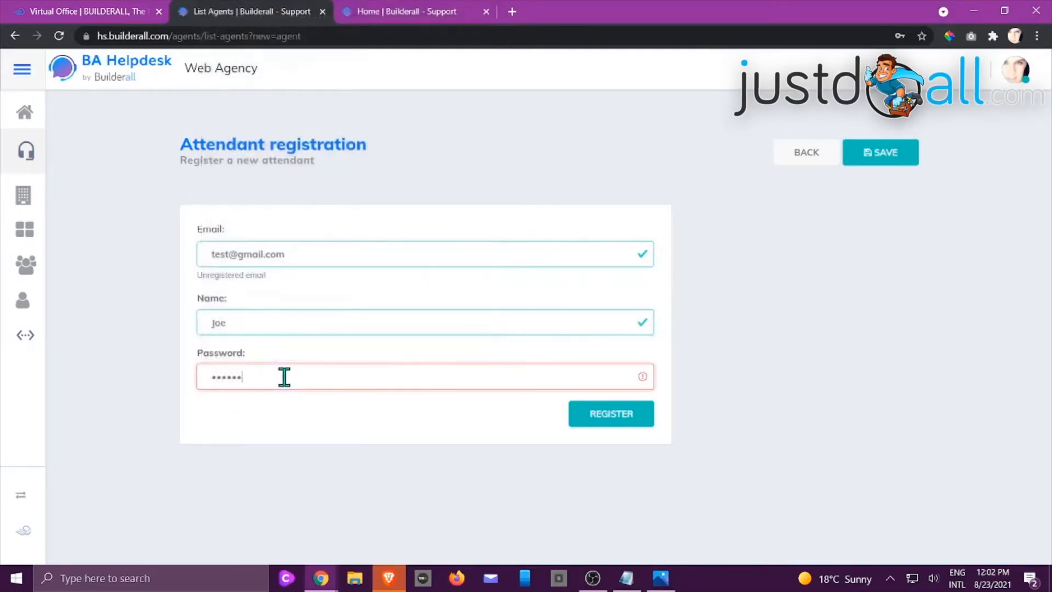
pyautogui.click(621, 422)
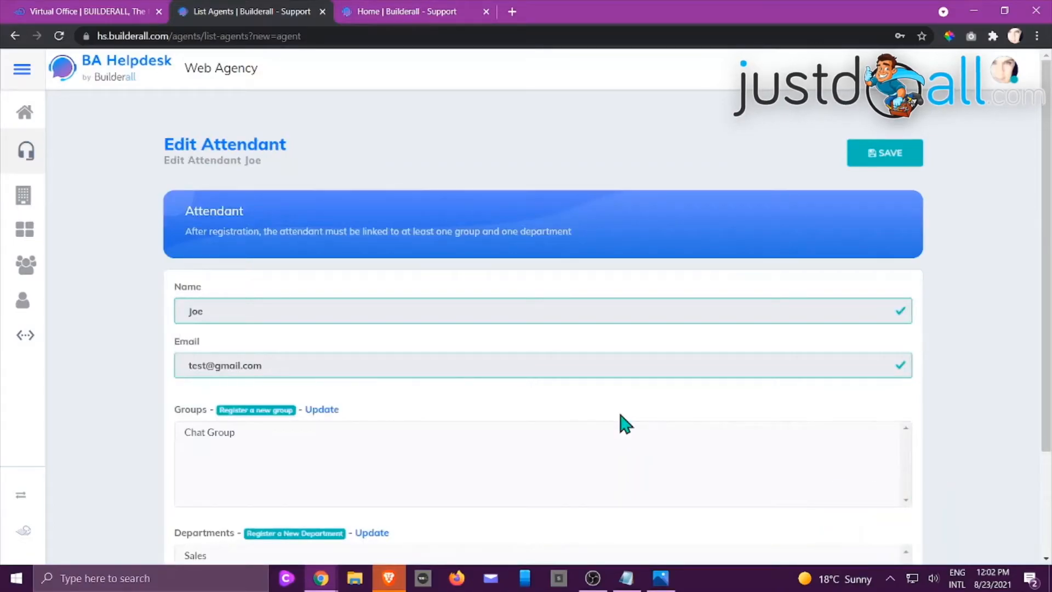
# Refresh the departments offered for the new attendant and save the attendant record
pyautogui.scroll(-2, 699, 378)
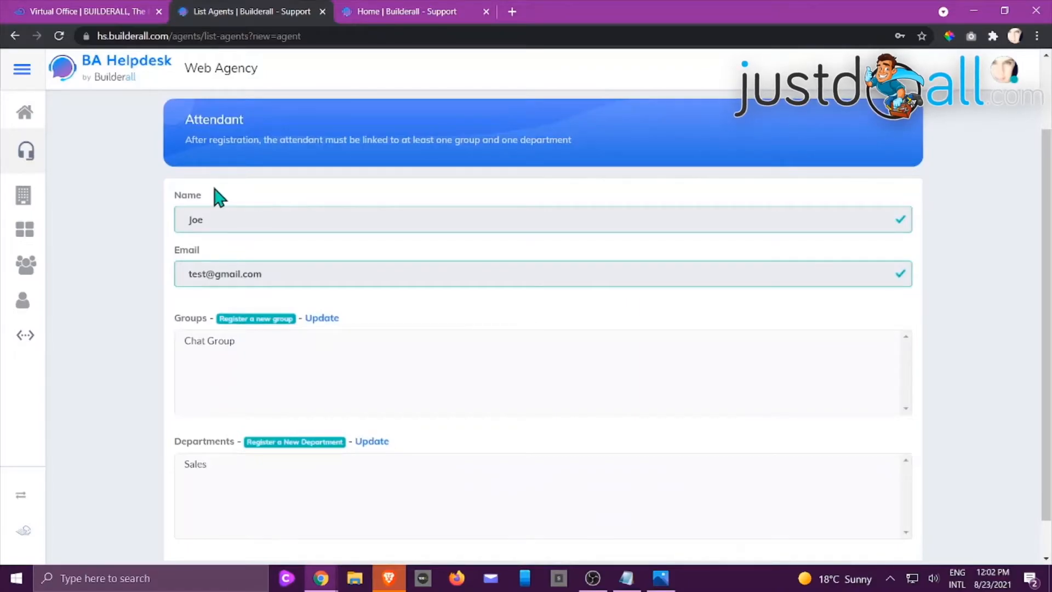
pyautogui.scroll(-1, 352, 460)
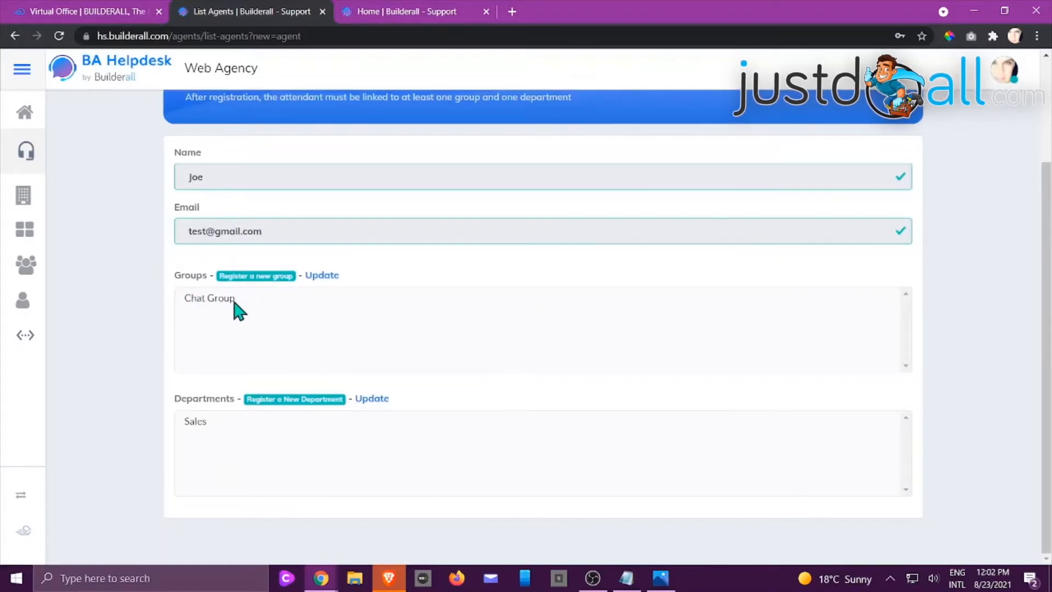
pyautogui.click(377, 400)
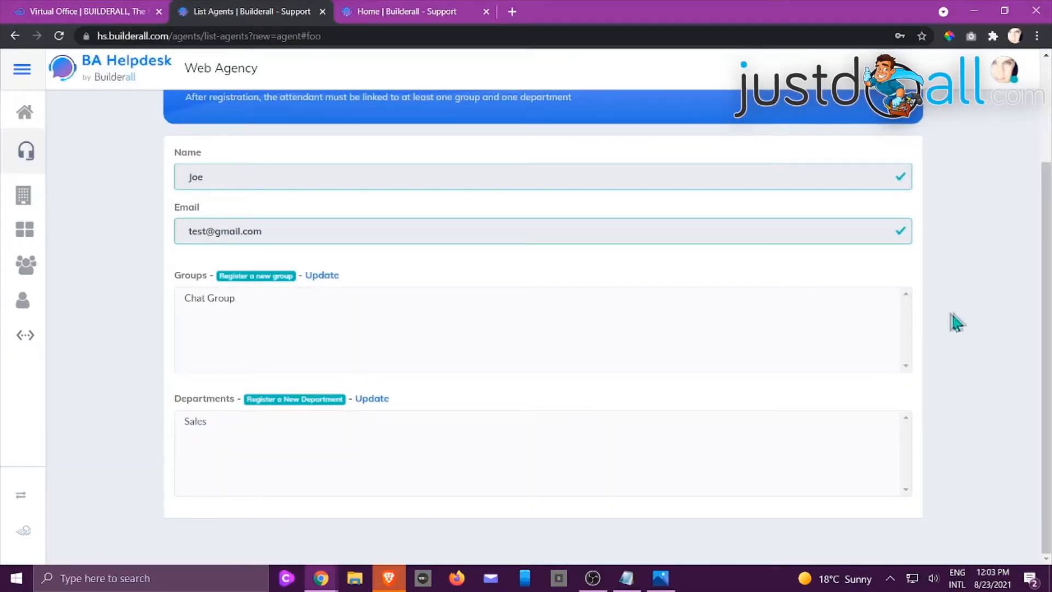
pyautogui.scroll(3, 981, 316)
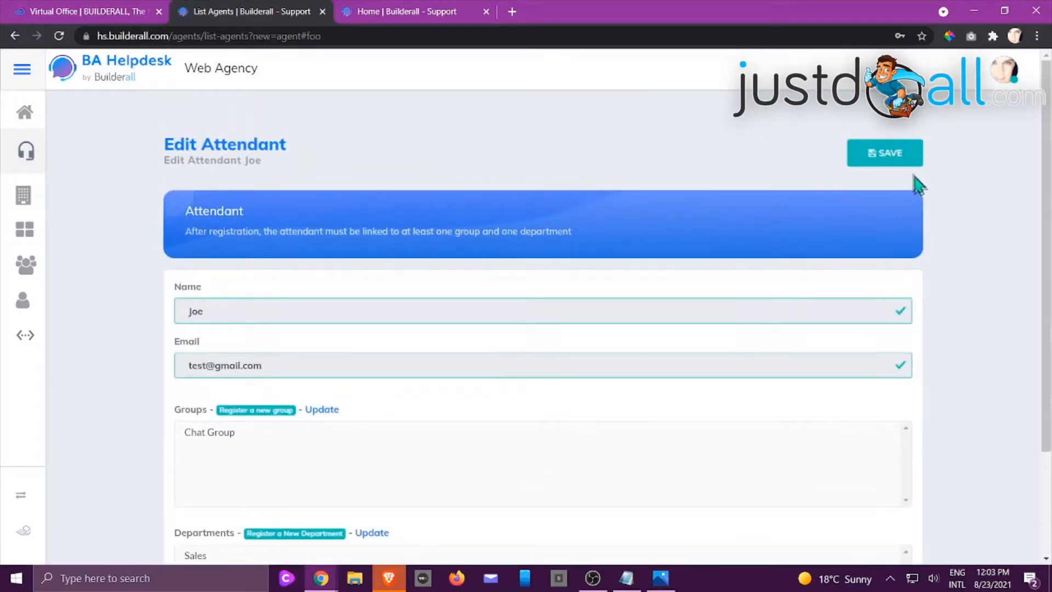
pyautogui.click(895, 164)
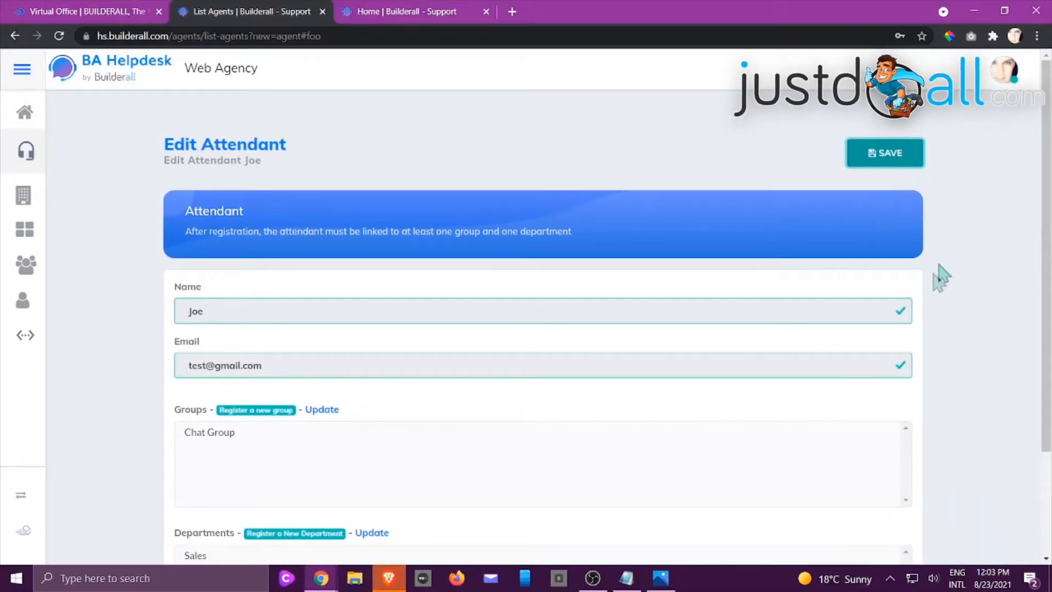
# Open the list of attendants from the Attendant Dashboard
pyautogui.click(23, 302)
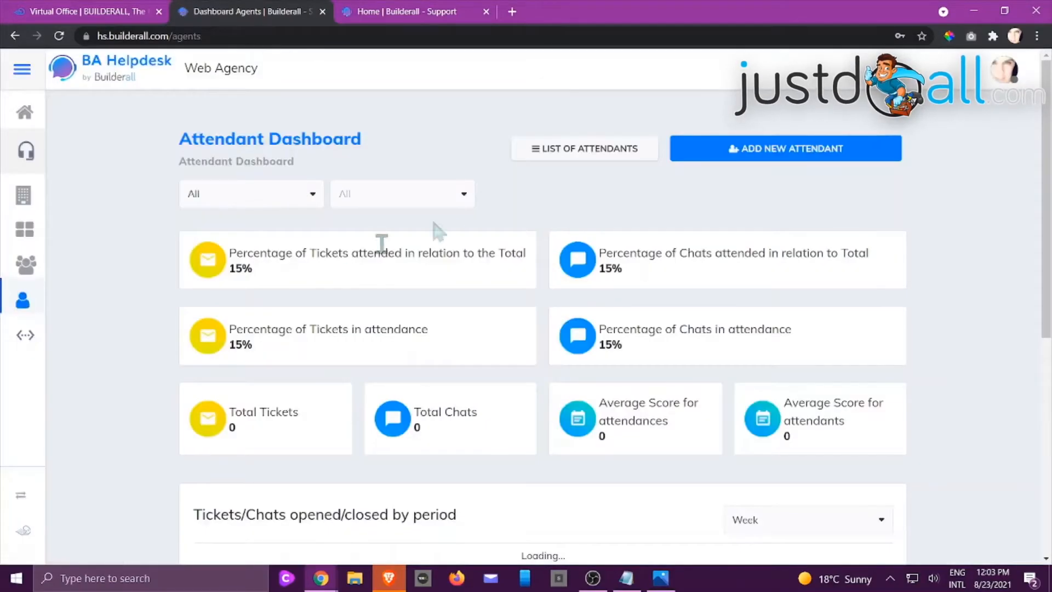
pyautogui.click(587, 147)
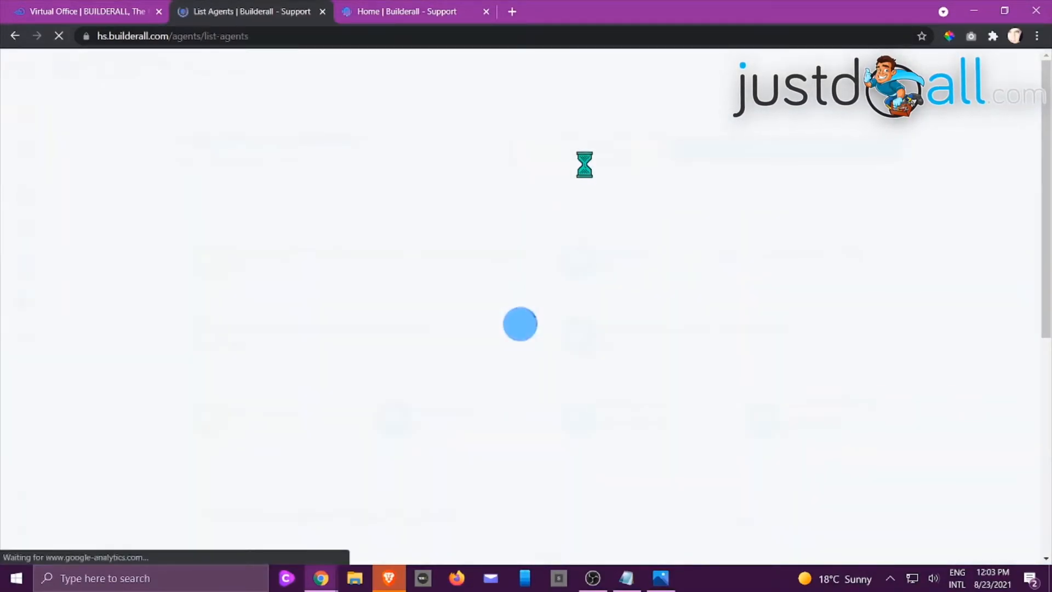
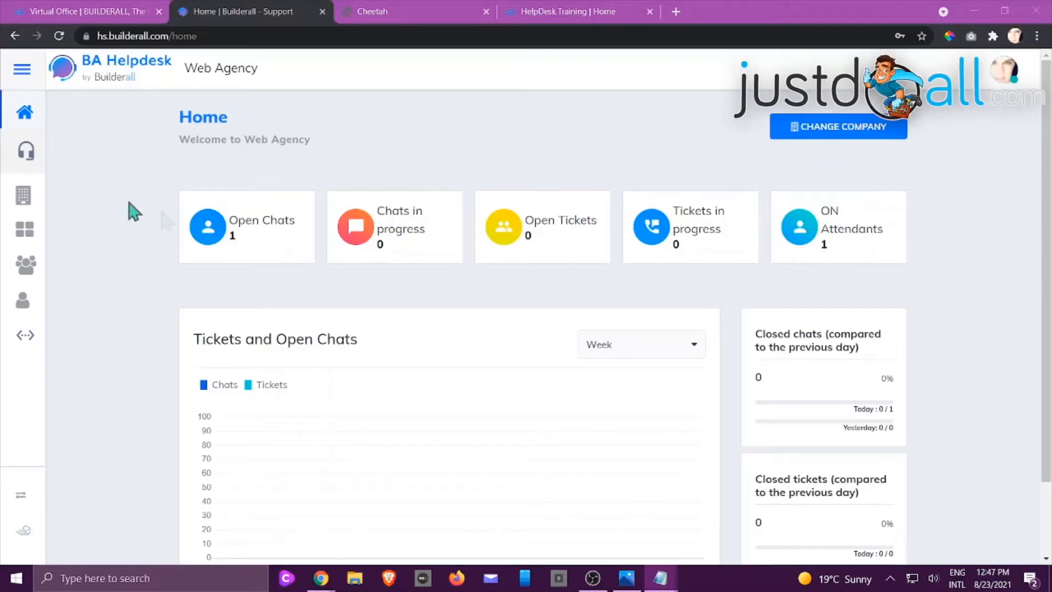
# Open the company integration settings and compare the released domains with the published HelpDesk Training site's address
pyautogui.click(25, 338)
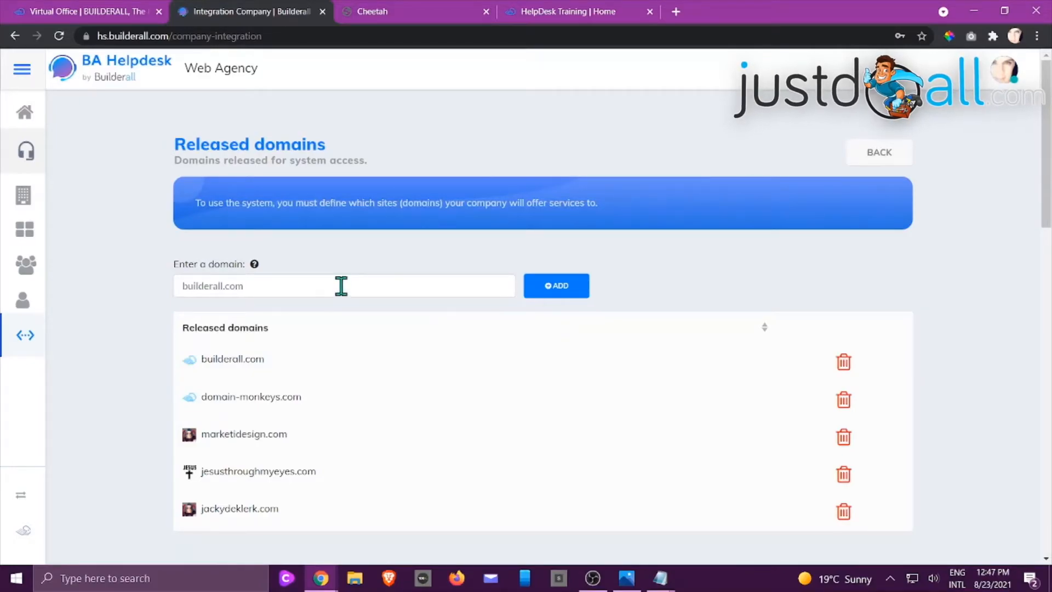
pyautogui.click(583, 22)
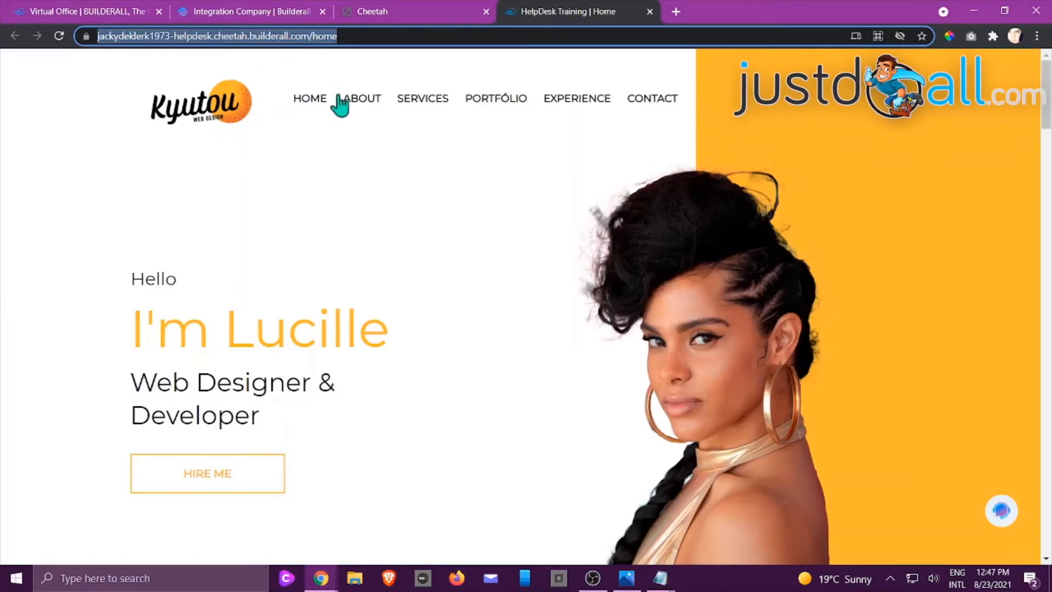
pyautogui.click(403, 14)
pyautogui.click(249, 17)
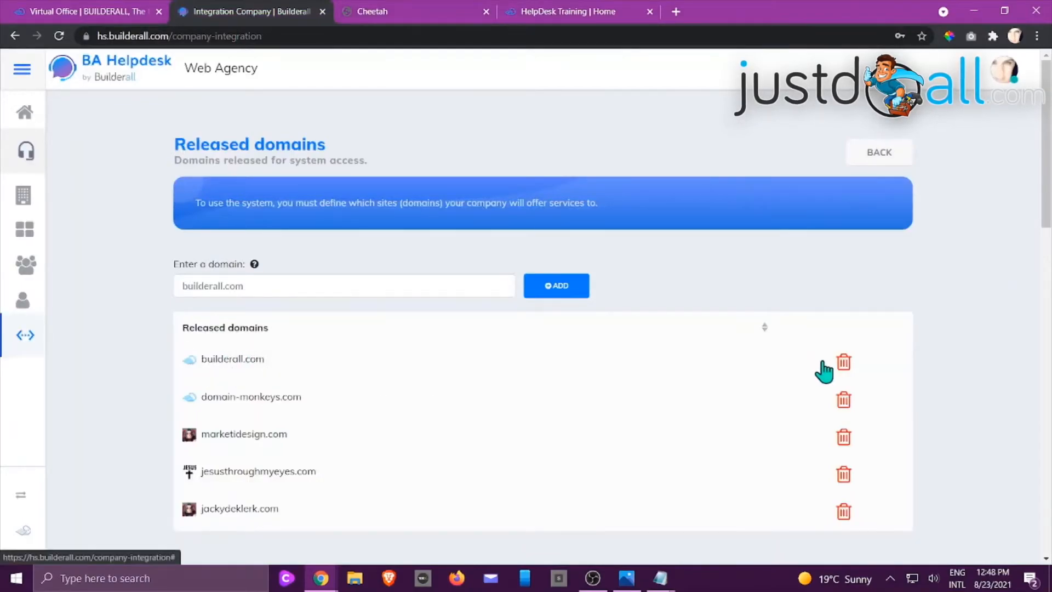
pyautogui.click(617, 16)
pyautogui.click(215, 43)
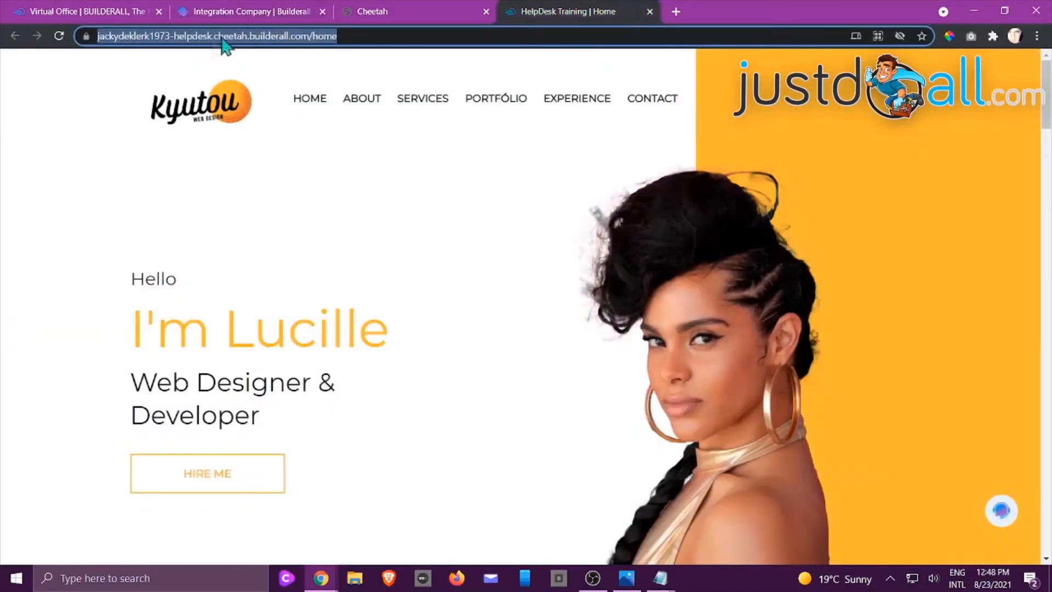
pyautogui.click(387, 7)
pyautogui.click(252, 13)
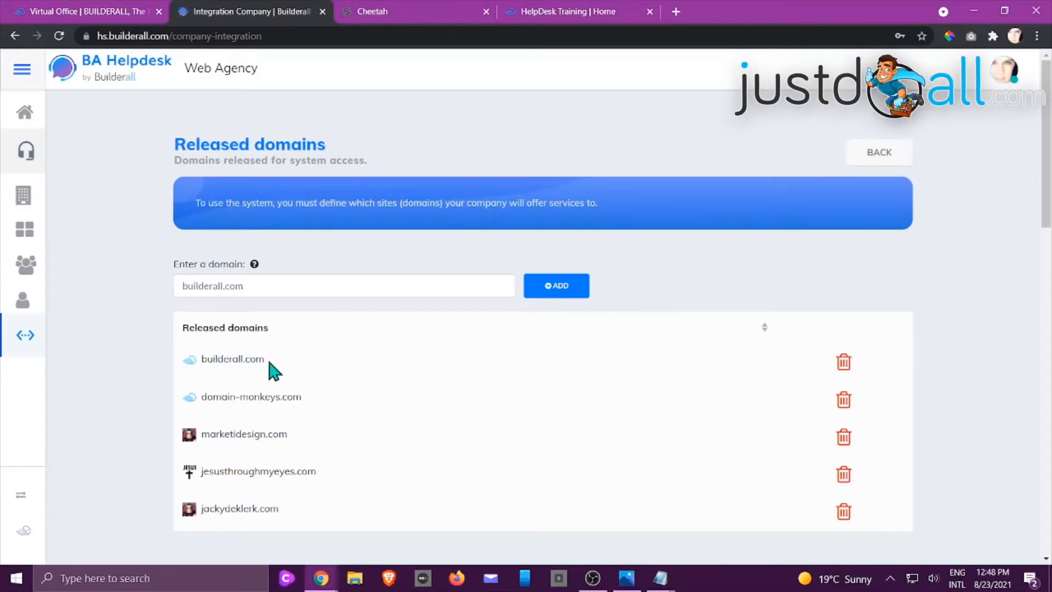
# Check the builderall.com entry among the released domains against the HelpDesk Training site in Cheetah and its published page
pyautogui.moveTo(203, 359); pyautogui.dragTo(277, 368)
pyautogui.click(291, 369)
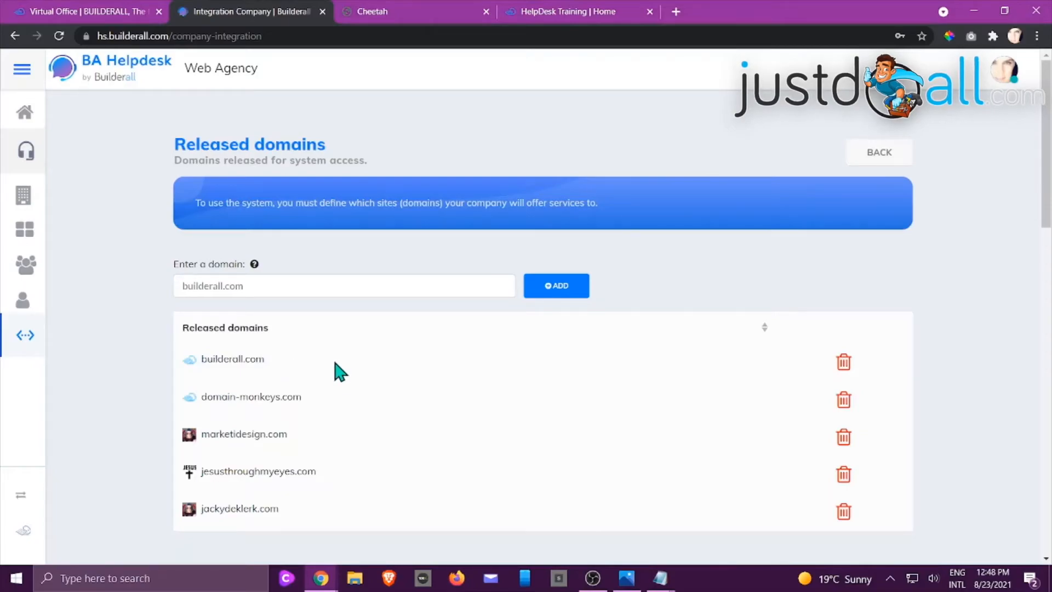
pyautogui.click(438, 13)
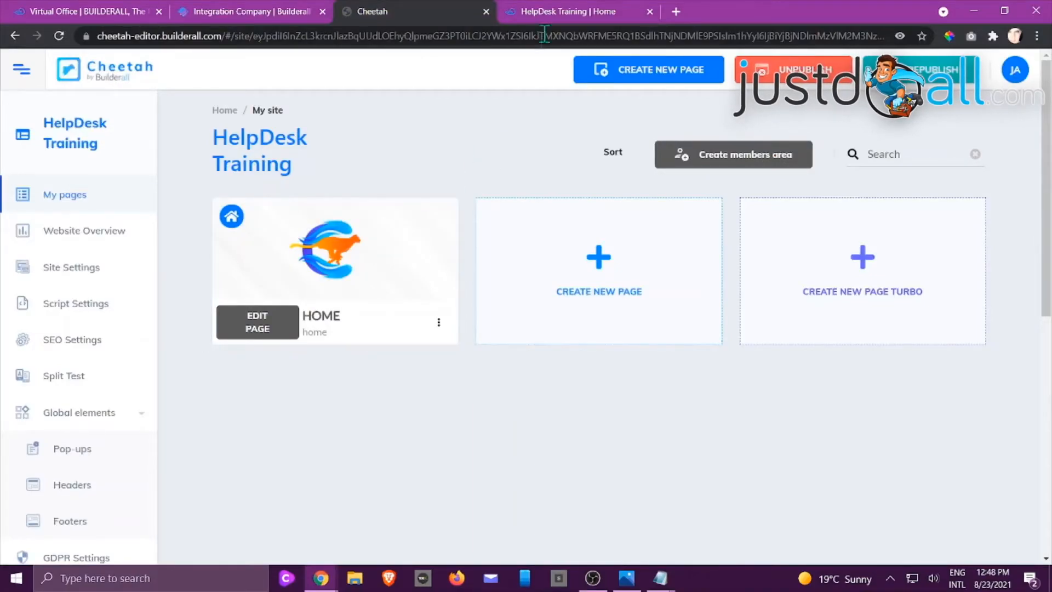
pyautogui.click(547, 13)
pyautogui.click(258, 8)
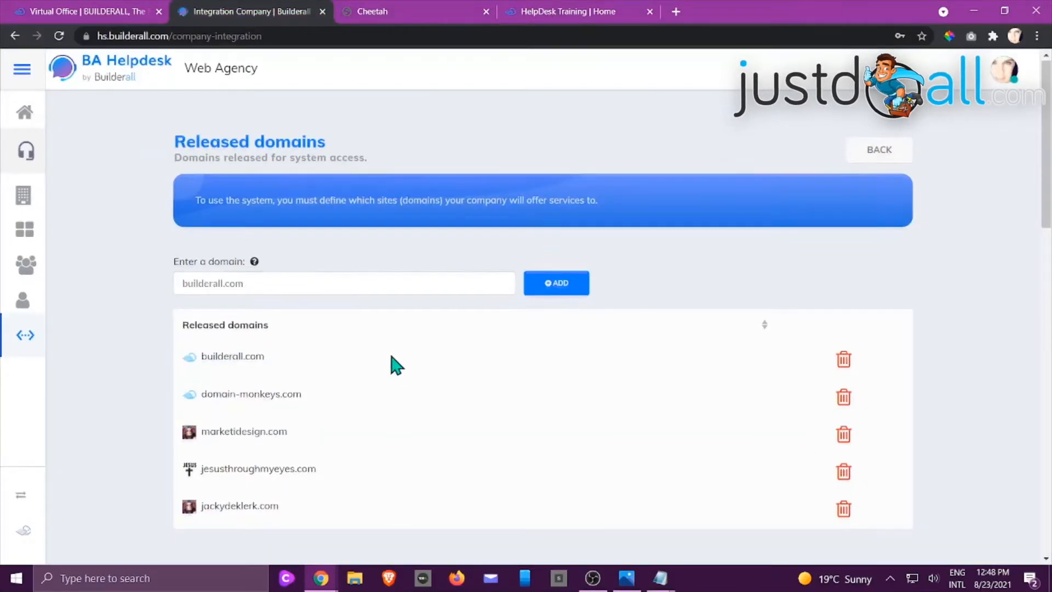
# Review the Module options under External Integration and copy the customer integration script
pyautogui.scroll(-3, 392, 364)
pyautogui.scroll(-5, 397, 365)
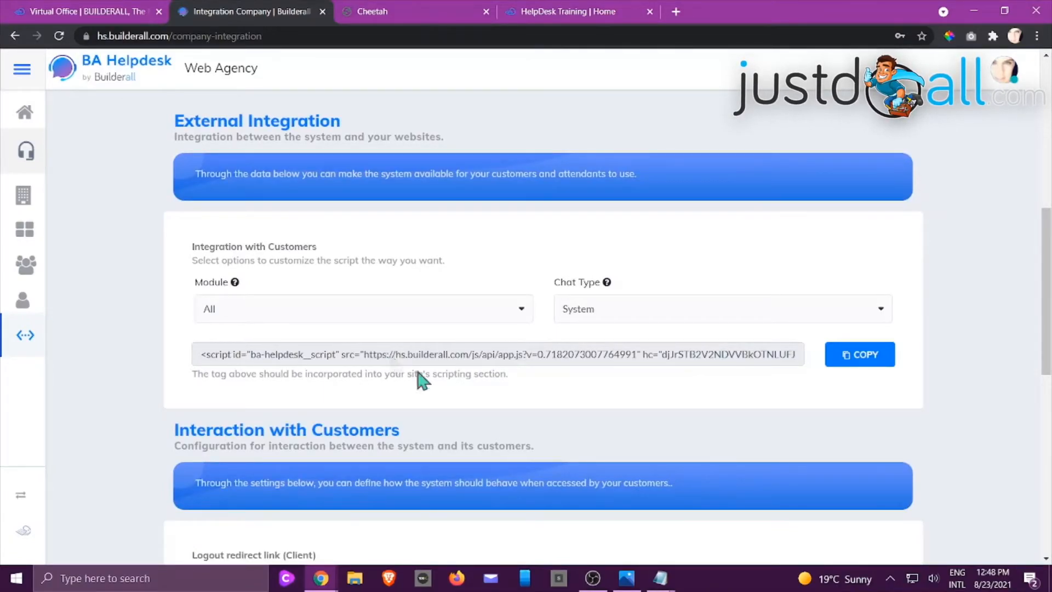
pyautogui.click(513, 314)
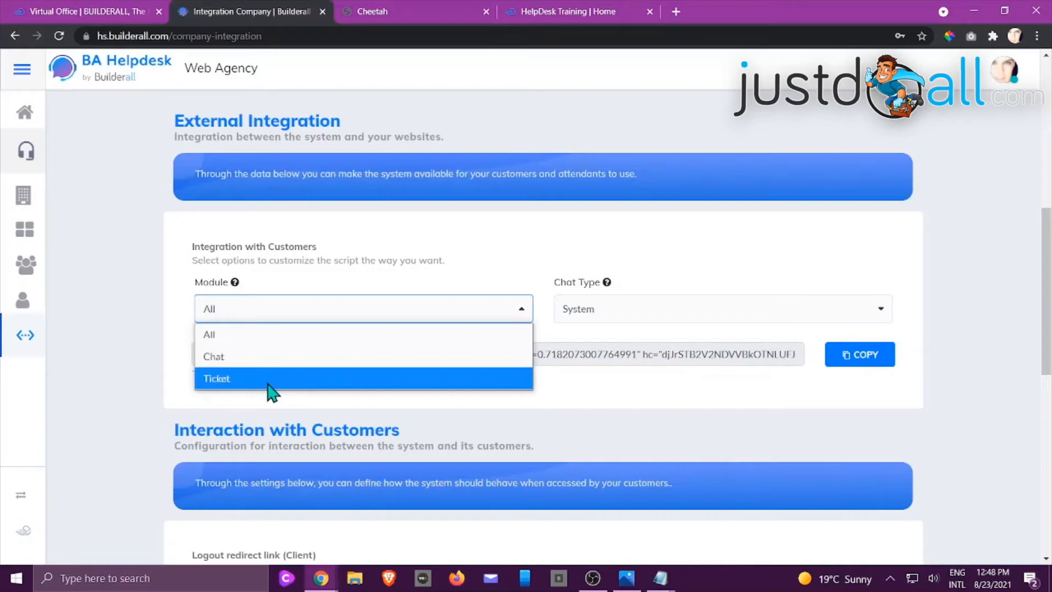
pyautogui.click(489, 245)
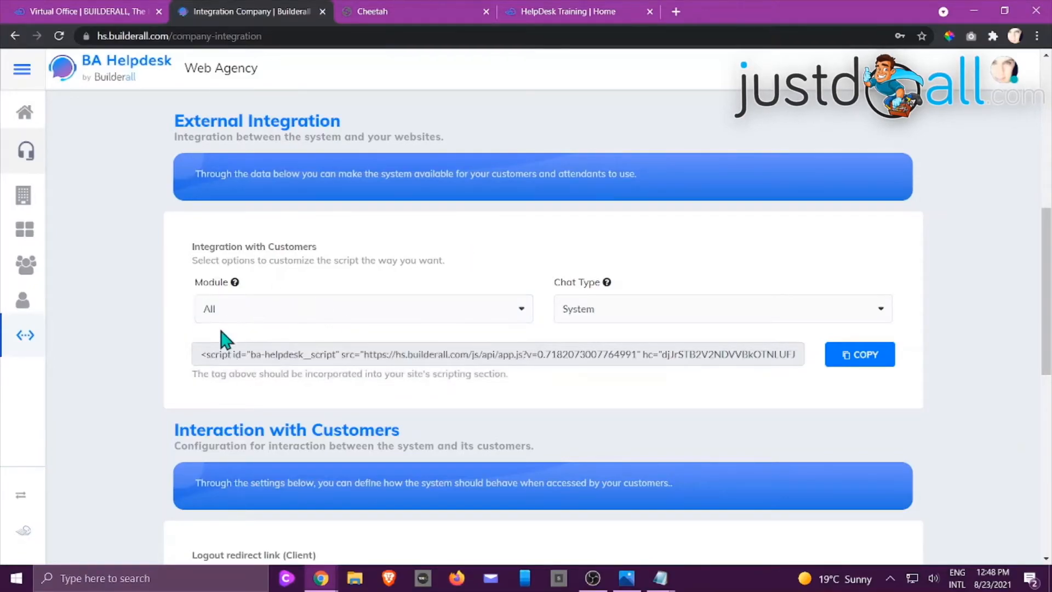
pyautogui.click(864, 357)
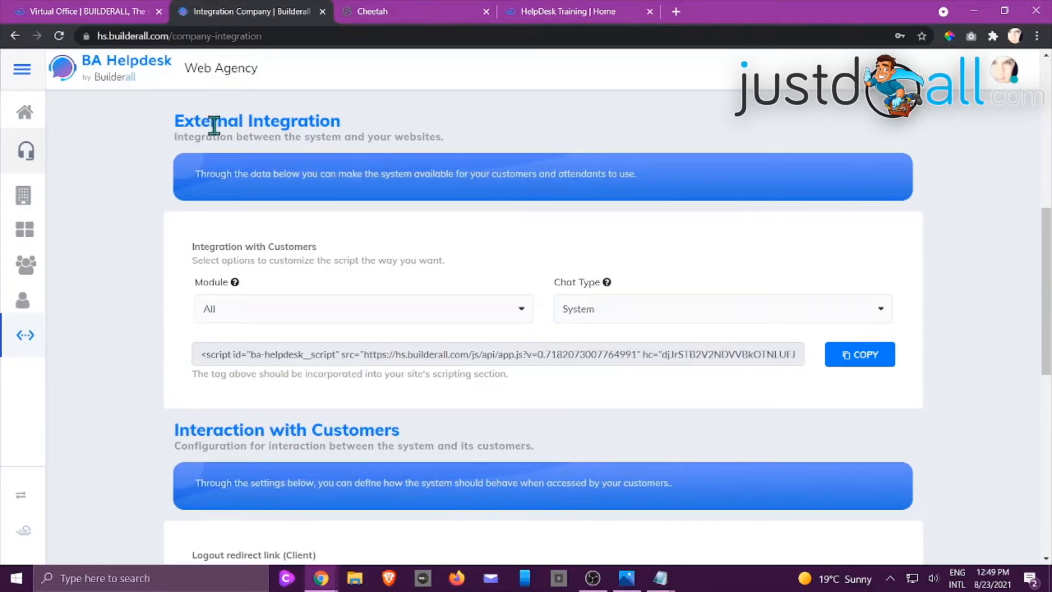
pyautogui.scroll(3, 230, 175)
pyautogui.scroll(-5, 267, 201)
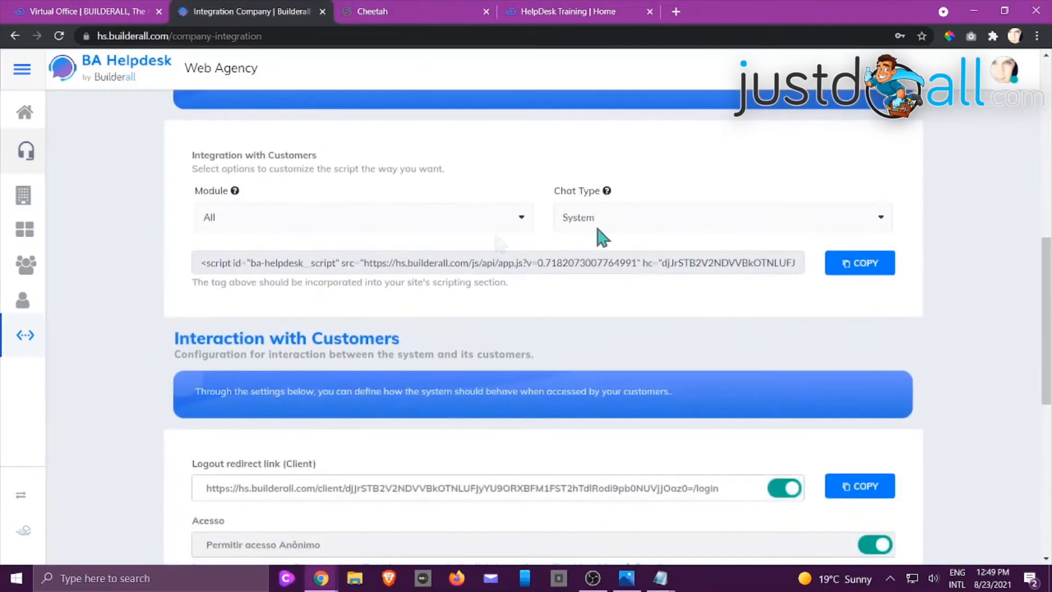
# Open the HelpDesk Training site's Script Settings in Cheetah and check the helpdesk script there and the published page
pyautogui.click(562, 13)
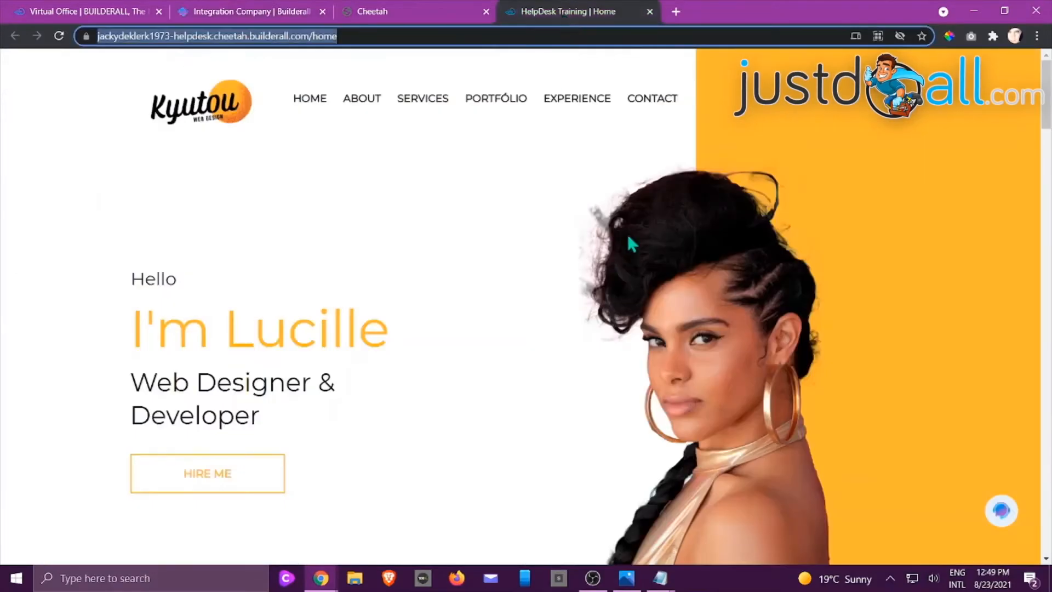
pyautogui.click(244, 13)
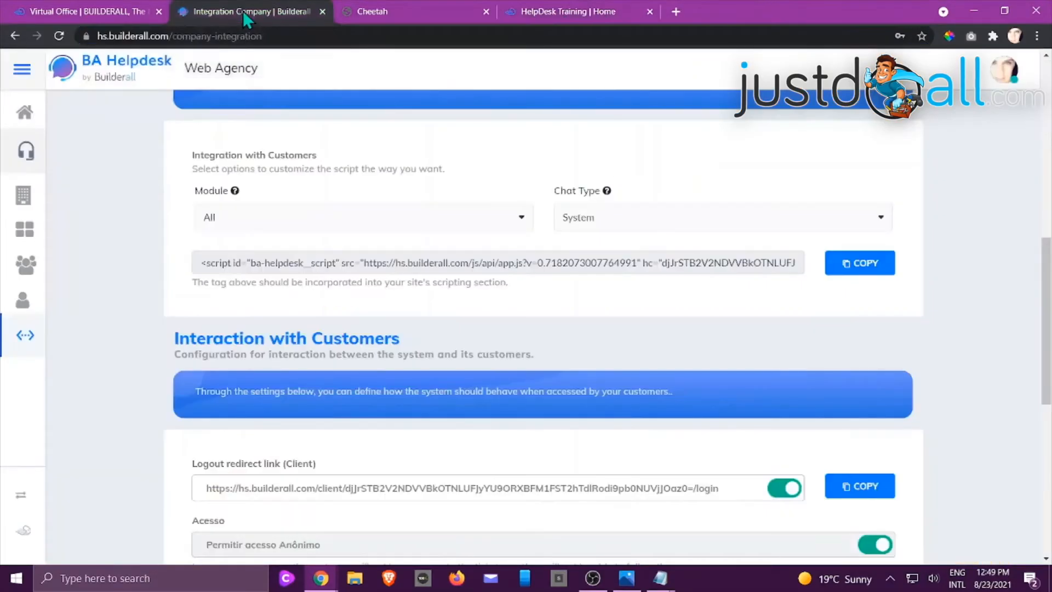
pyautogui.click(397, 13)
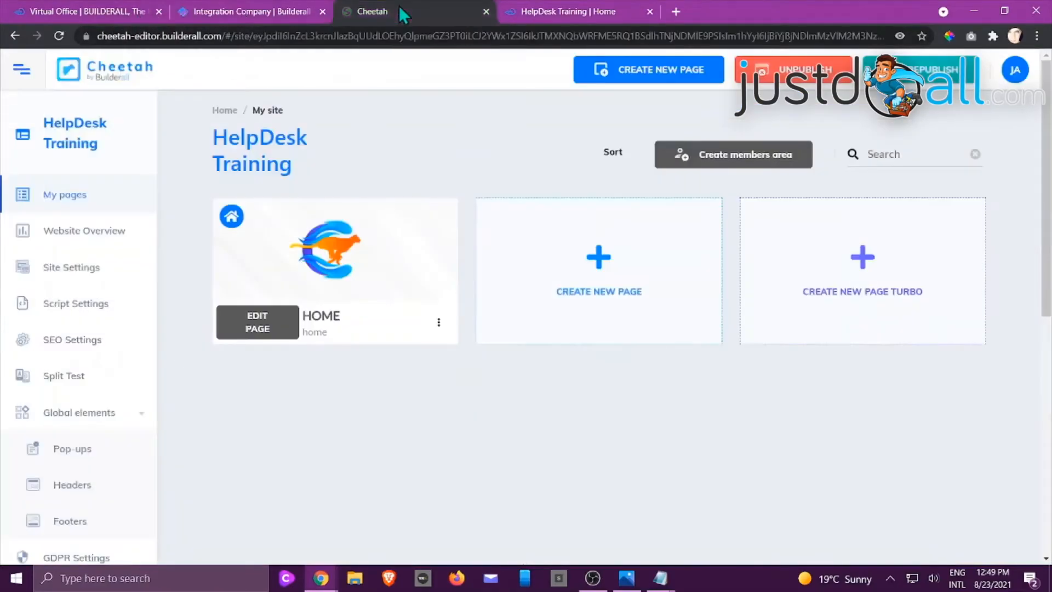
pyautogui.click(87, 303)
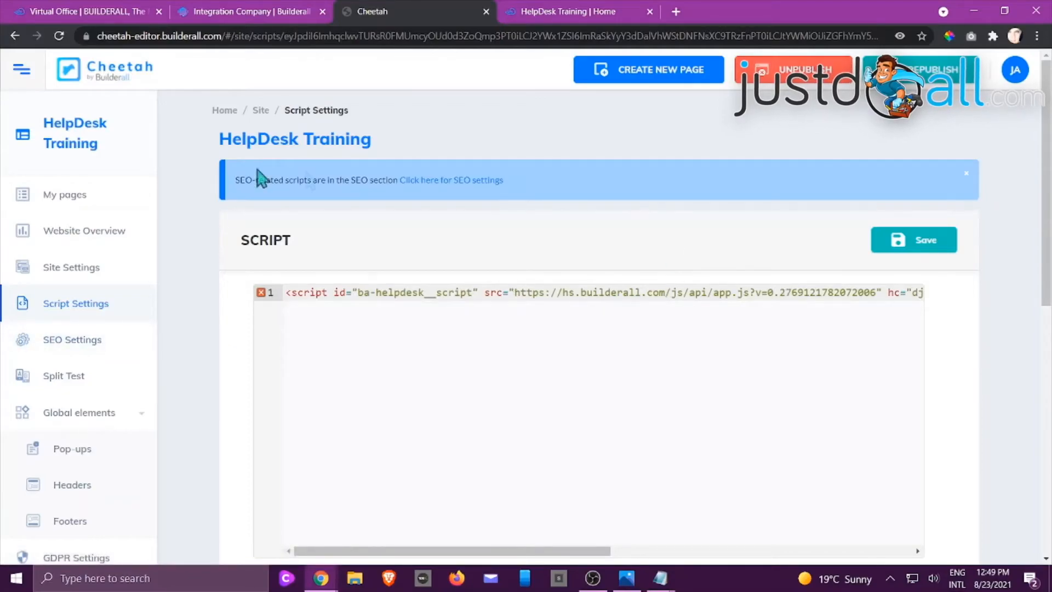
pyautogui.click(572, 12)
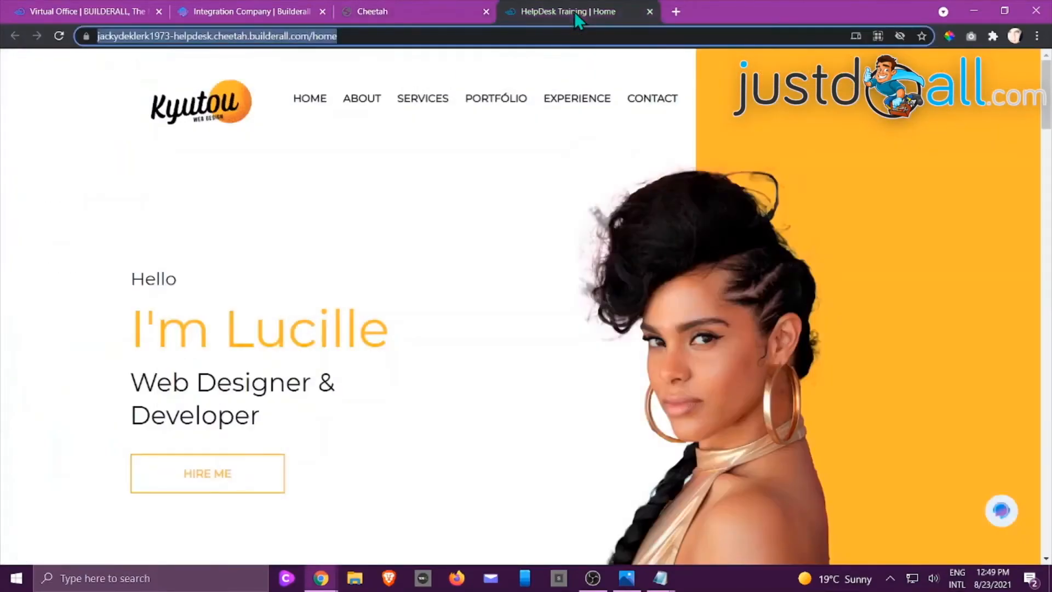
pyautogui.click(277, 16)
# Recheck the Module choices for customer integration, copy the script again and switch to Cheetah
pyautogui.scroll(-3, 537, 428)
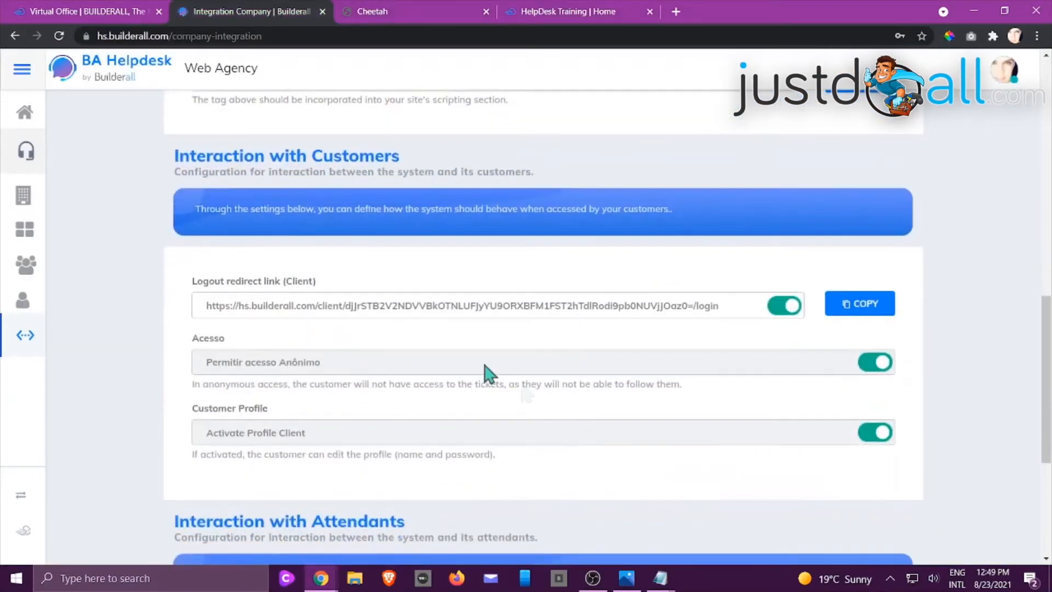
pyautogui.scroll(6, 384, 230)
pyautogui.click(386, 354)
pyautogui.click(514, 286)
pyautogui.click(876, 401)
pyautogui.click(389, 12)
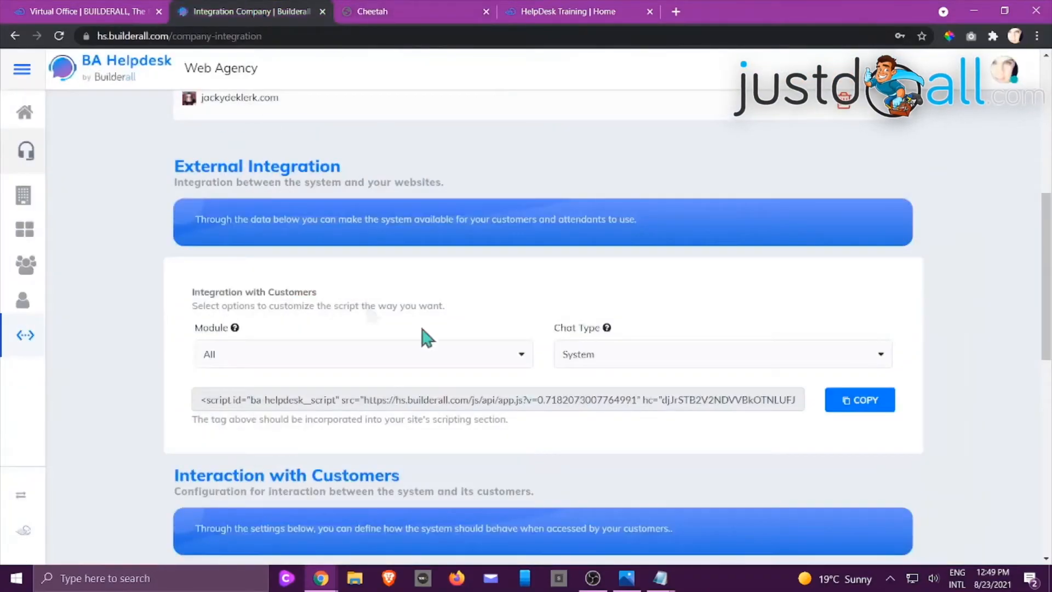
# Copy the client logout redirect link, view the customer login page in an incognito window and close it
pyautogui.scroll(-7, 575, 288)
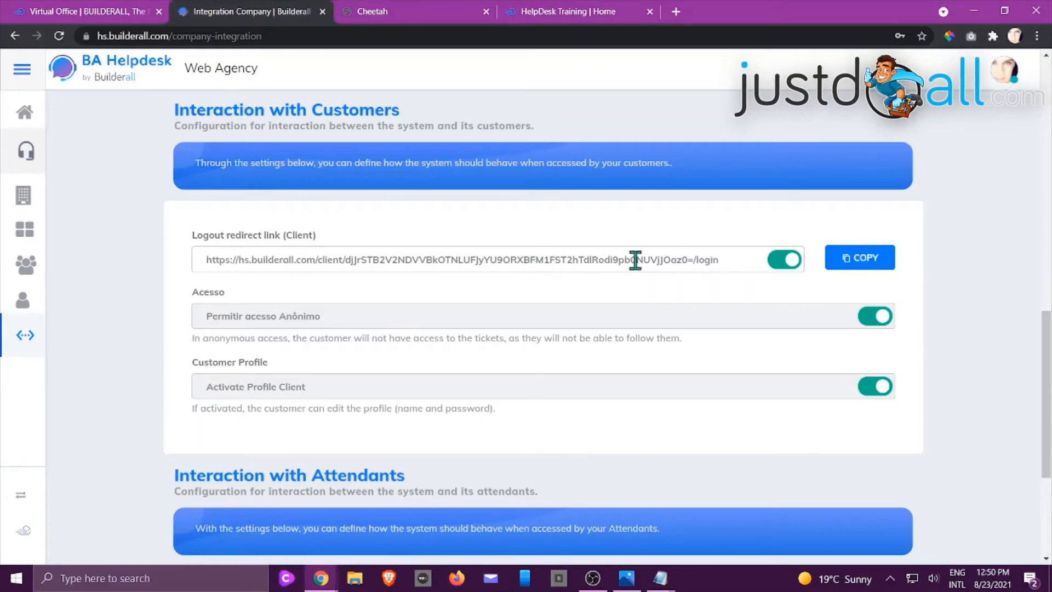
pyautogui.click(856, 261)
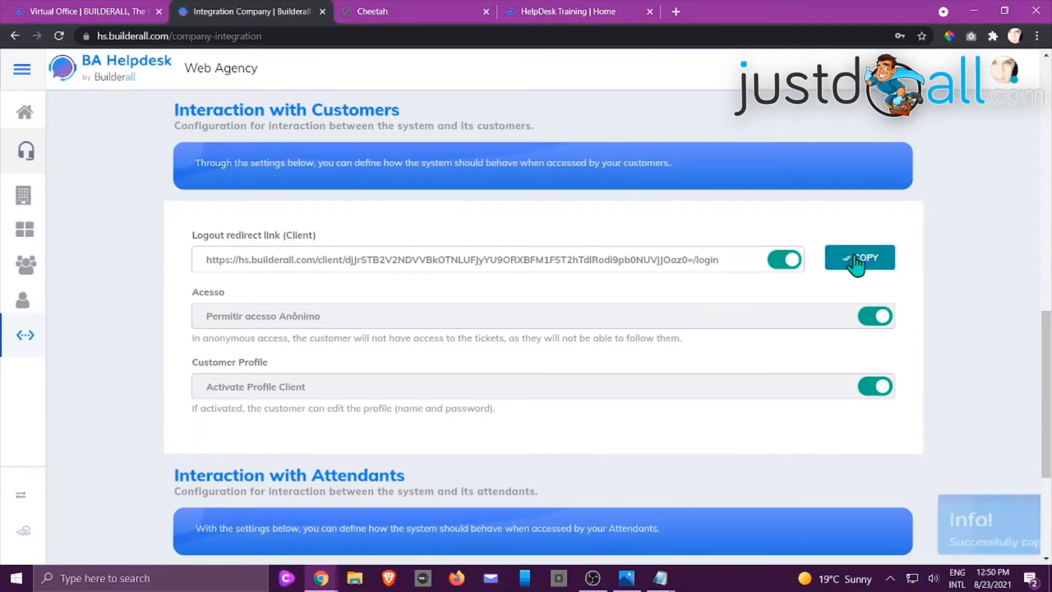
pyautogui.click(1036, 36)
pyautogui.click(926, 88)
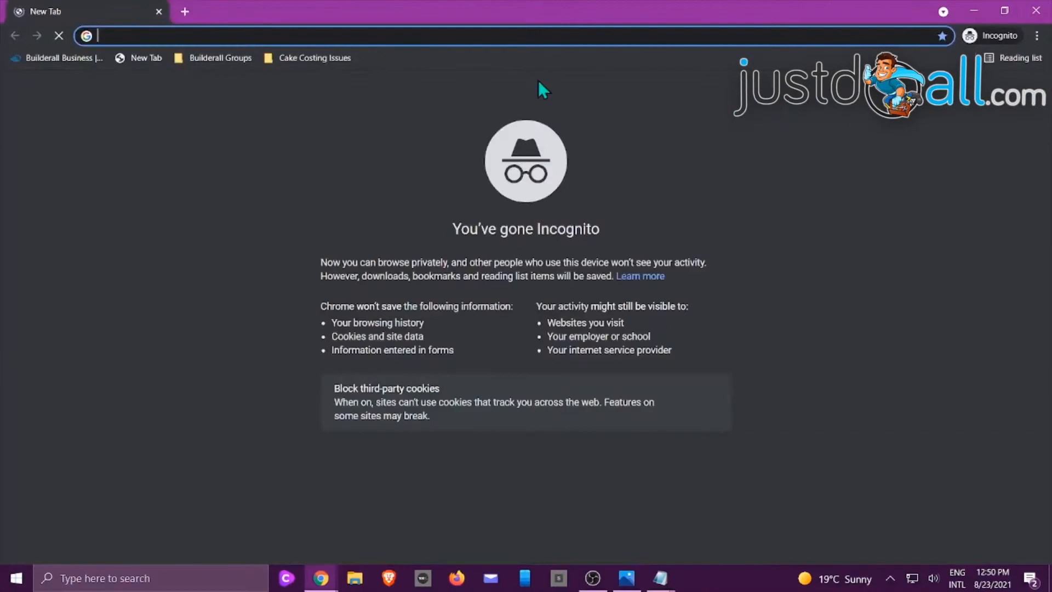
pyautogui.rightClick(435, 35)
pyautogui.click(455, 143)
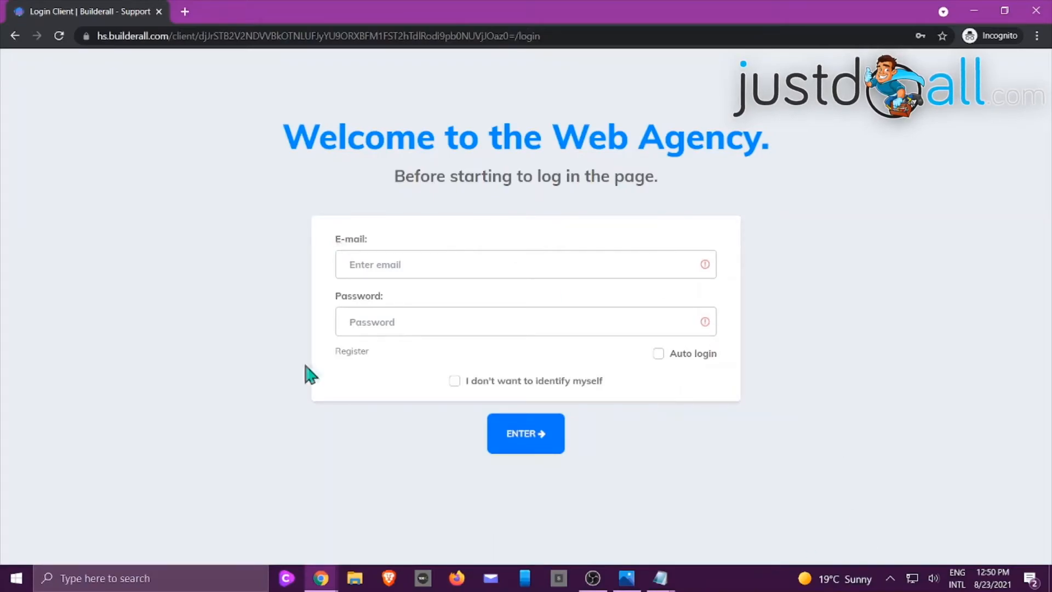
pyautogui.click(159, 11)
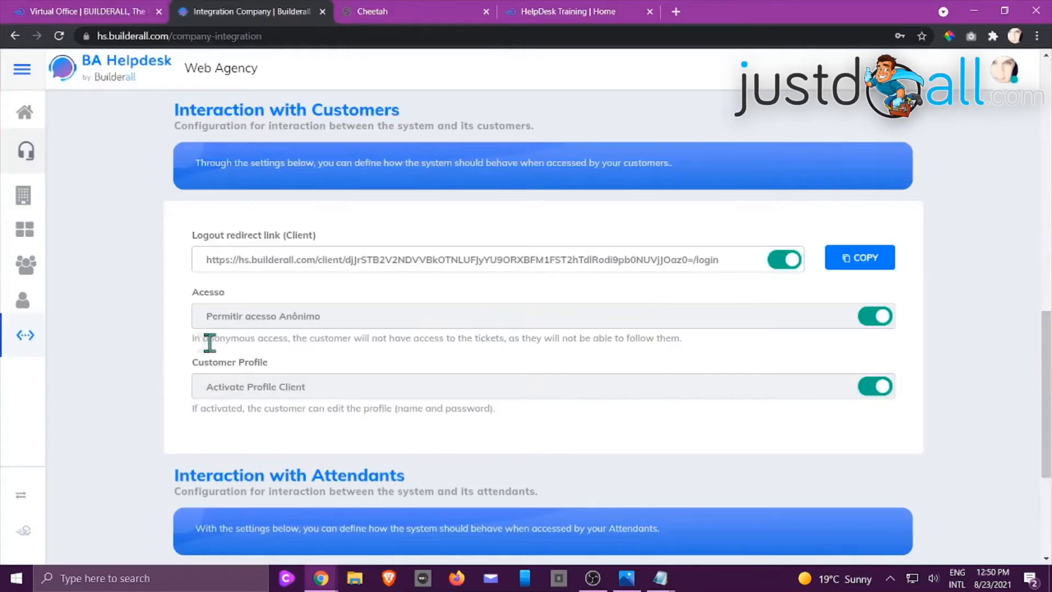
# Read the note on ticket access for anonymous customers under Interaction with Customers
pyautogui.moveTo(362, 338); pyautogui.dragTo(700, 347)
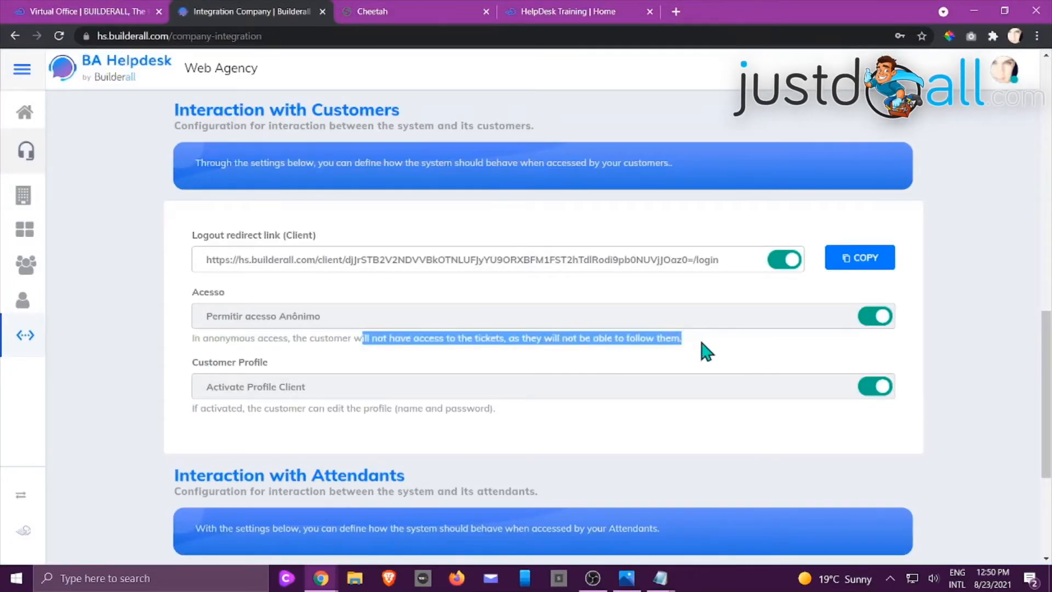
pyautogui.click(706, 351)
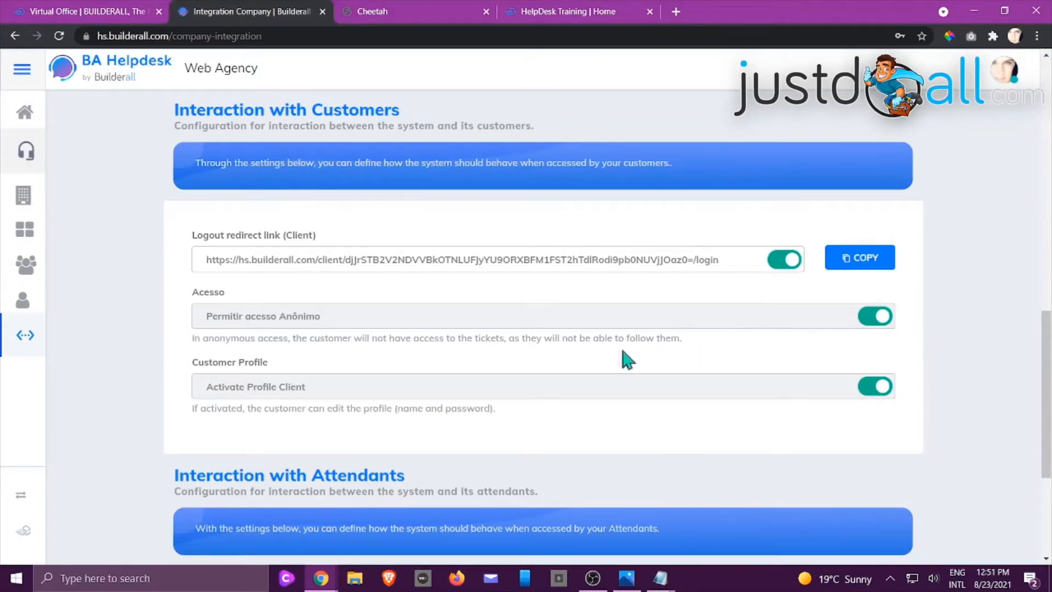
pyautogui.moveTo(419, 338); pyautogui.dragTo(500, 339)
pyautogui.click(742, 341)
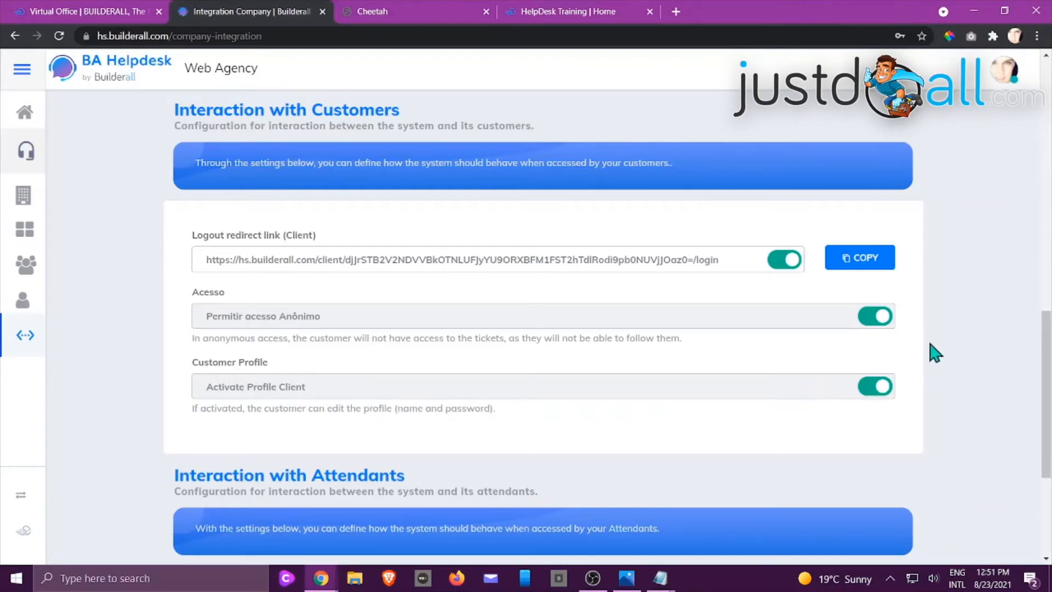
# Review the Attendant Access link and Attendant Profile setting, with a look at the published site in between
pyautogui.scroll(-4, 966, 340)
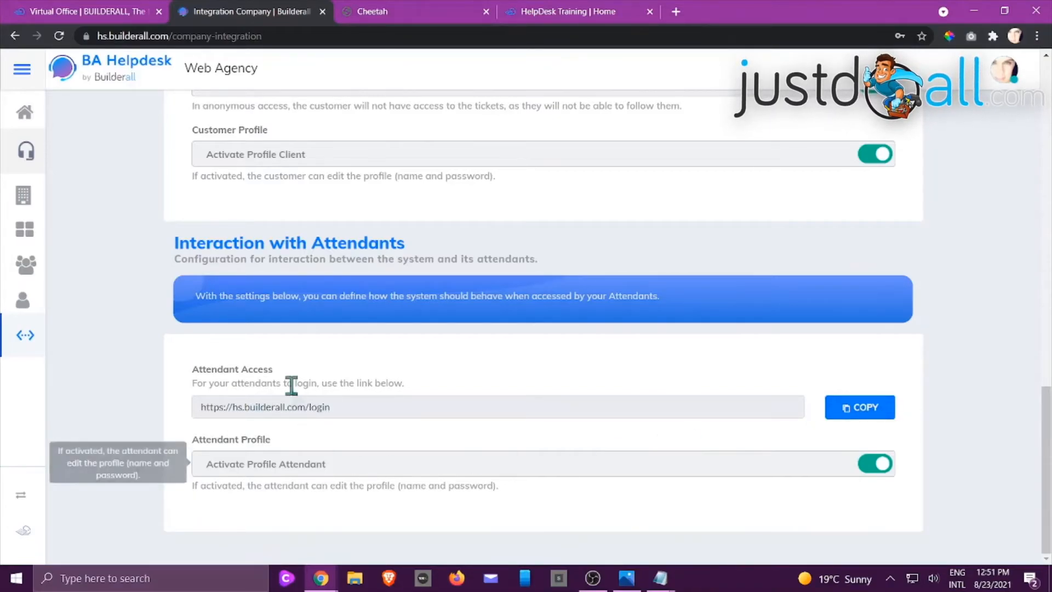
pyautogui.click(546, 7)
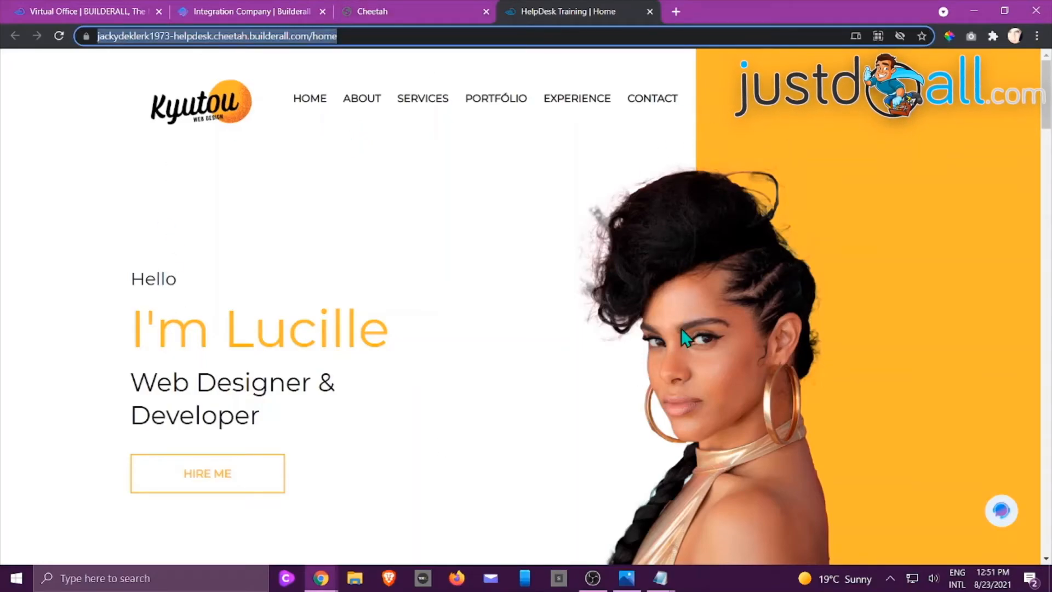
pyautogui.click(403, 7)
pyautogui.click(251, 11)
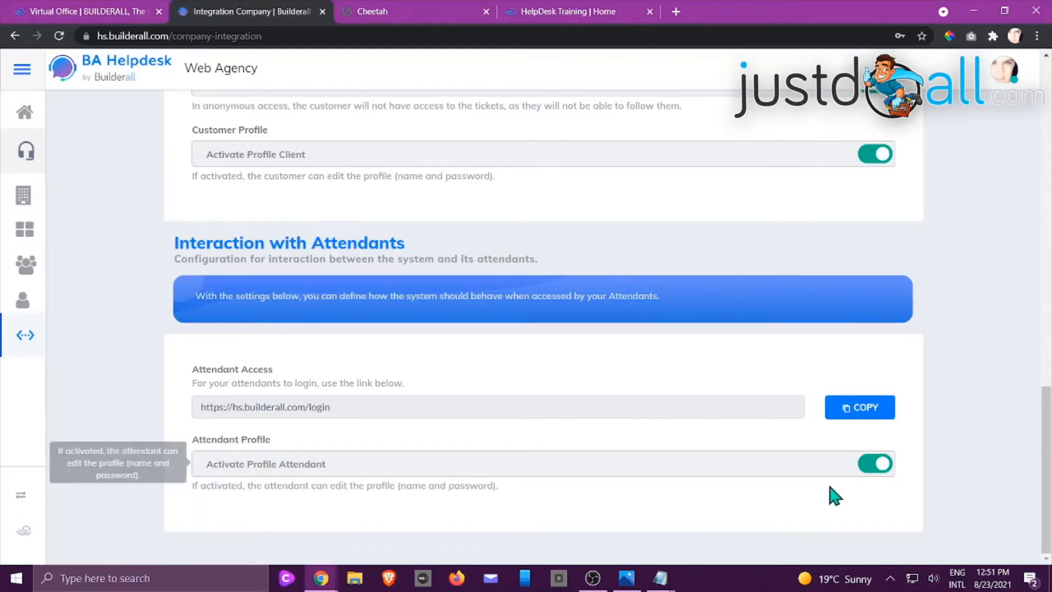
# Look back over the integration settings up to the released domains and switch to the published HelpDesk Training site
pyautogui.scroll(1, 959, 433)
pyautogui.scroll(10, 959, 433)
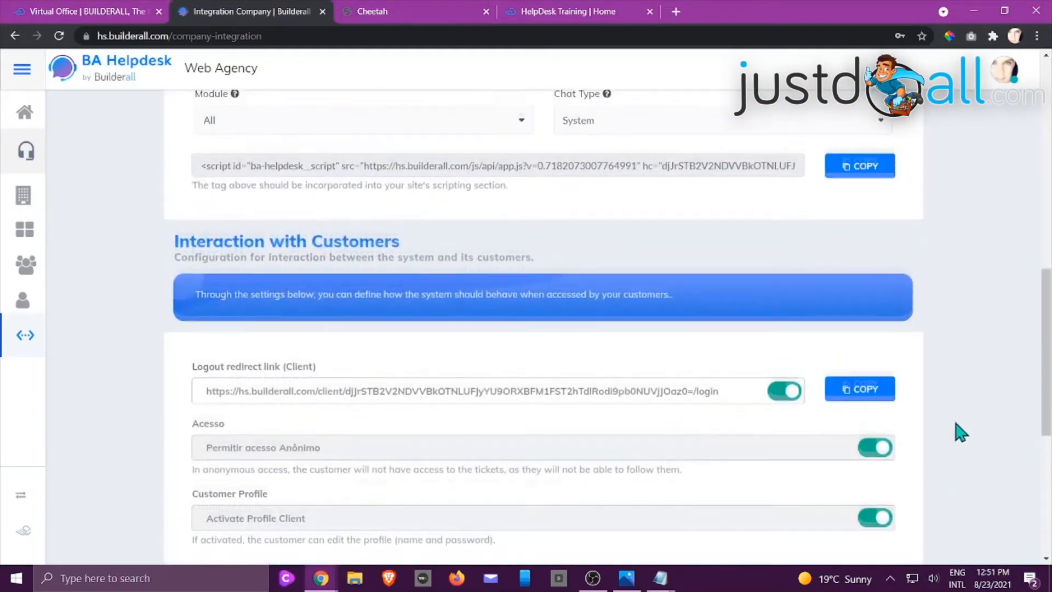
pyautogui.scroll(8, 967, 443)
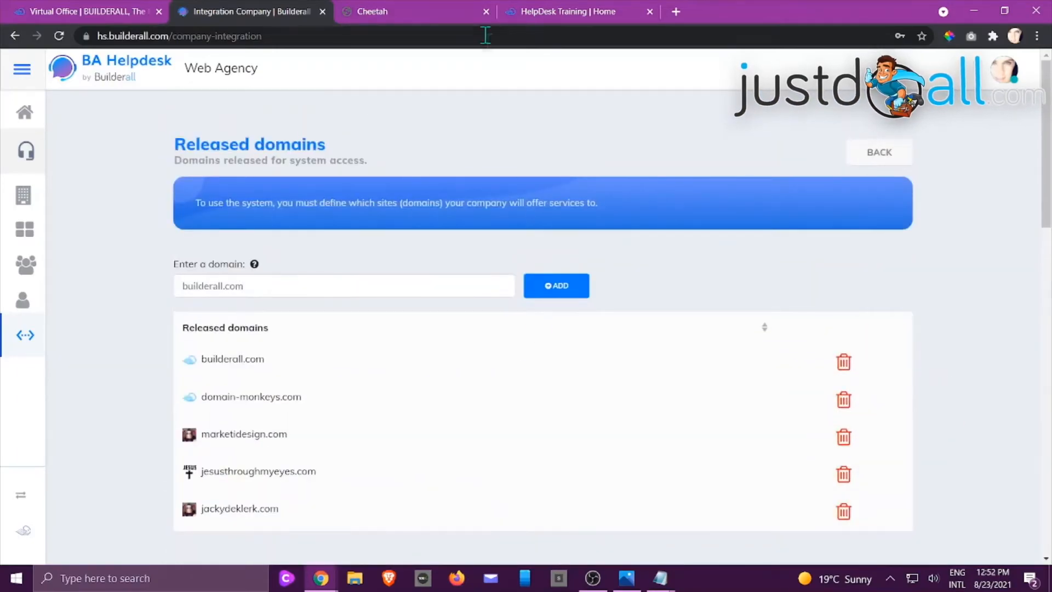
pyautogui.click(546, 11)
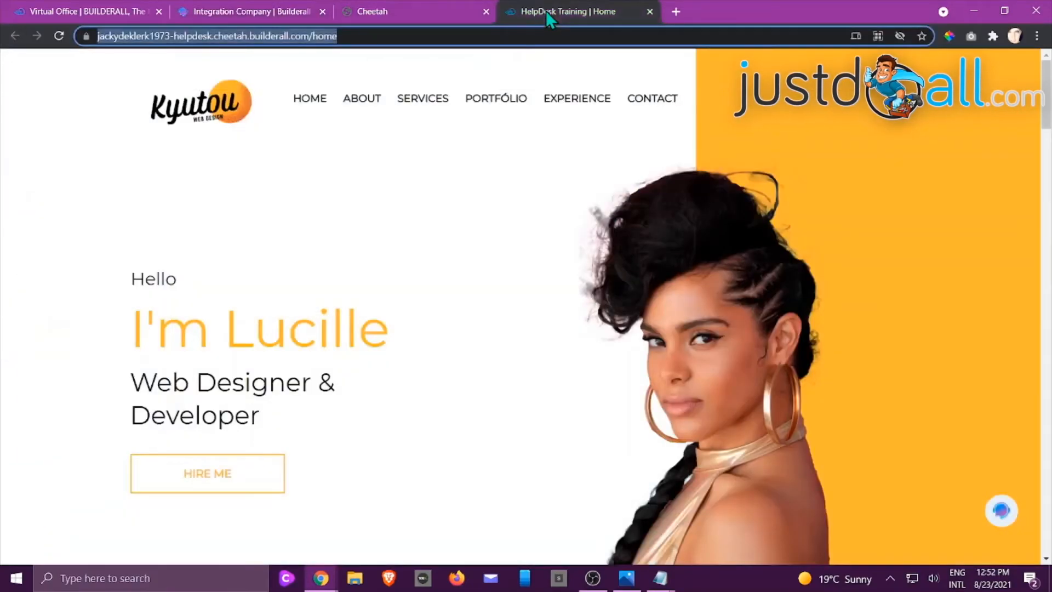
pyautogui.click(516, 267)
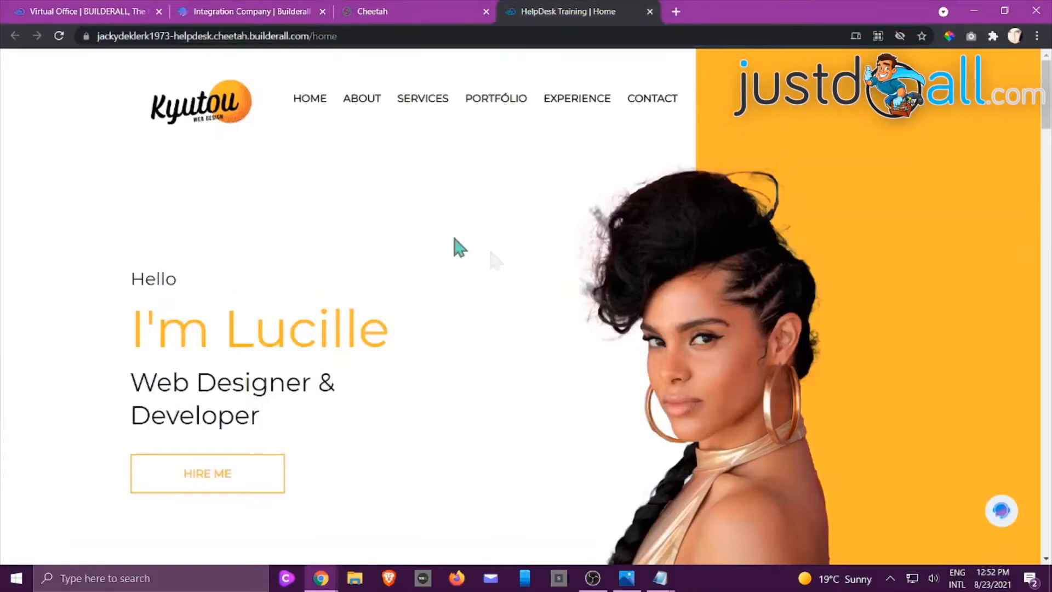
# Copy the published HelpDesk Training site's address, close its tab and open the site in an incognito window
pyautogui.click(995, 519)
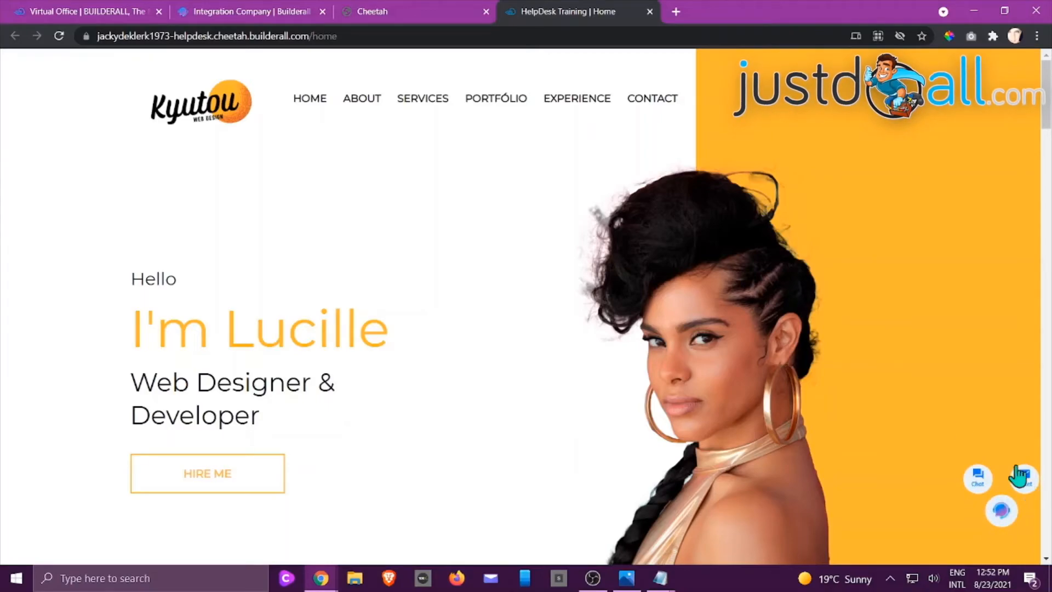
pyautogui.click(354, 37)
pyautogui.rightClick(354, 37)
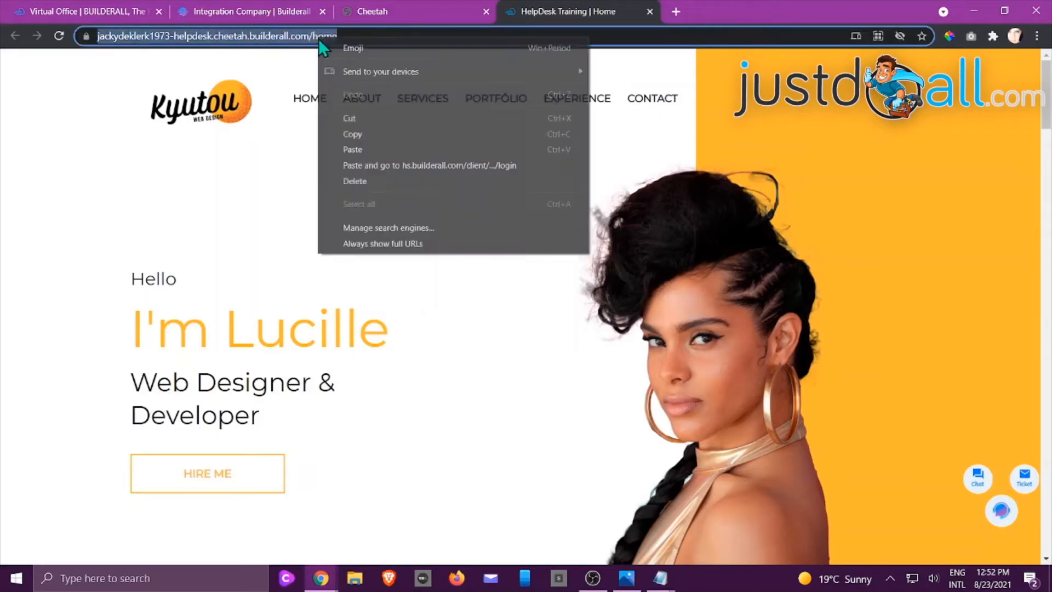
pyautogui.click(361, 134)
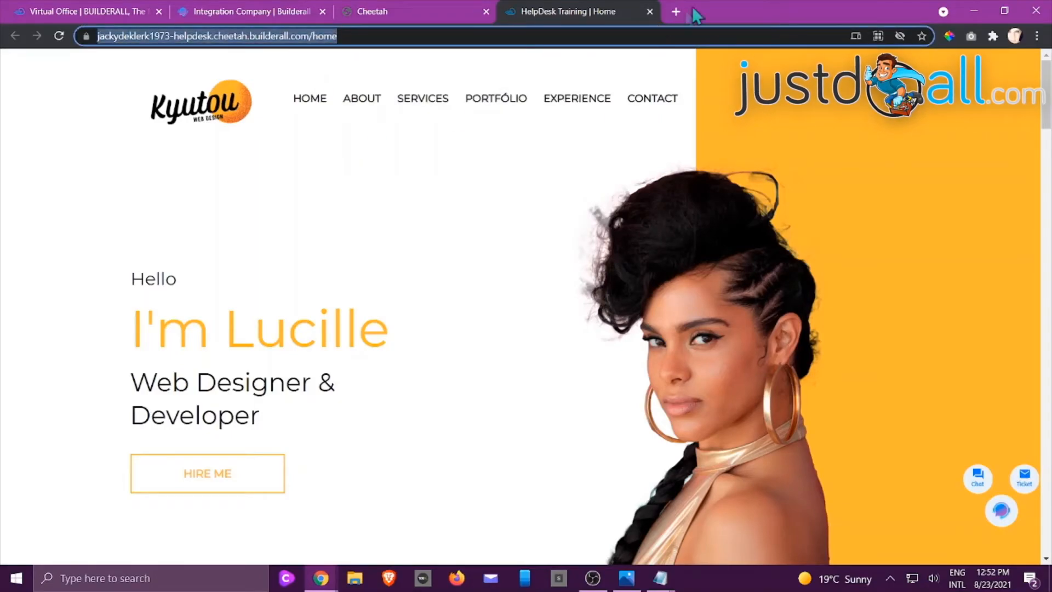
pyautogui.click(649, 11)
pyautogui.click(1036, 36)
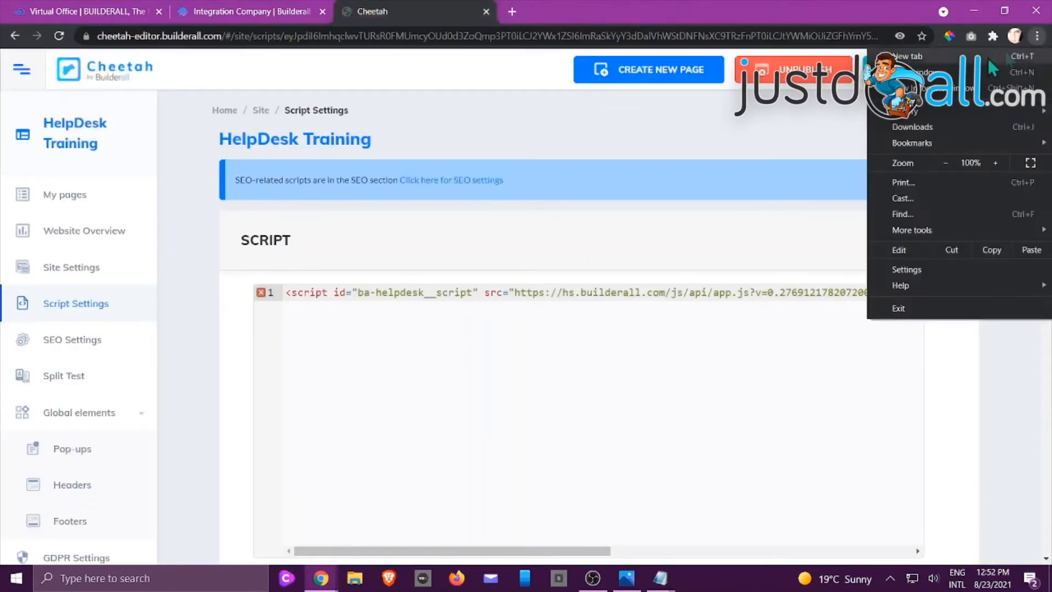
pyautogui.click(931, 91)
pyautogui.rightClick(344, 37)
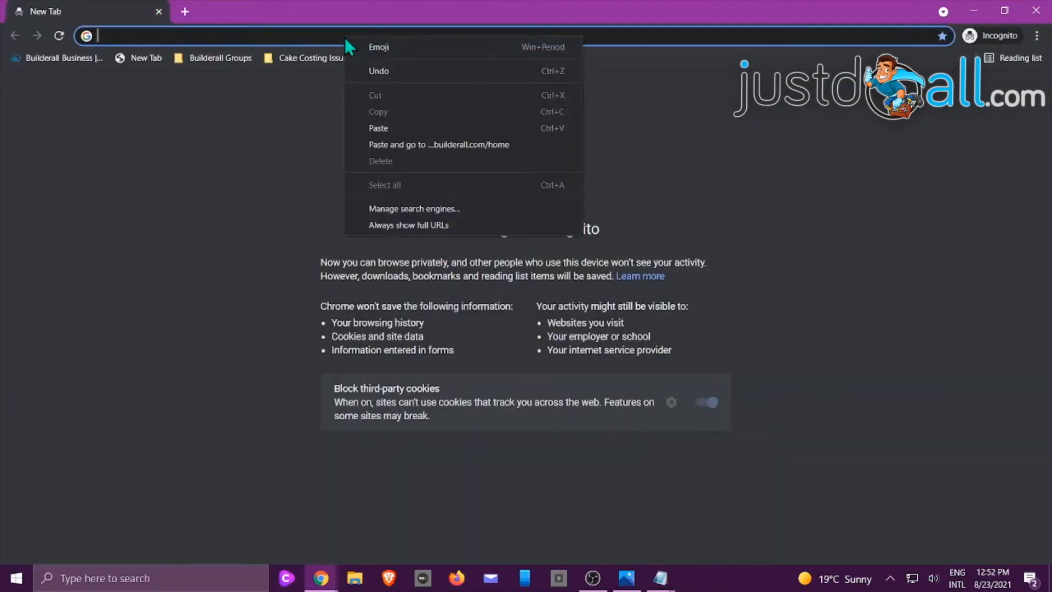
pyautogui.click(379, 140)
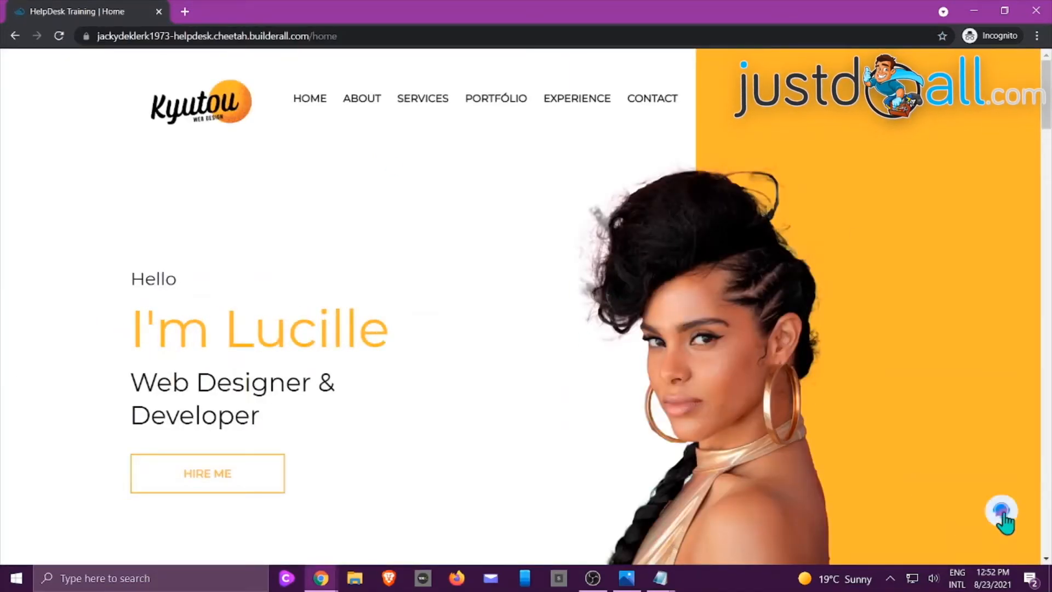
# Open the site's chat registration, look at the "I don't want to identify myself" option and the login page, and close it
pyautogui.click(1002, 517)
pyautogui.click(979, 477)
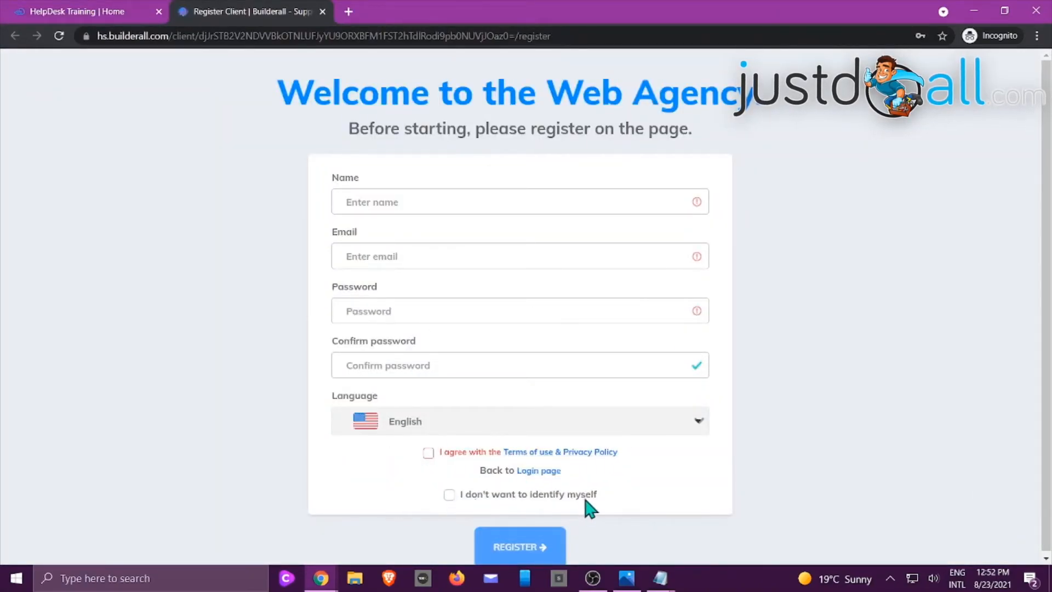
pyautogui.click(449, 495)
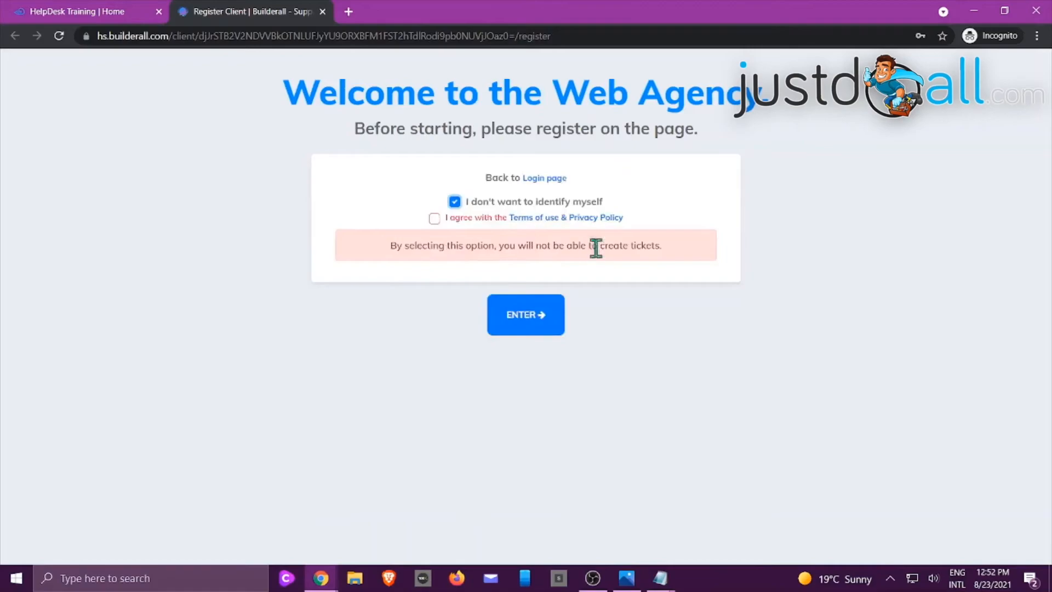
pyautogui.click(546, 179)
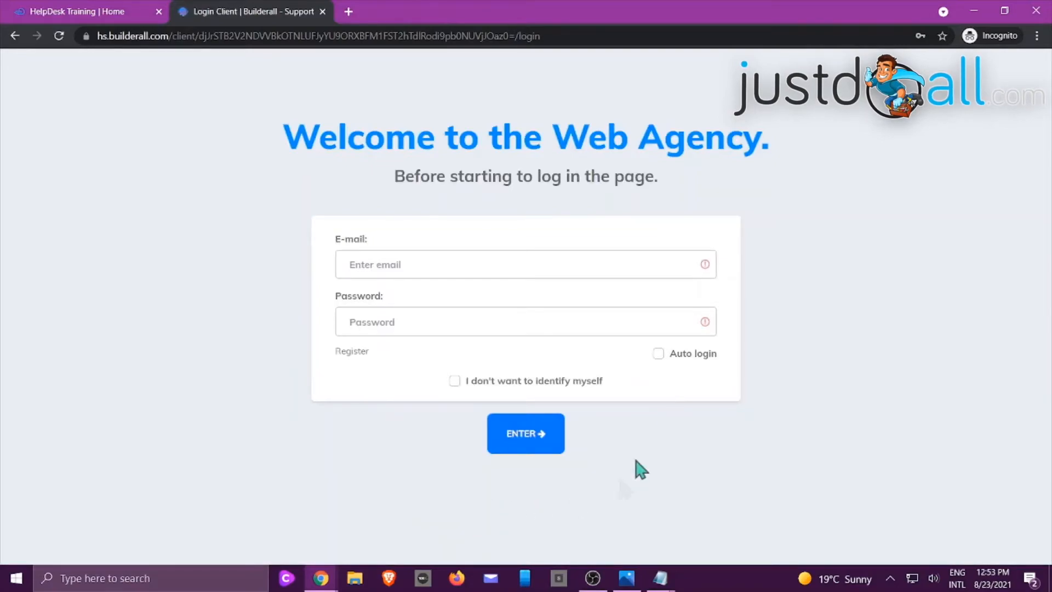
pyautogui.click(323, 11)
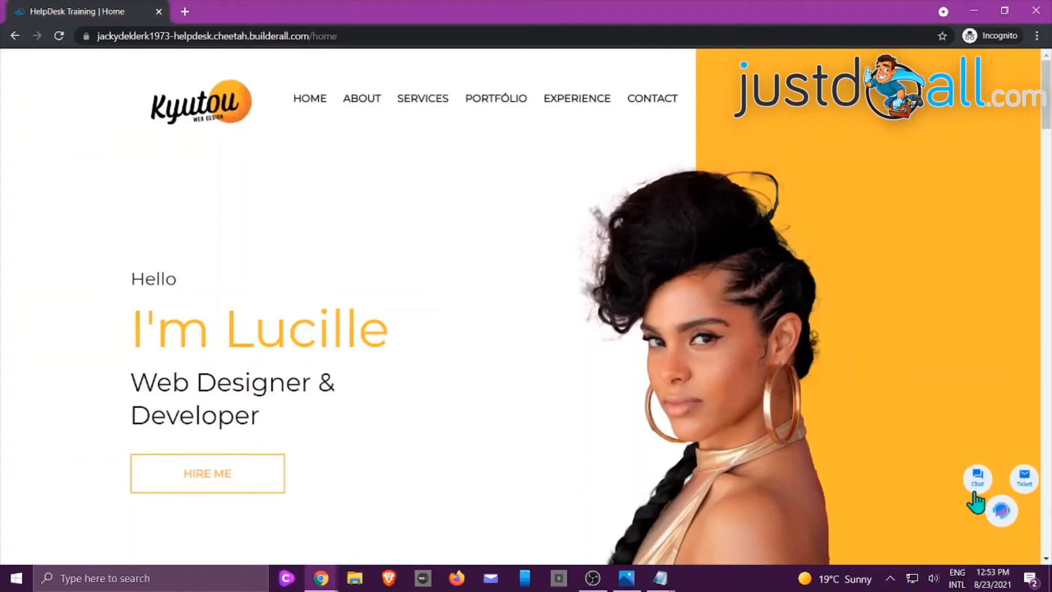
# Reopen the chat registration form from the site and fill in the customer's name and e-mail
pyautogui.click(975, 490)
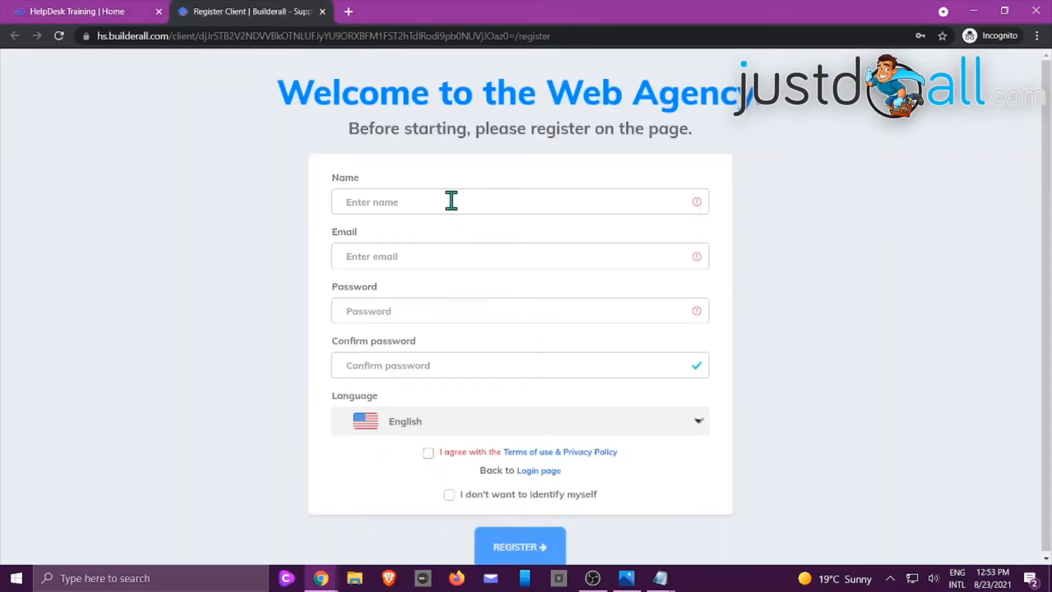
pyautogui.click(451, 201)
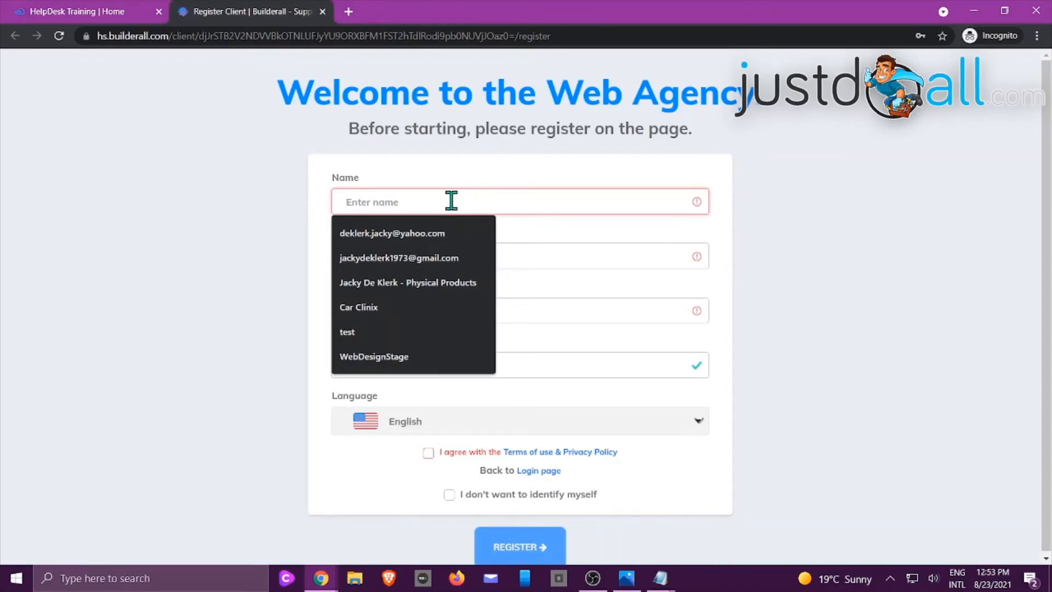
pyautogui.write('Joanie')
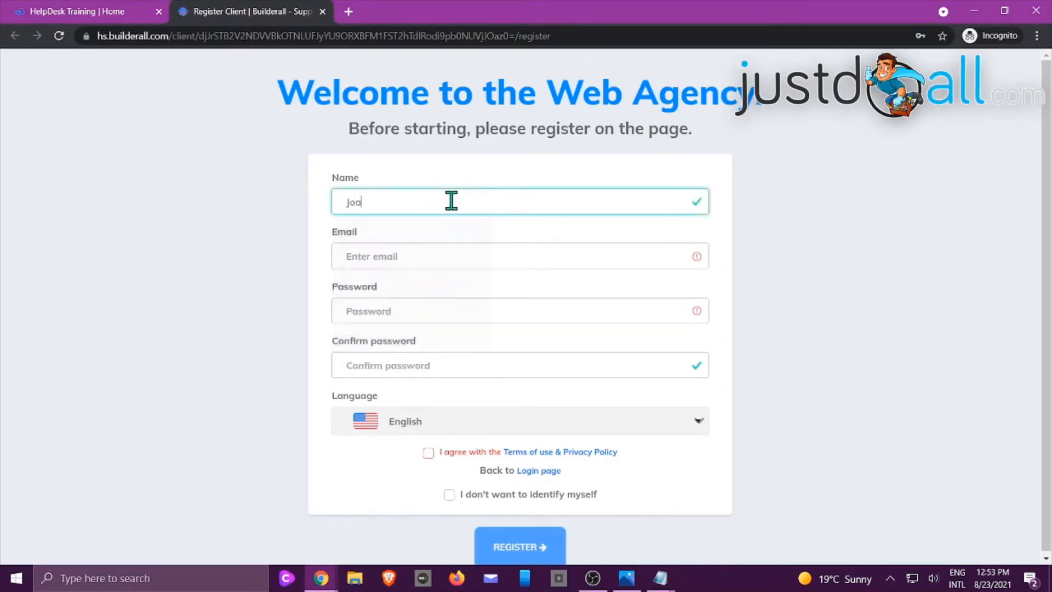
pyautogui.click(407, 254)
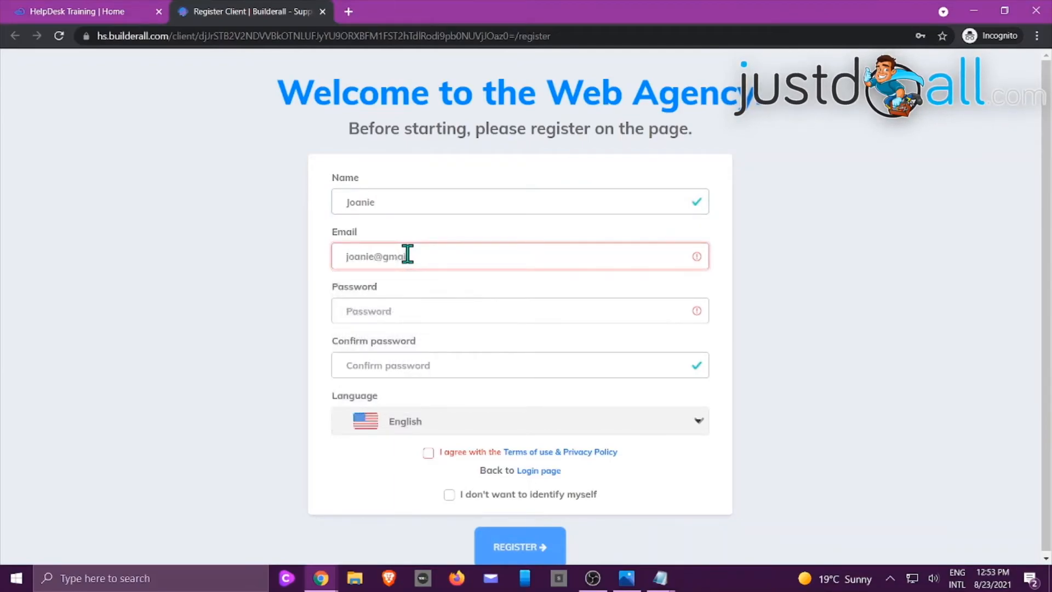
# Enter and confirm the customer's account password, agree to the Terms of use & Privacy Policy, and register the account
pyautogui.click(368, 309)
pyautogui.write('•••••••••')
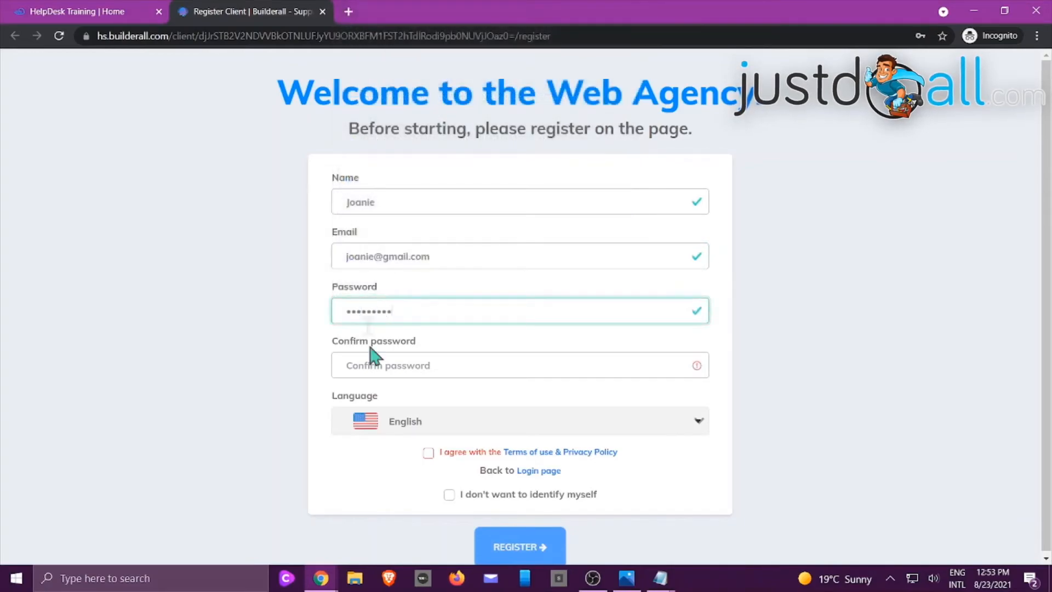
pyautogui.click(372, 368)
pyautogui.write('•••••••••')
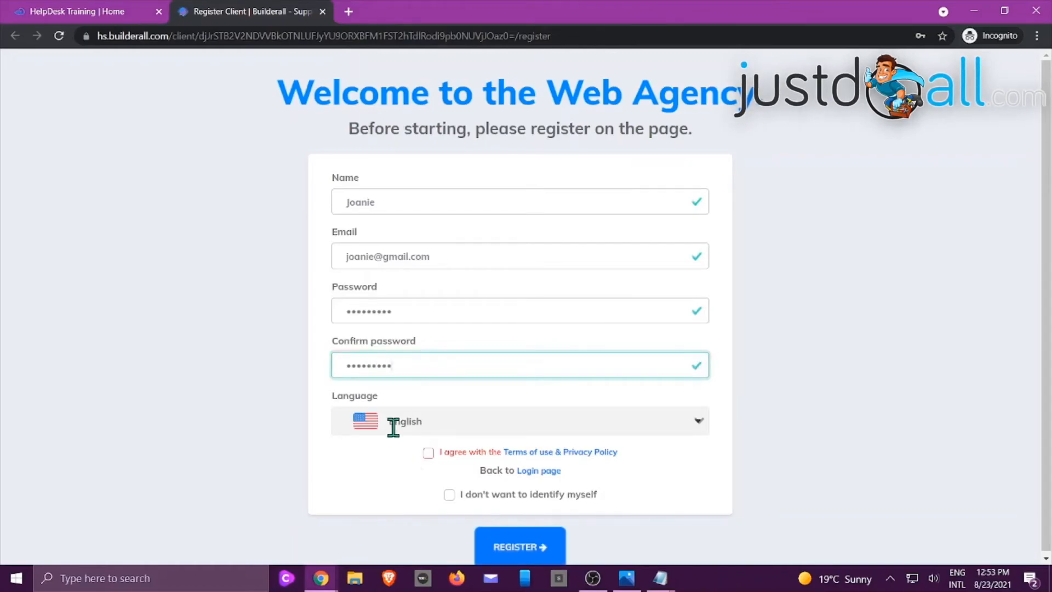
pyautogui.click(428, 453)
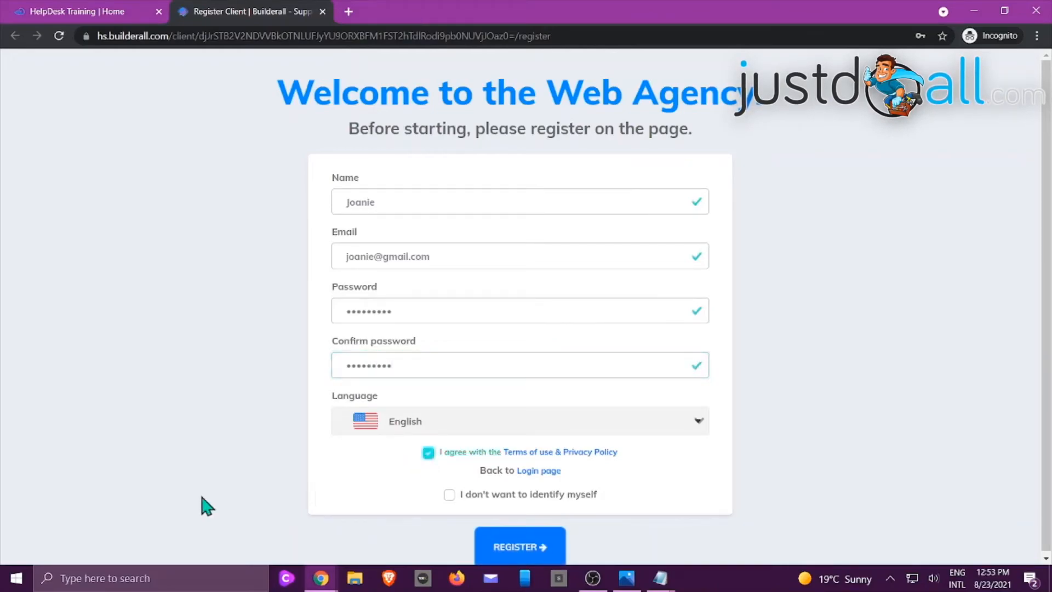
pyautogui.click(516, 551)
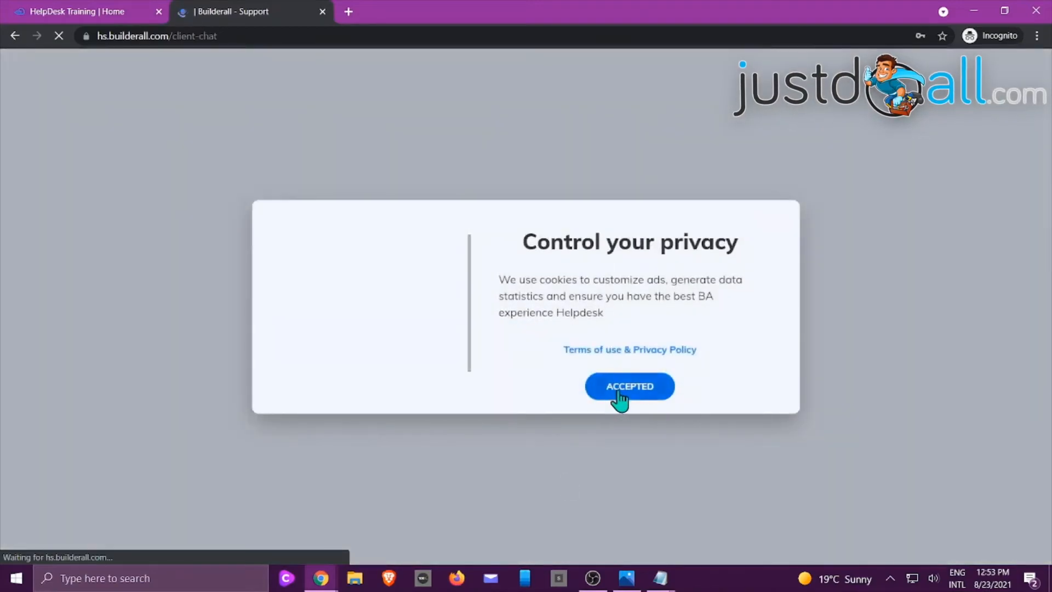
# Accept the privacy notice and create a new chat with the Sales department, giving the customer's contact number
pyautogui.click(615, 392)
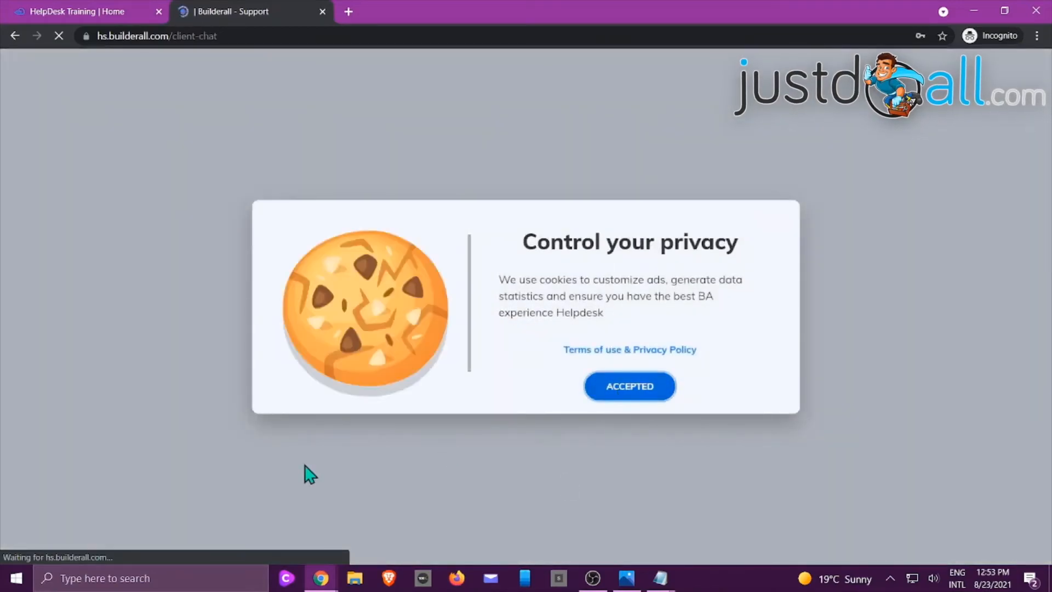
pyautogui.click(631, 396)
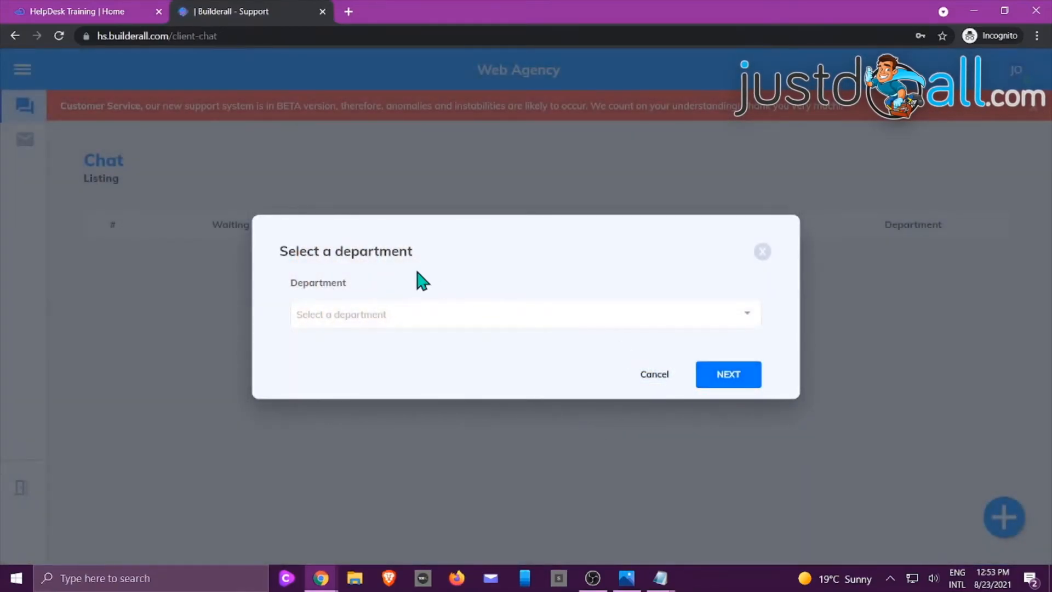
pyautogui.click(428, 316)
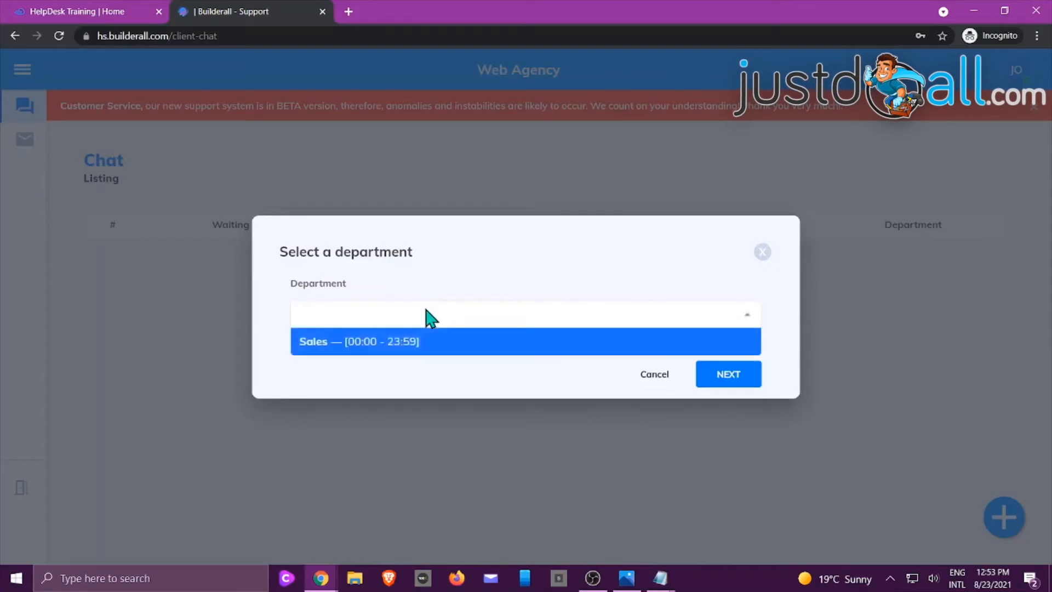
pyautogui.click(346, 351)
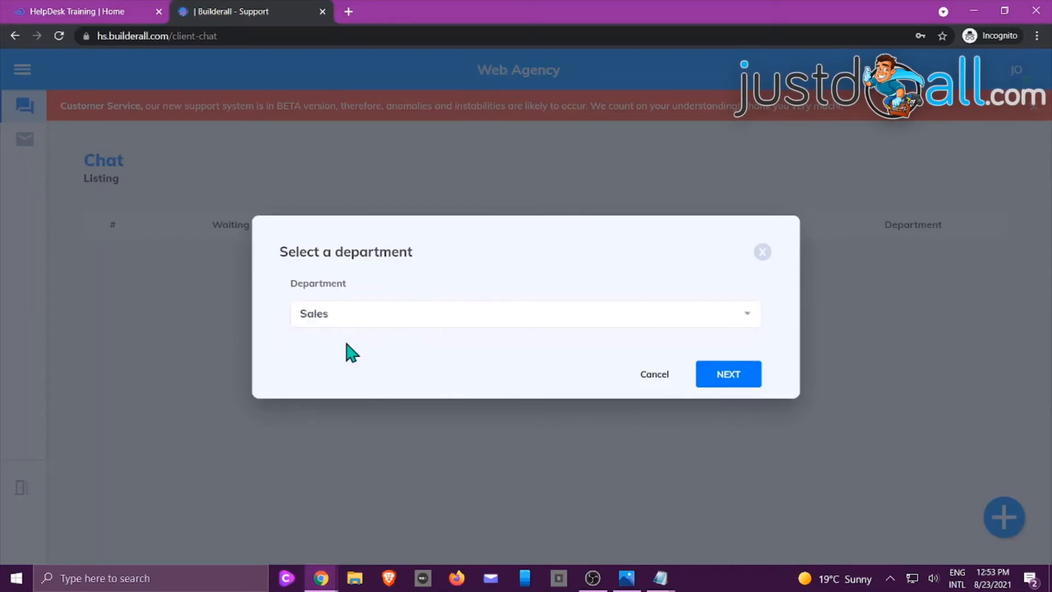
pyautogui.click(728, 377)
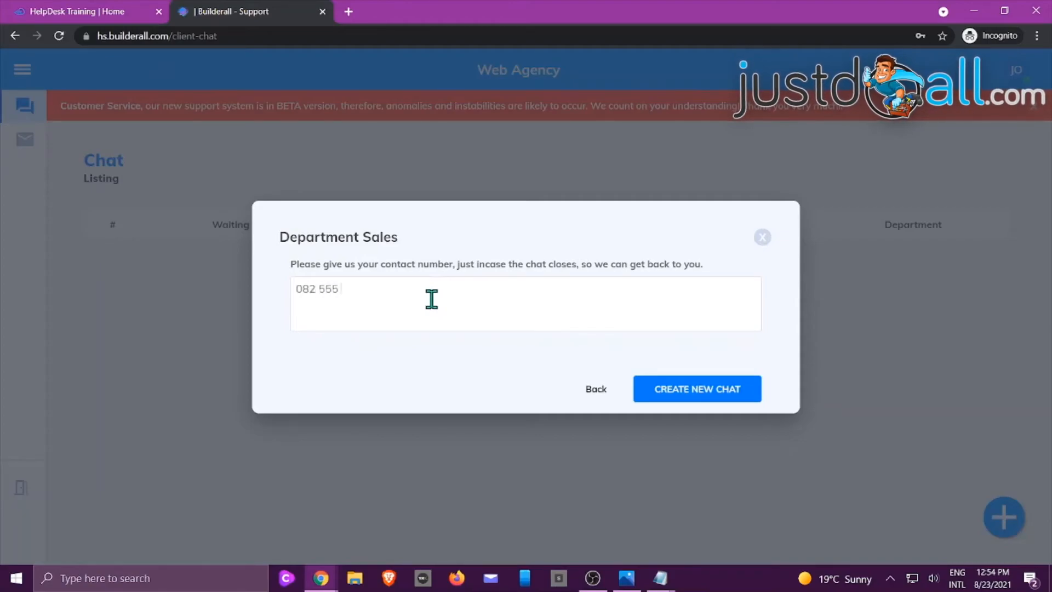
pyautogui.click(740, 396)
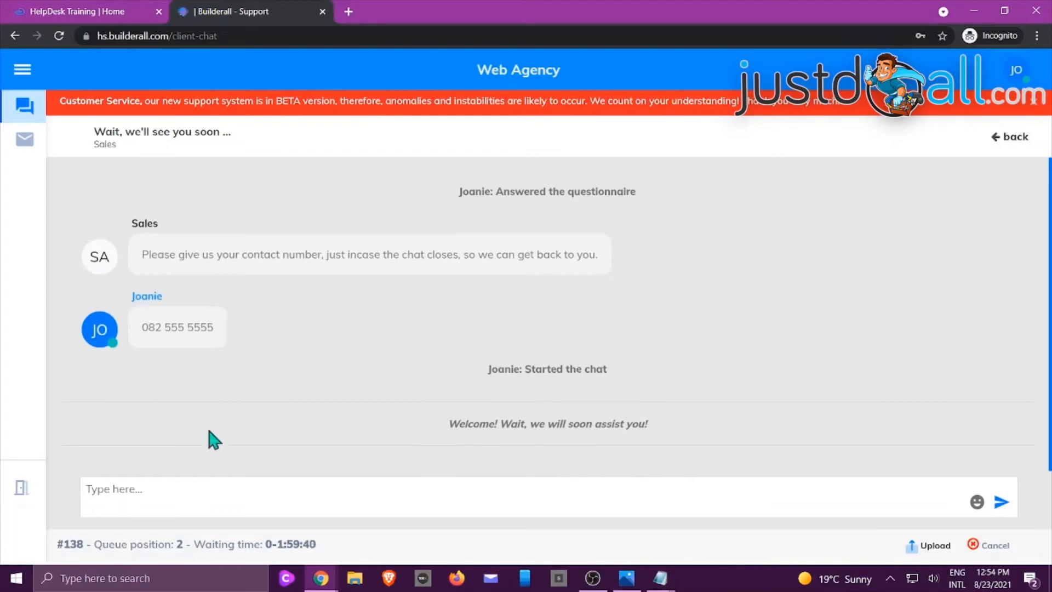
# Send the chat message "Hi there, What packages are available." and go back to the chat listing
pyautogui.click(146, 489)
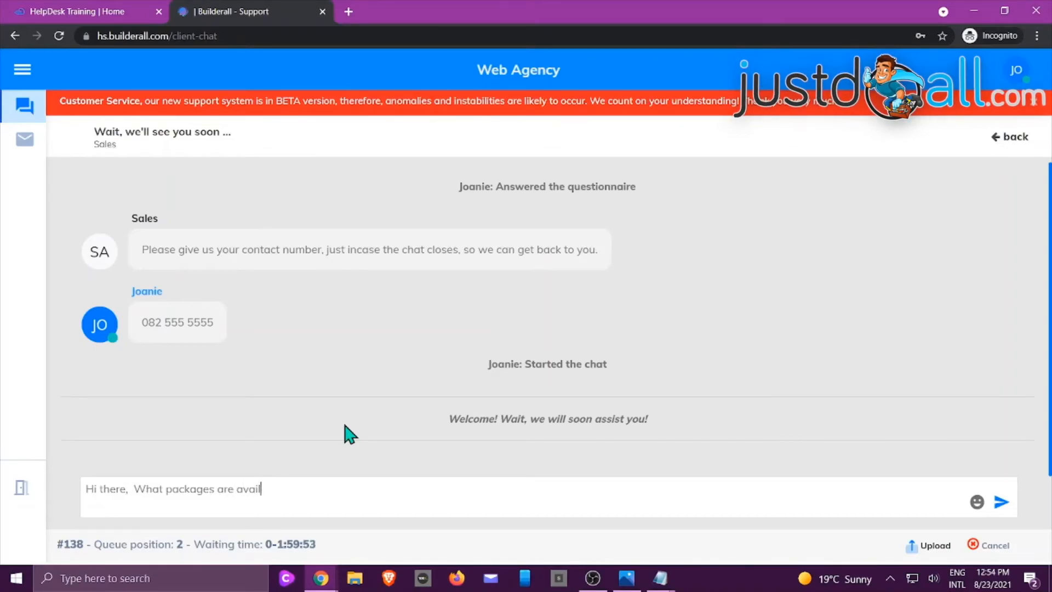
pyautogui.press('Return')
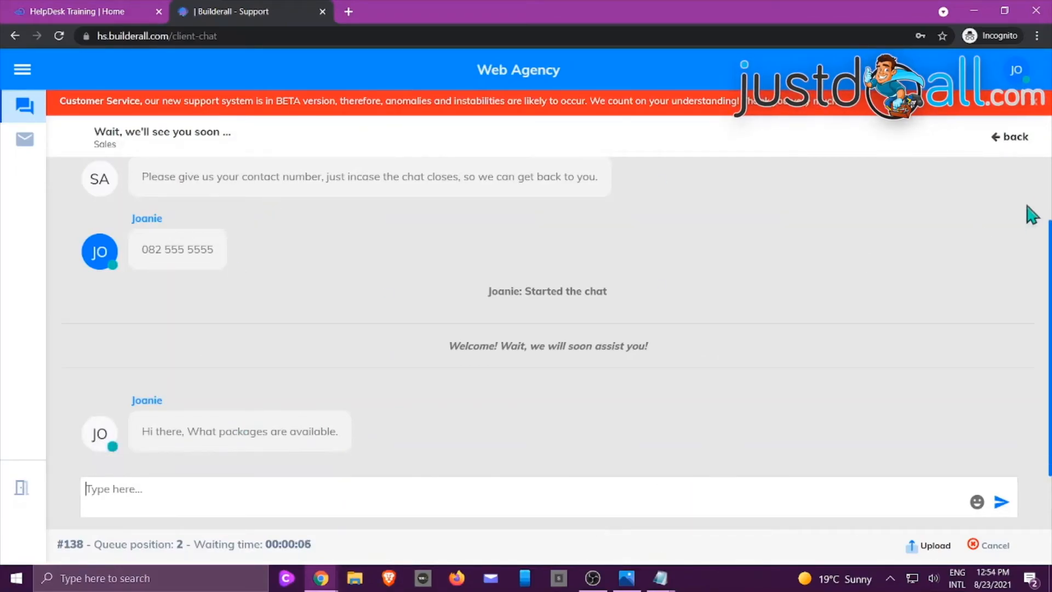
pyautogui.click(1015, 138)
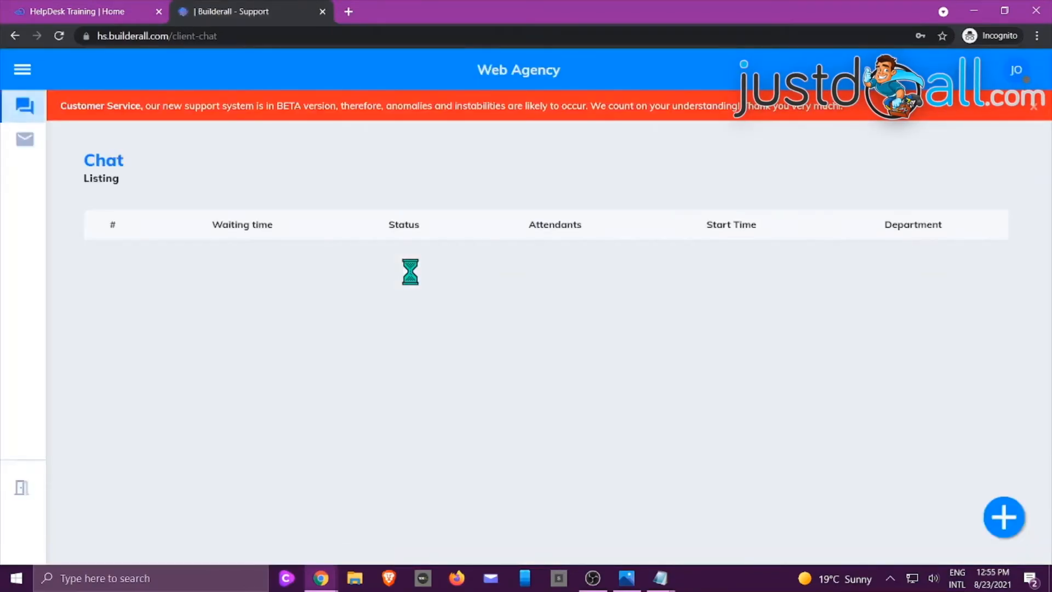
# Look at the new ticket form for the Sales department and close it without creating a ticket
pyautogui.click(23, 140)
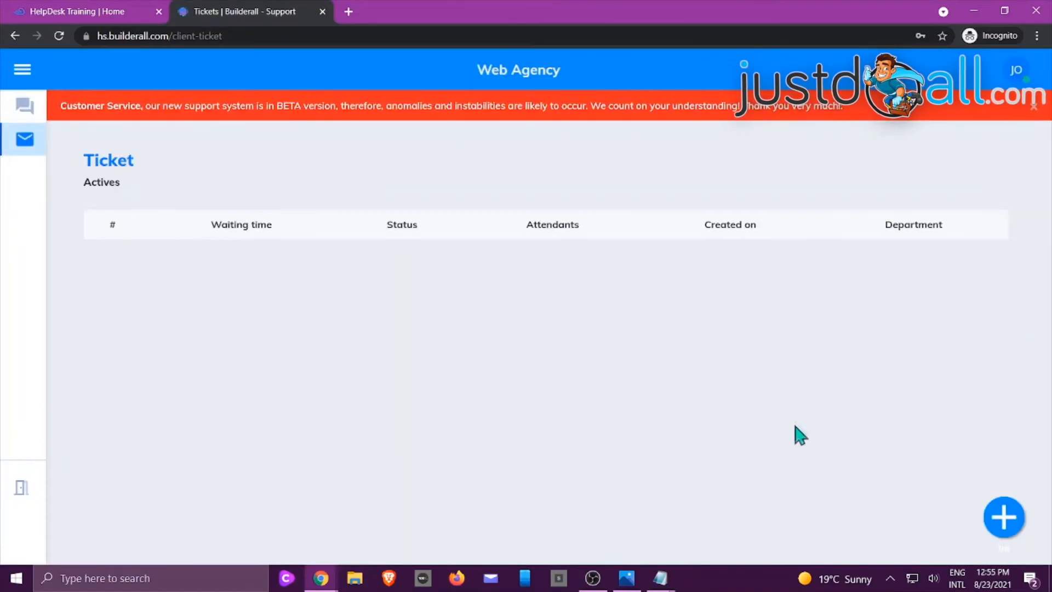
pyautogui.click(1000, 521)
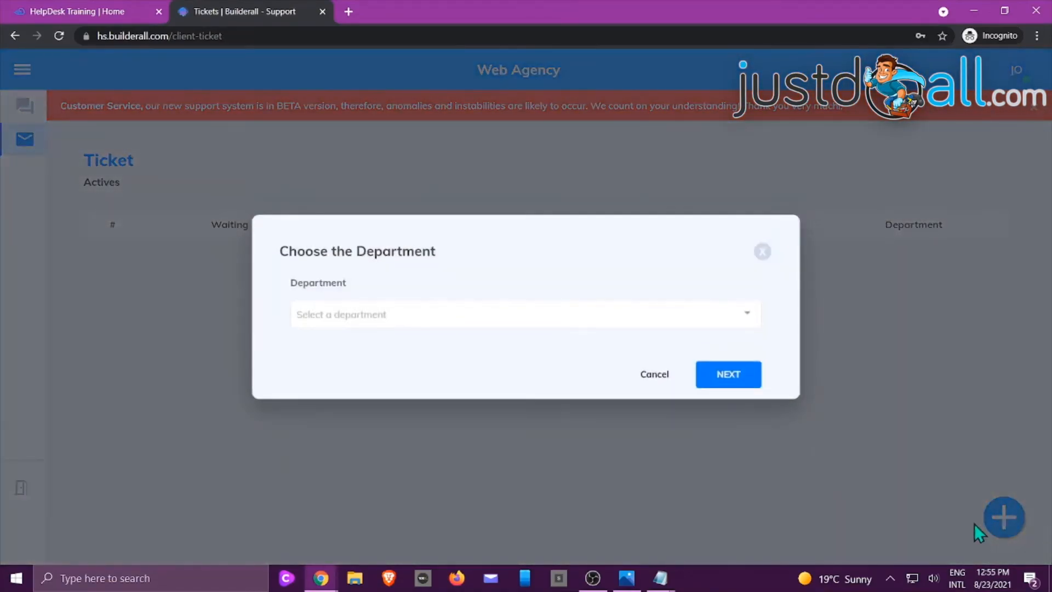
pyautogui.click(554, 318)
pyautogui.click(462, 337)
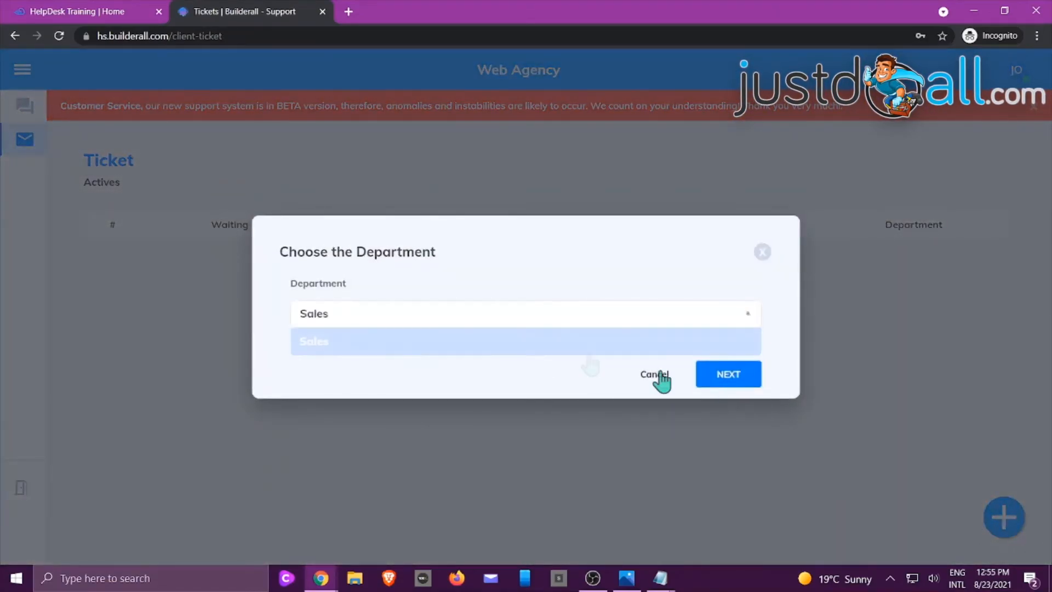
pyautogui.click(728, 374)
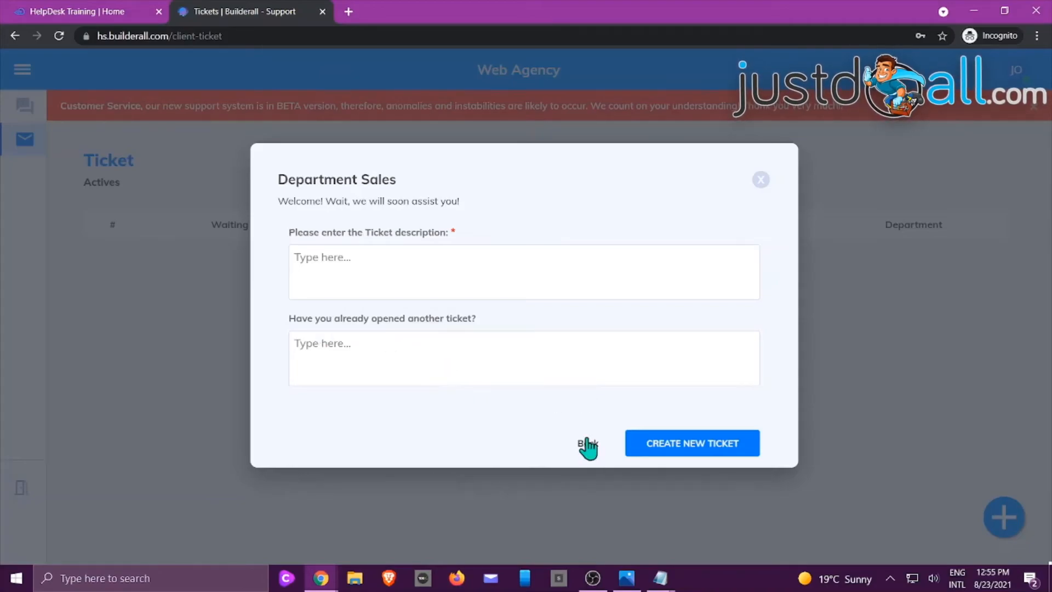
pyautogui.click(586, 443)
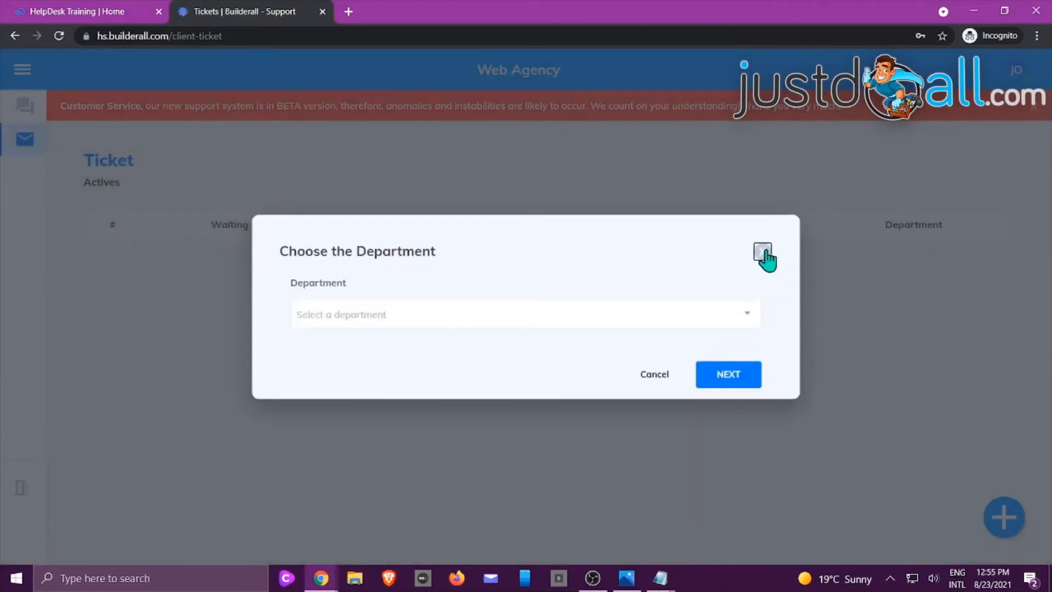
pyautogui.click(763, 253)
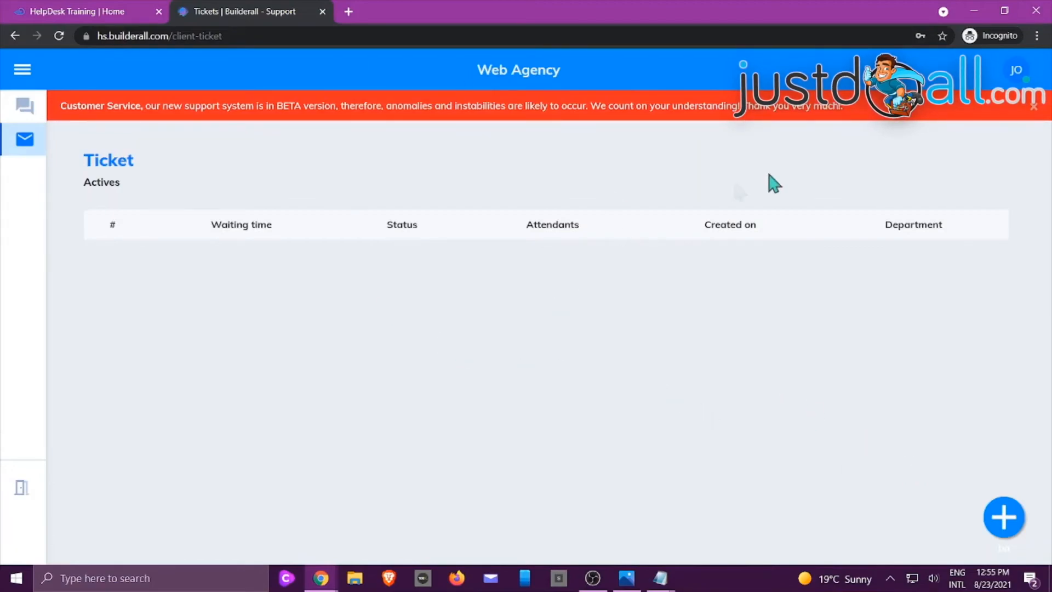
# Dismiss the beta notice and log the customer out of the Web Agency client area
pyautogui.click(1034, 107)
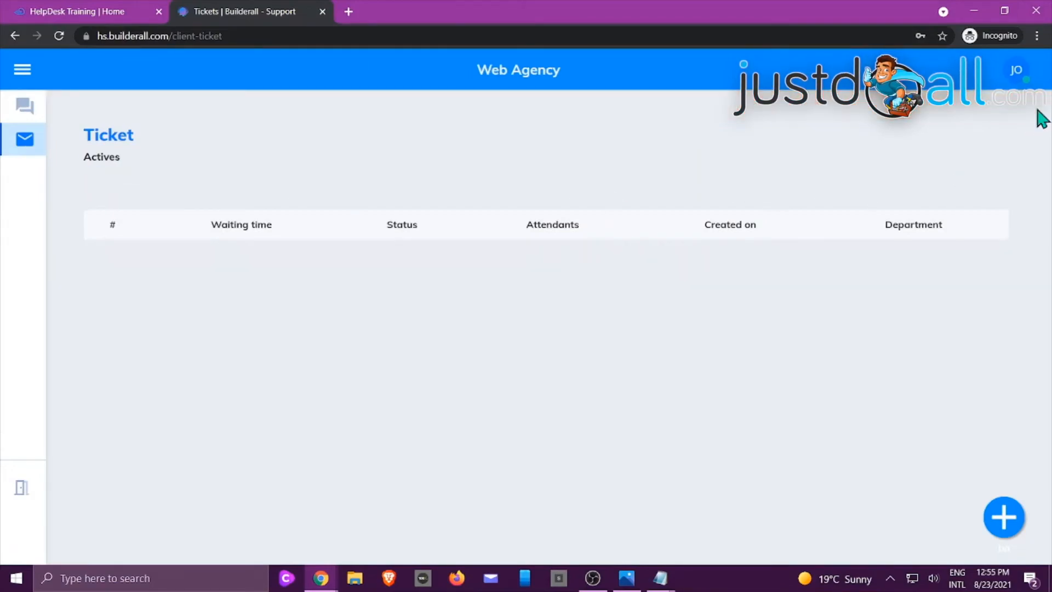
pyautogui.click(1024, 77)
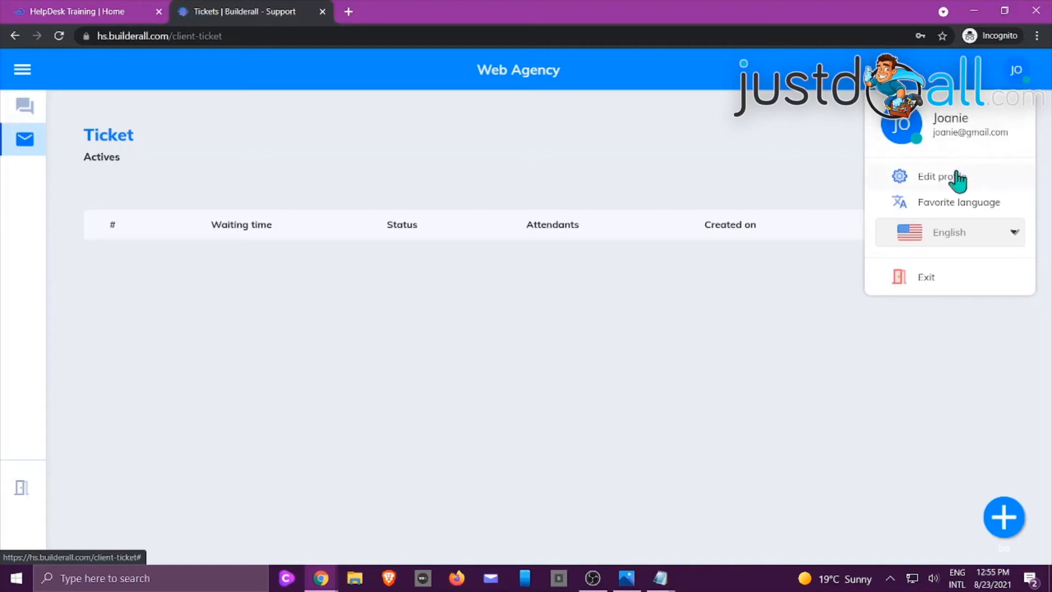
pyautogui.click(928, 281)
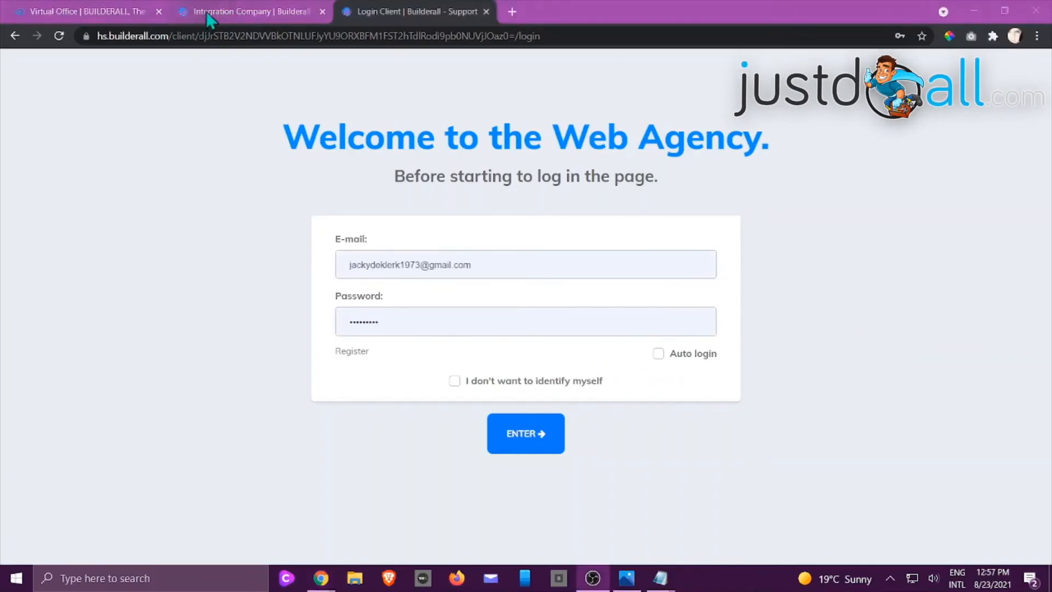
# Copy the attendant access link from the company integration settings and open it in a new incognito window
pyautogui.click(215, 15)
pyautogui.scroll(-5, 471, 299)
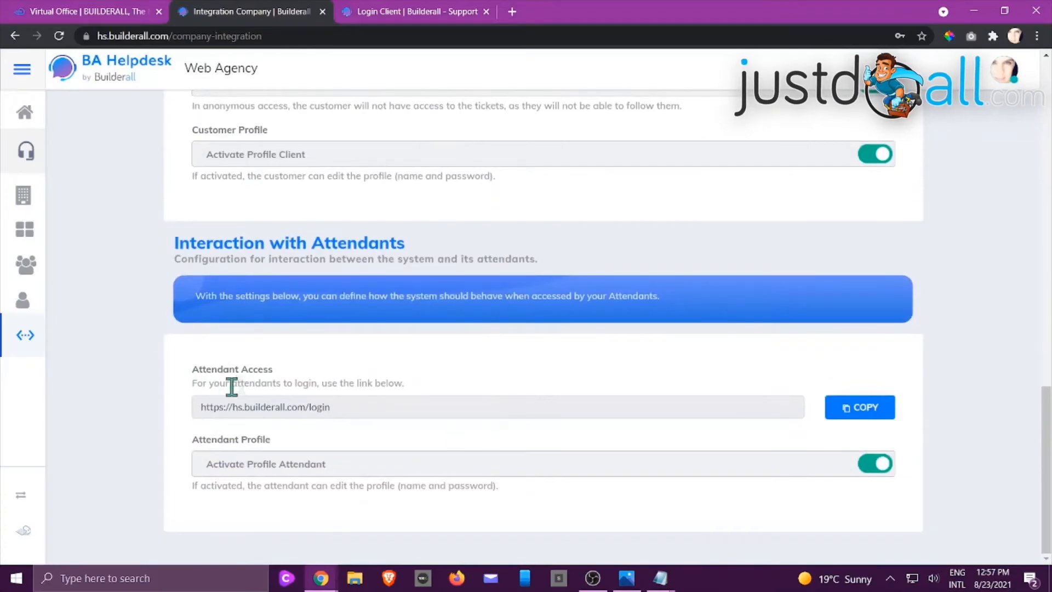
pyautogui.click(853, 411)
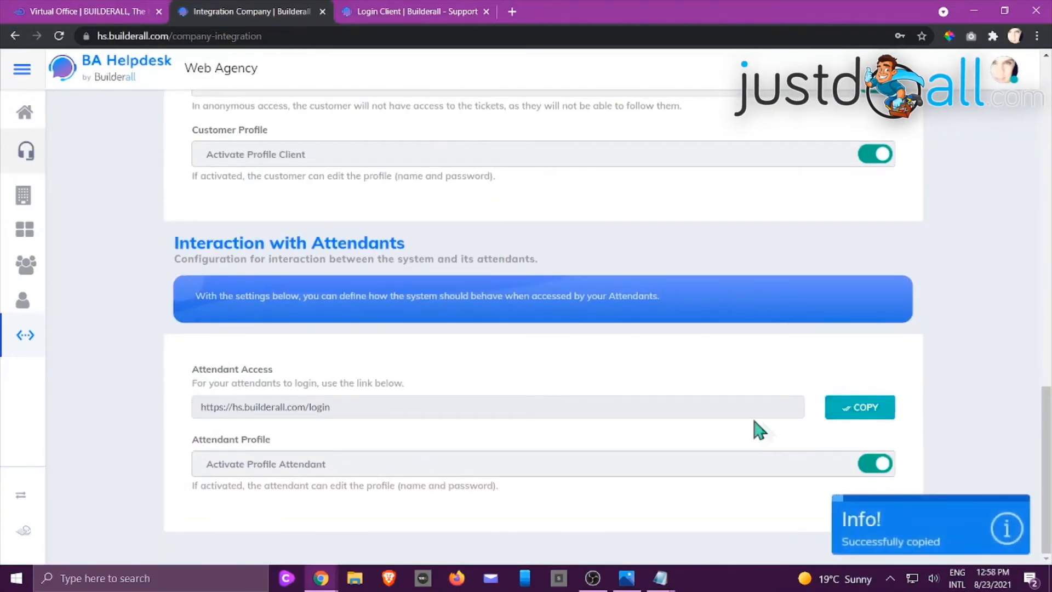
pyautogui.click(1037, 36)
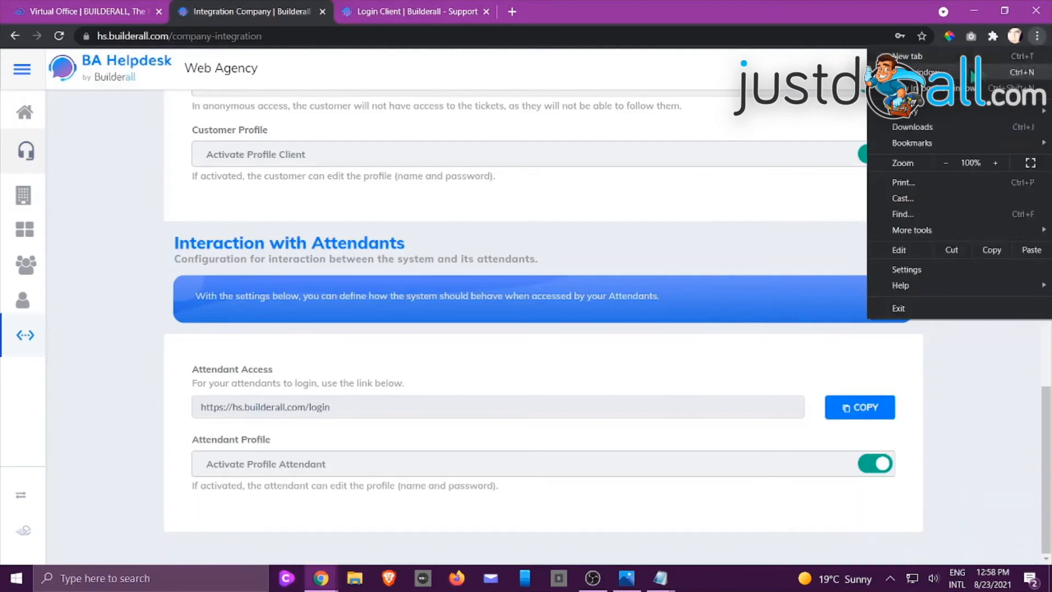
pyautogui.click(1034, 90)
pyautogui.rightClick(480, 36)
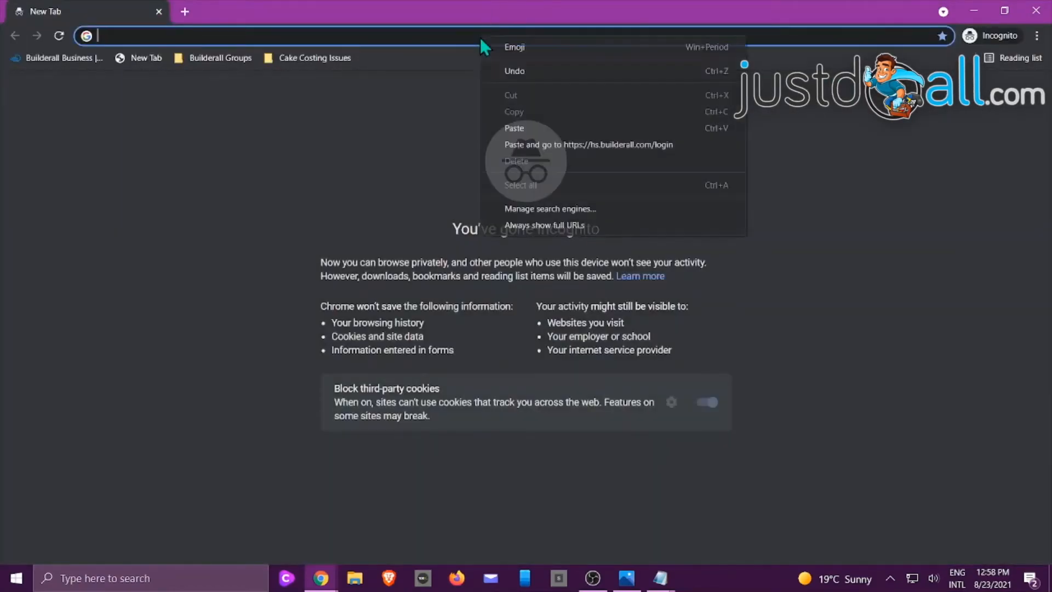
pyautogui.click(521, 144)
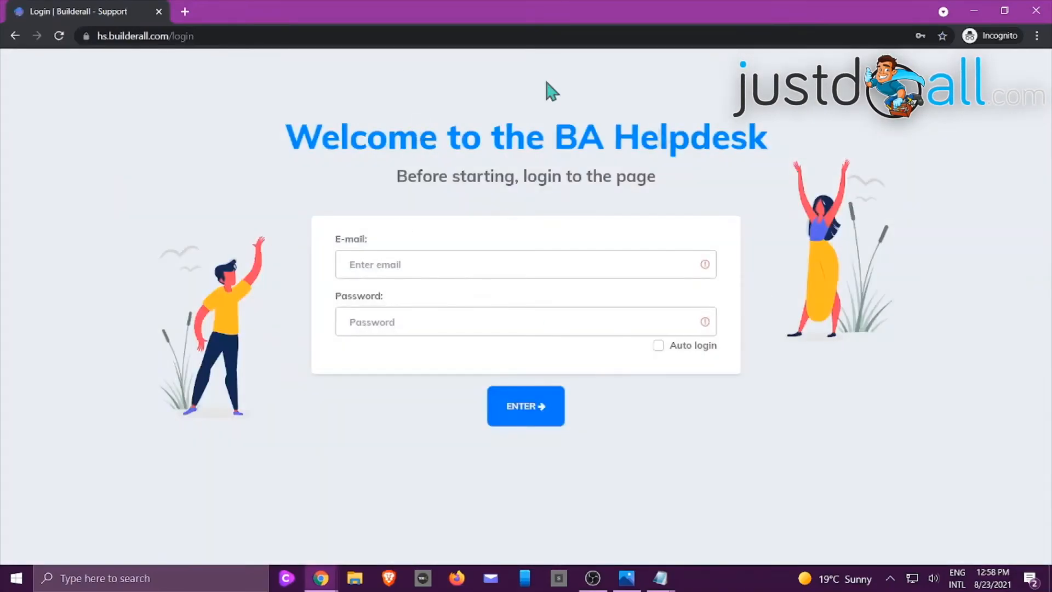
# Log in to BA Helpdesk as an attendant with the attendant's e-mail and account password
pyautogui.click(547, 263)
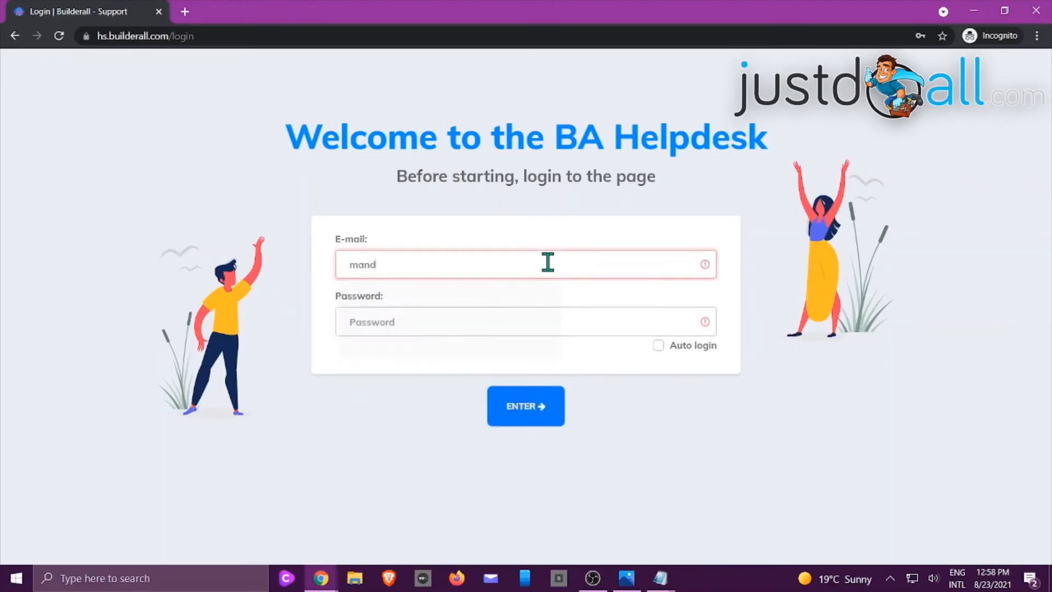
pyautogui.press('Tab')
pyautogui.write('*')
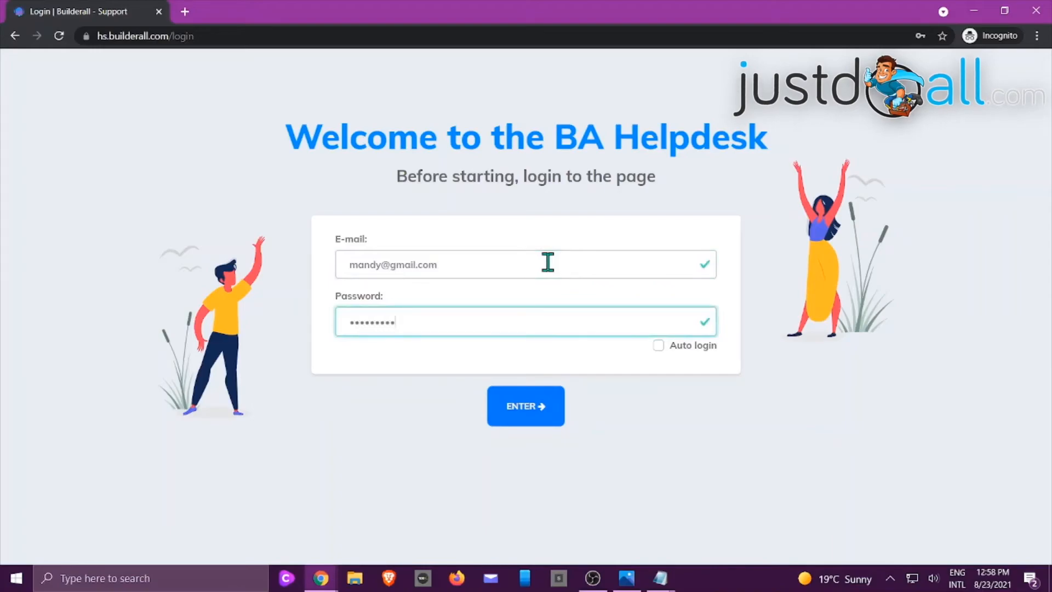
pyautogui.click(526, 411)
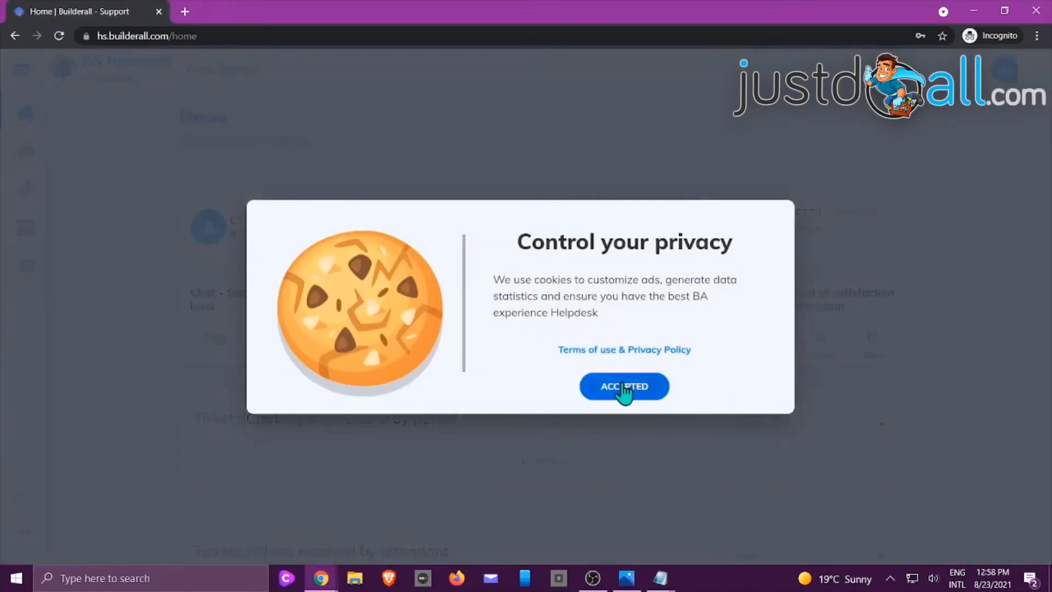
# Accept the privacy notice and terms of use, look over the attendant's home dashboard and open the chats
pyautogui.click(625, 387)
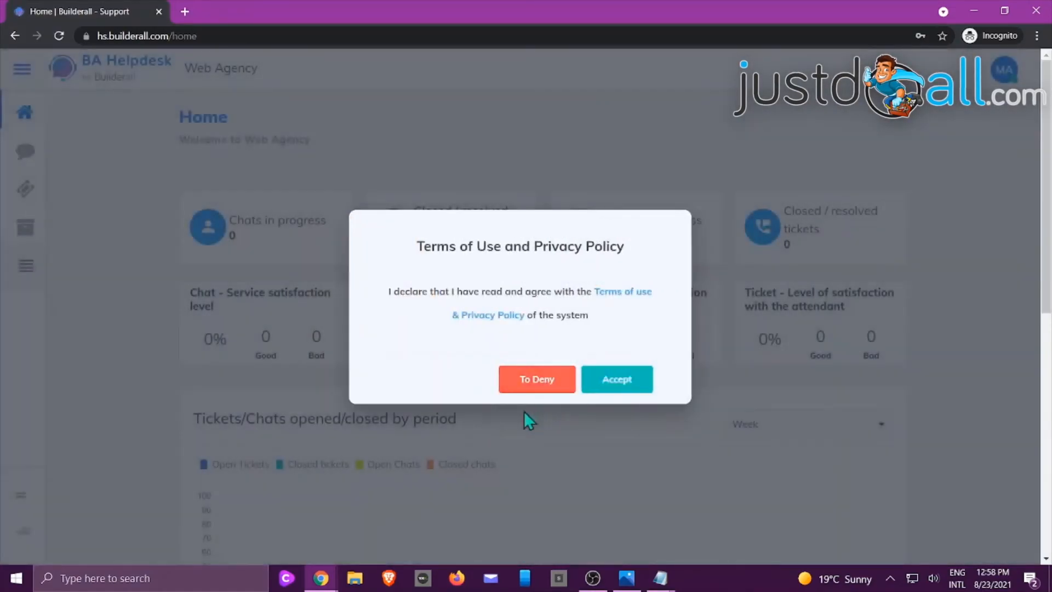
pyautogui.click(626, 381)
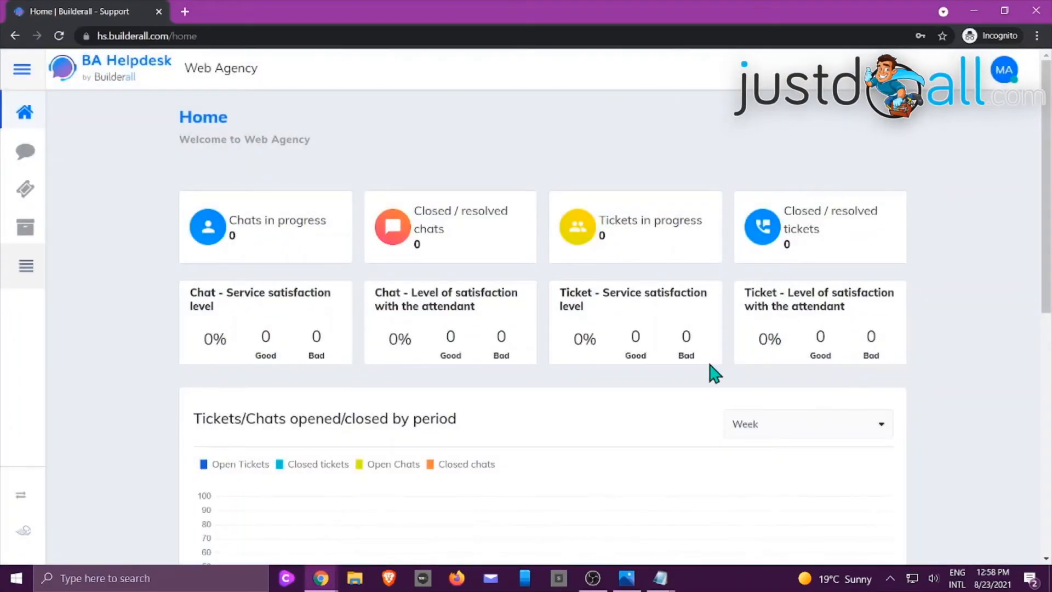
pyautogui.scroll(-3, 703, 371)
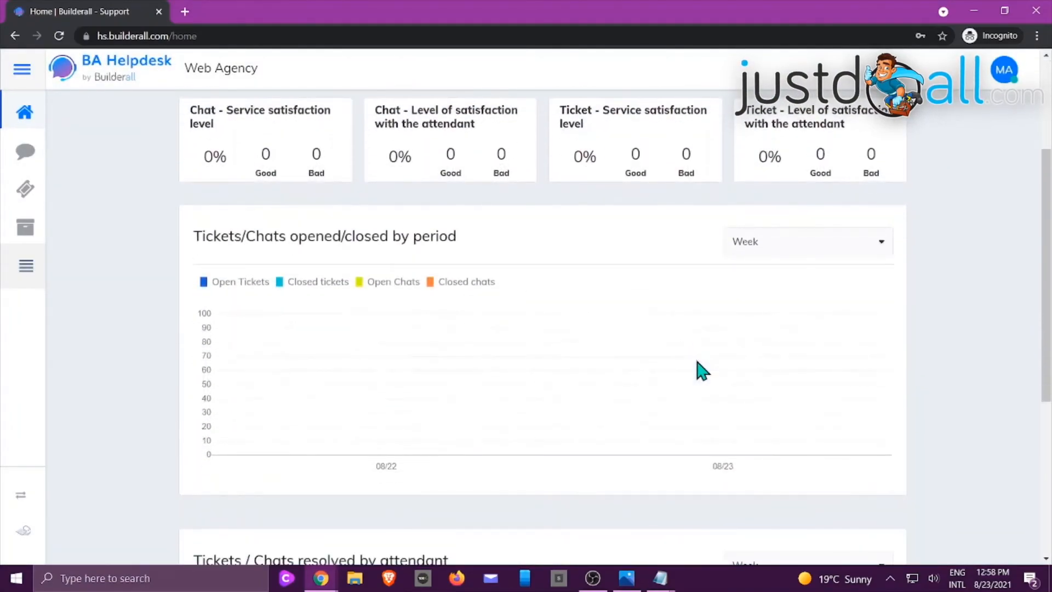
pyautogui.scroll(3, 703, 372)
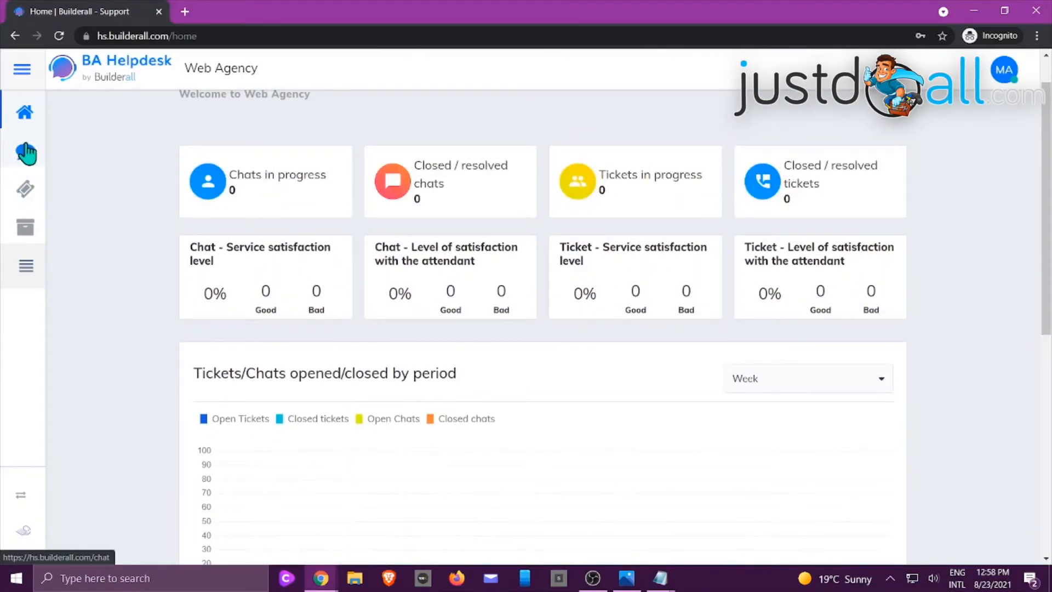
pyautogui.click(26, 154)
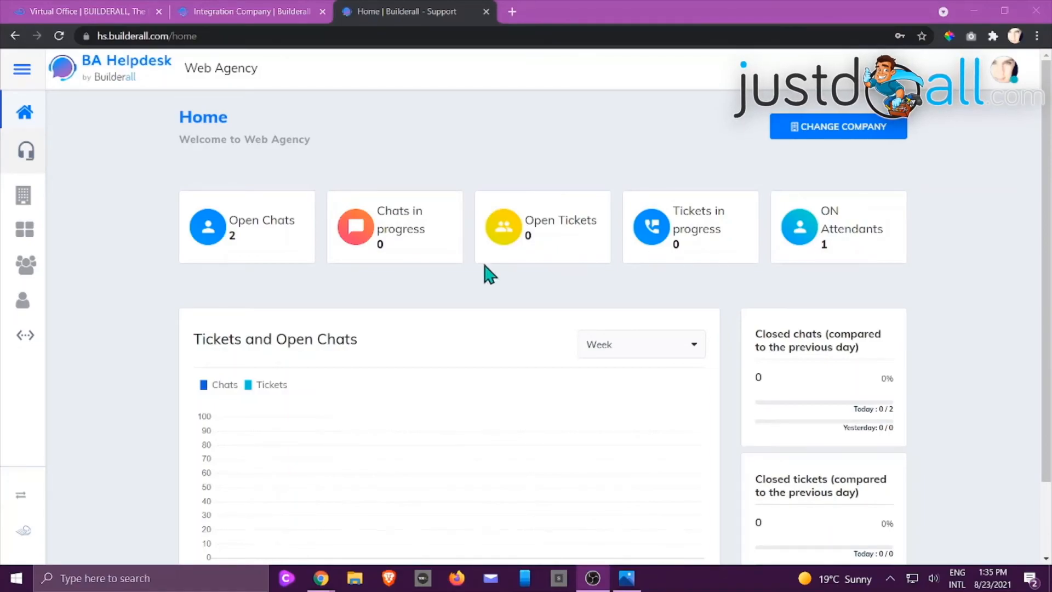
# In the administrator's window, open the Sales department's configuration and check which assistants are assigned to it
pyautogui.click(27, 232)
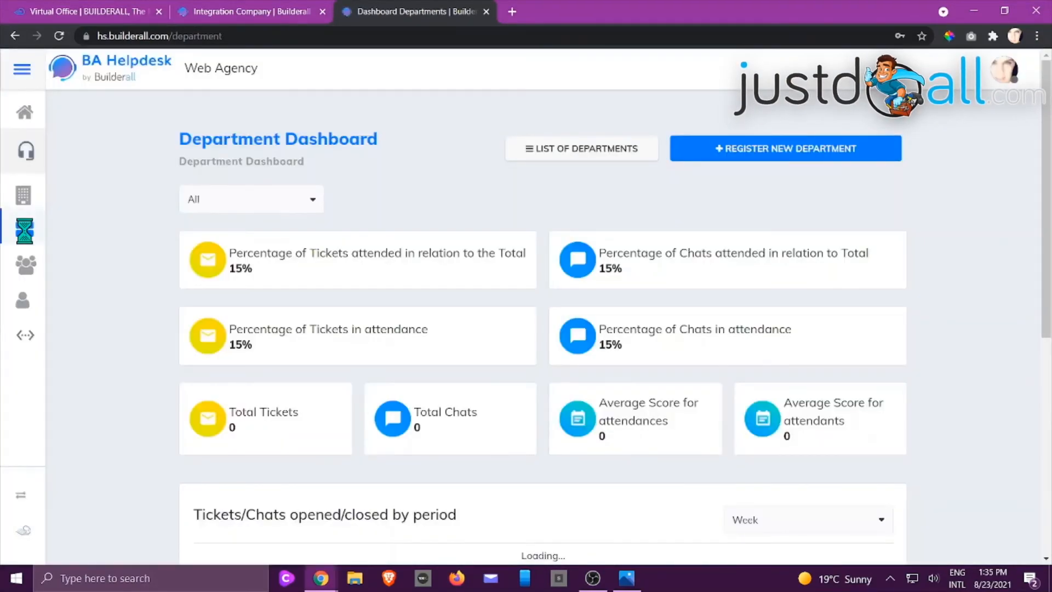
pyautogui.click(576, 149)
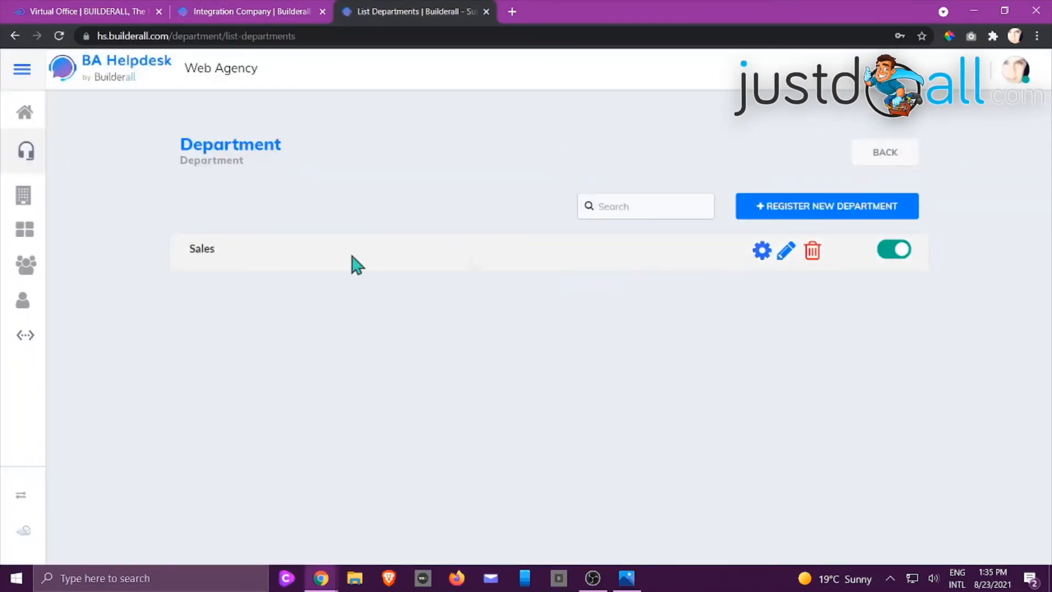
pyautogui.click(759, 253)
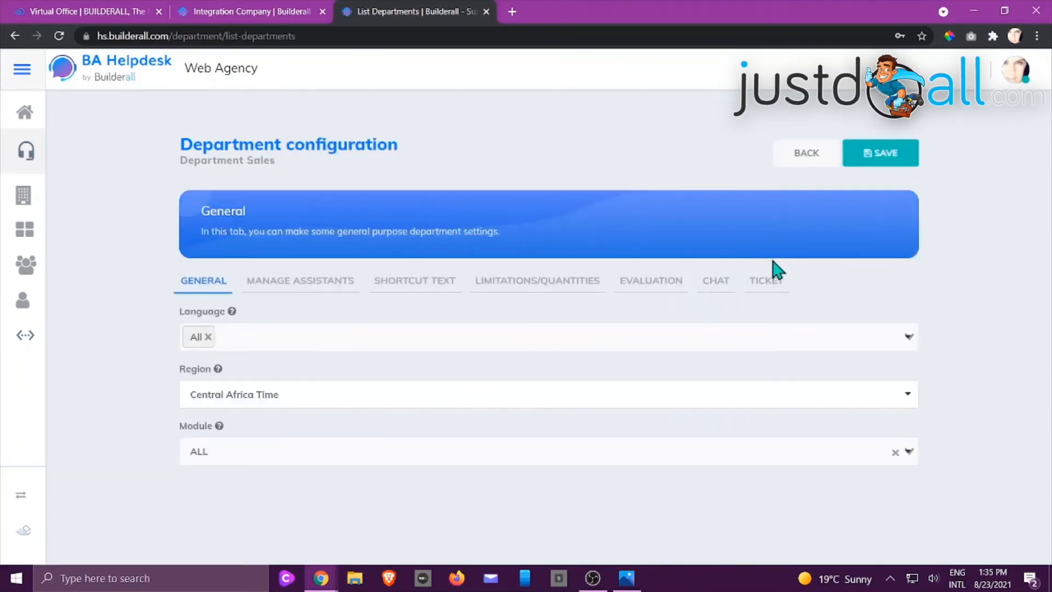
pyautogui.click(329, 285)
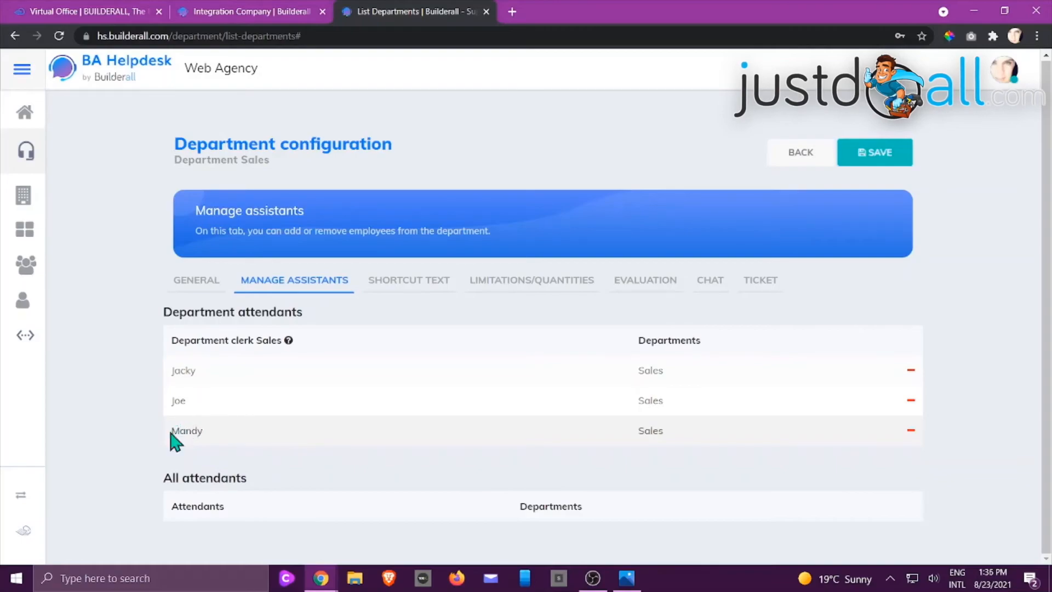
# Return to the company integration settings and copy the attendant access link
pyautogui.click(25, 112)
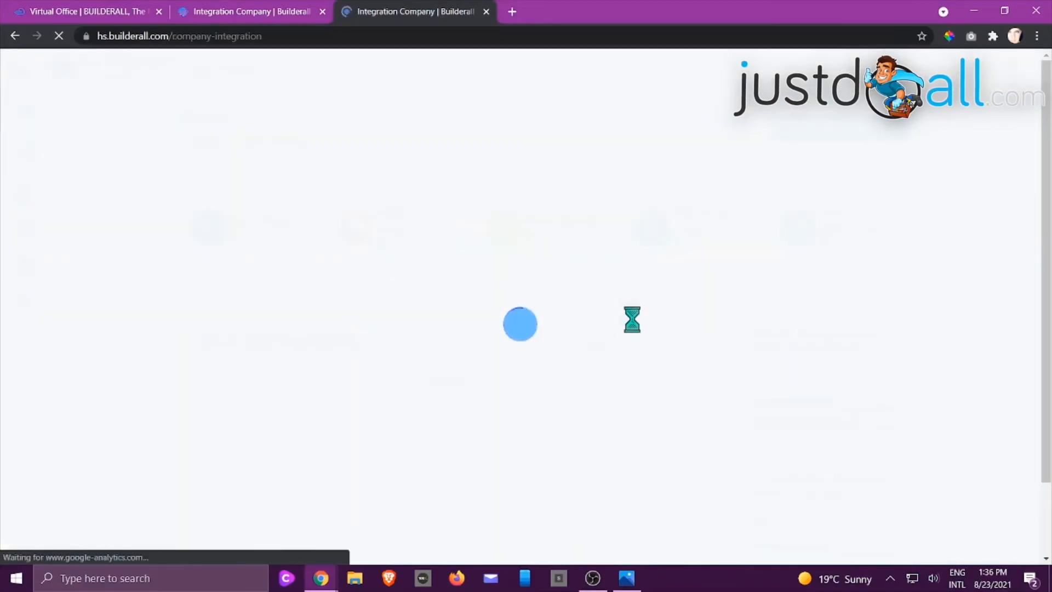
pyautogui.scroll(-7, 667, 313)
pyautogui.scroll(-8, 681, 312)
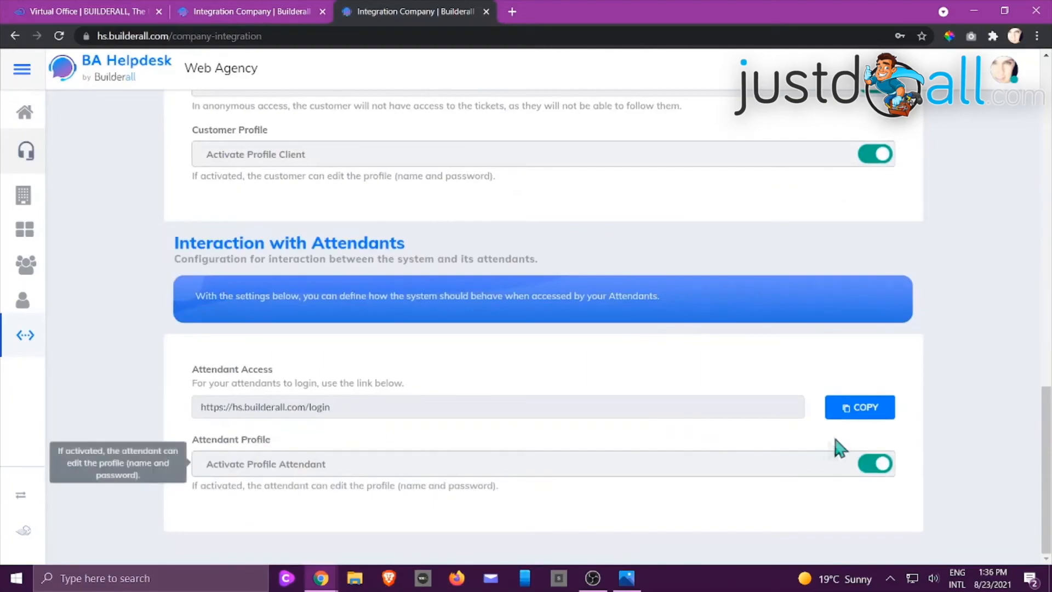
pyautogui.click(867, 411)
# Open the copied attendant login link in a new incognito window
pyautogui.click(992, 37)
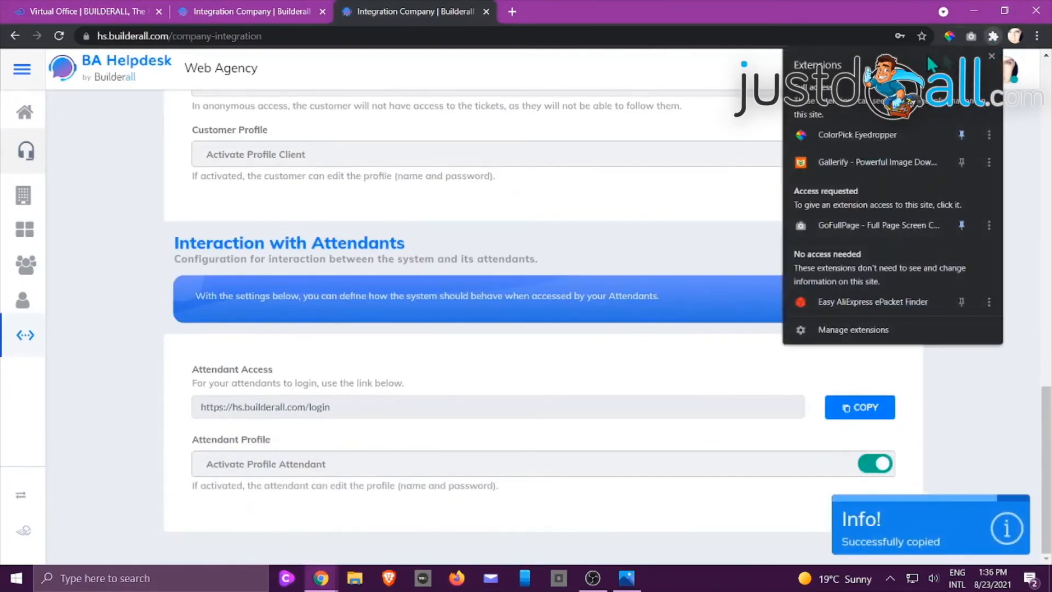
pyautogui.click(1019, 139)
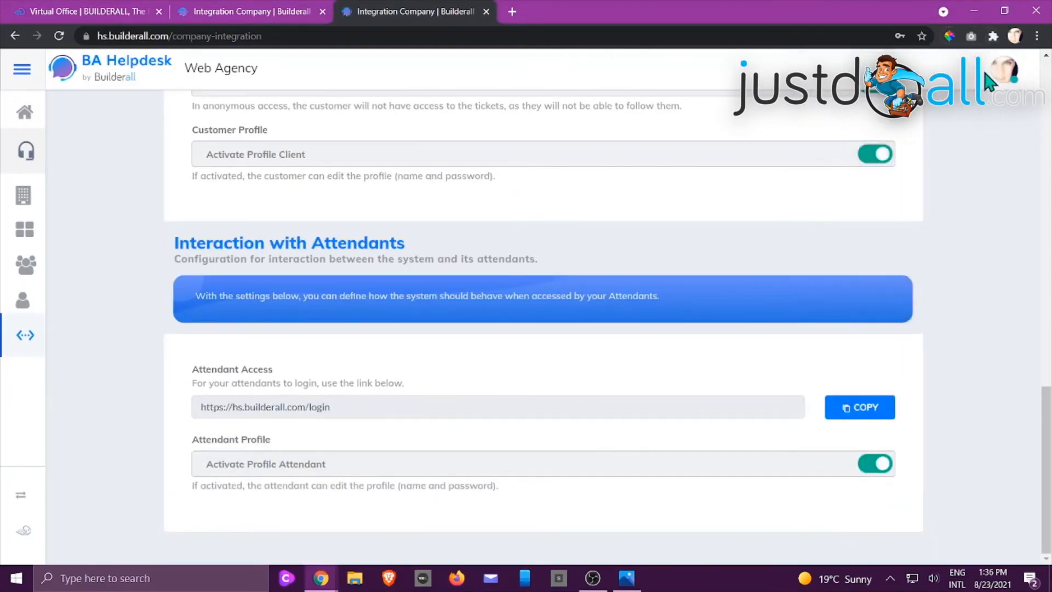
pyautogui.click(1037, 36)
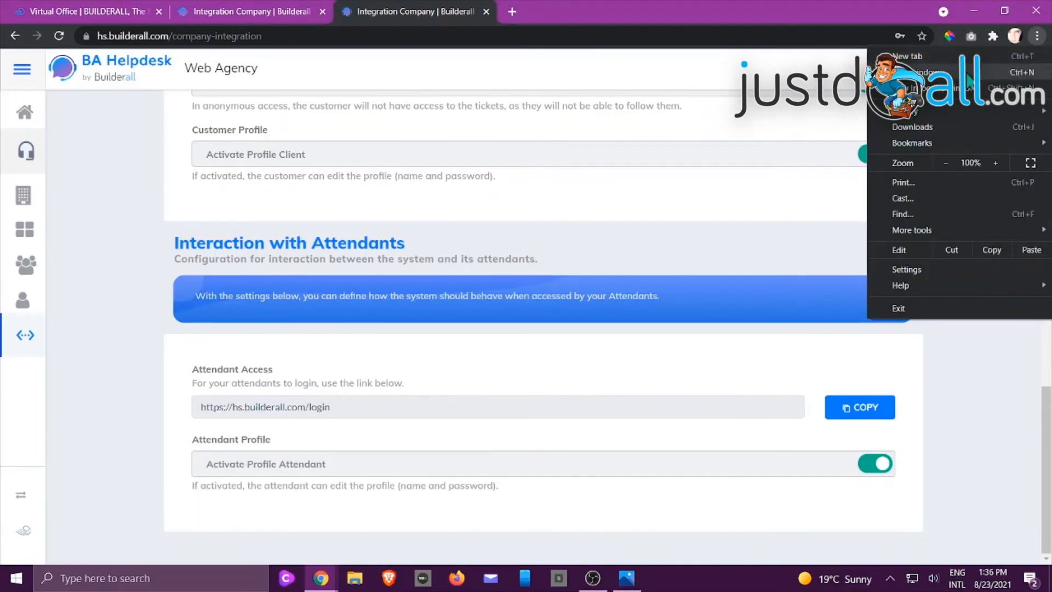
pyautogui.click(959, 87)
pyautogui.rightClick(356, 35)
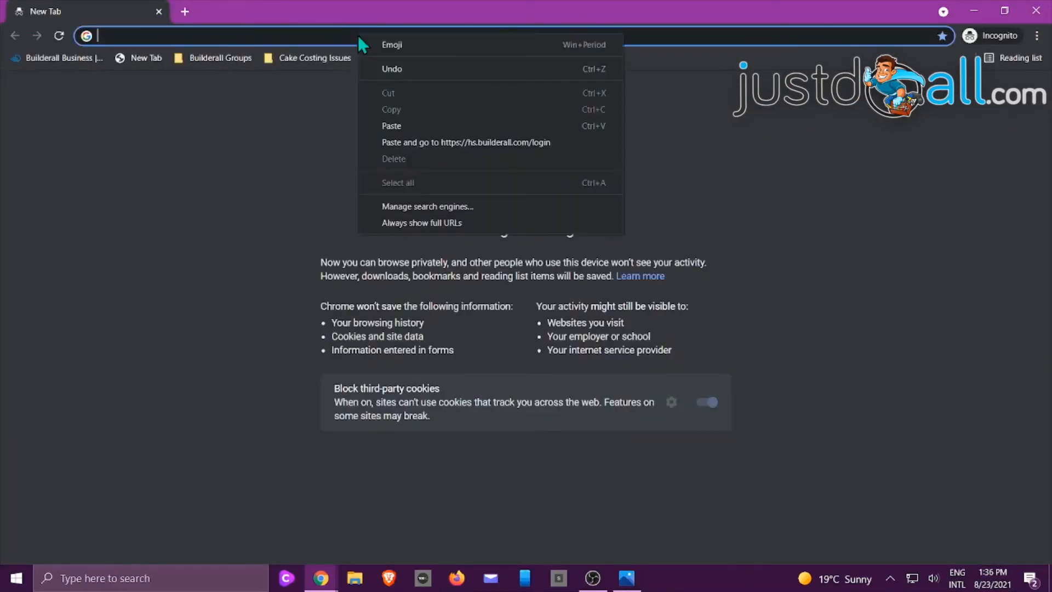
pyautogui.click(403, 143)
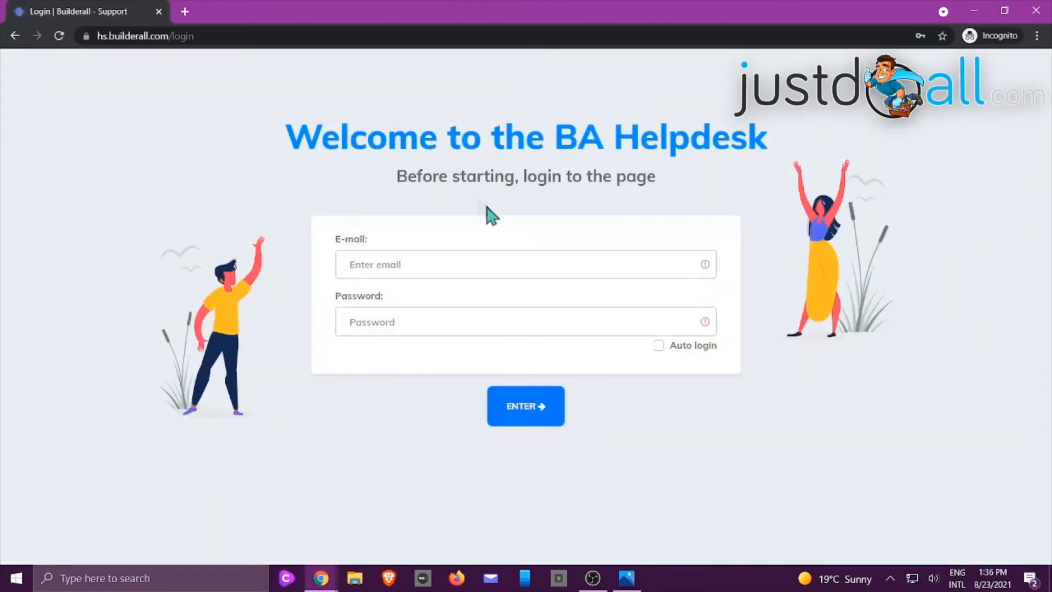
# Sign in on the attendant login page with the attendant's e-mail and account password
pyautogui.click(465, 261)
pyautogui.press('Tab')
pyautogui.write('••')
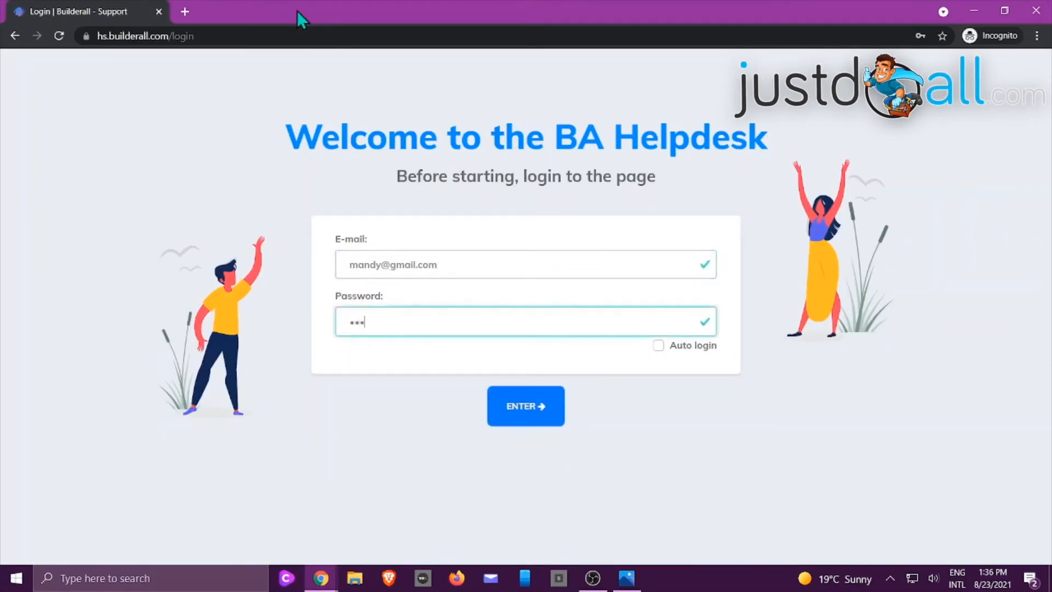
pyautogui.write('•••••••')
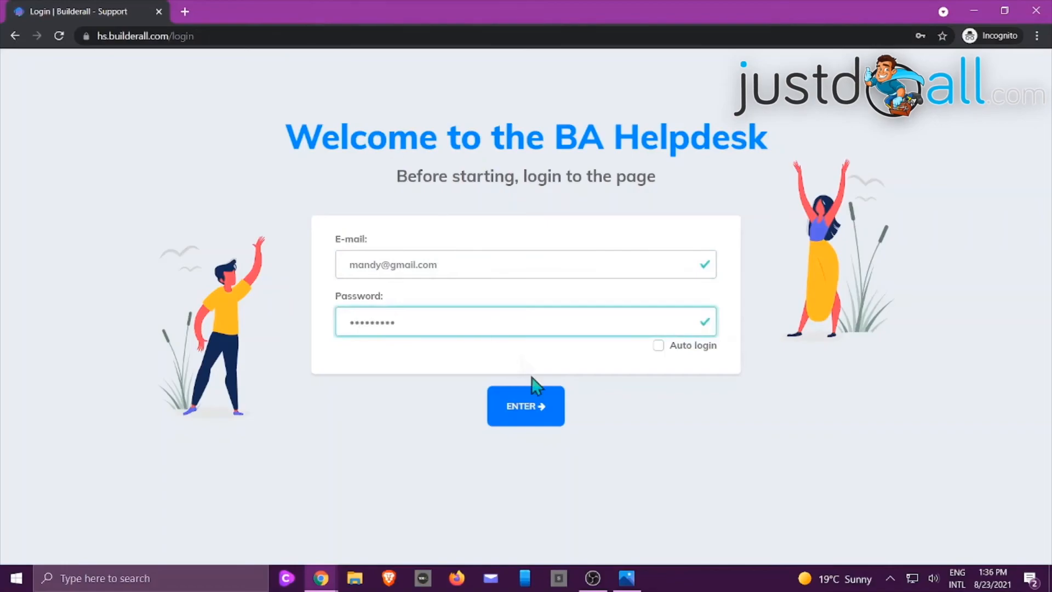
pyautogui.click(536, 416)
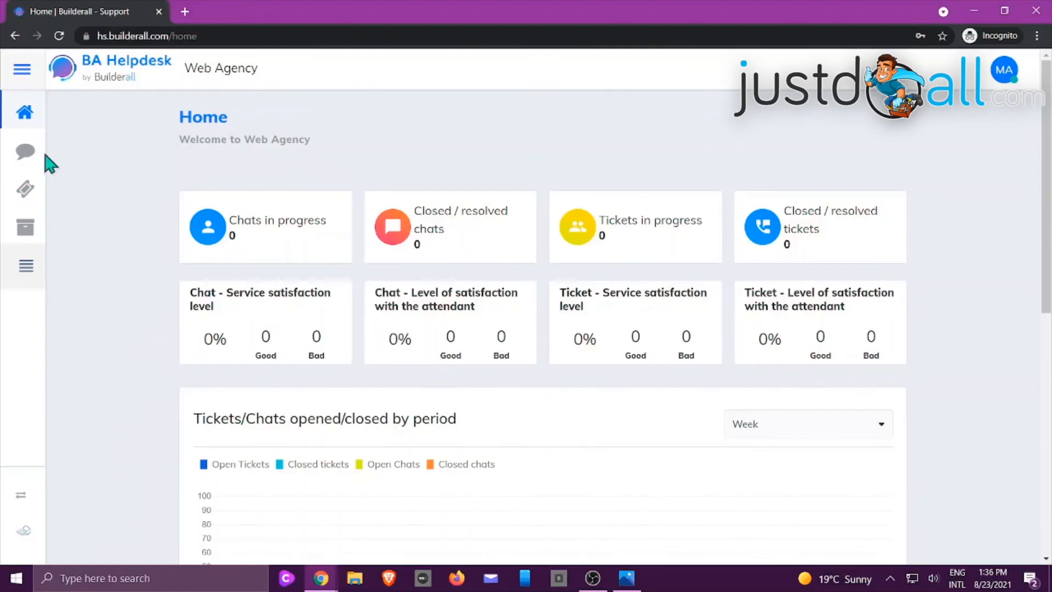
# Open the attendant's chat queue and try to take the first waiting Sales chat
pyautogui.click(26, 150)
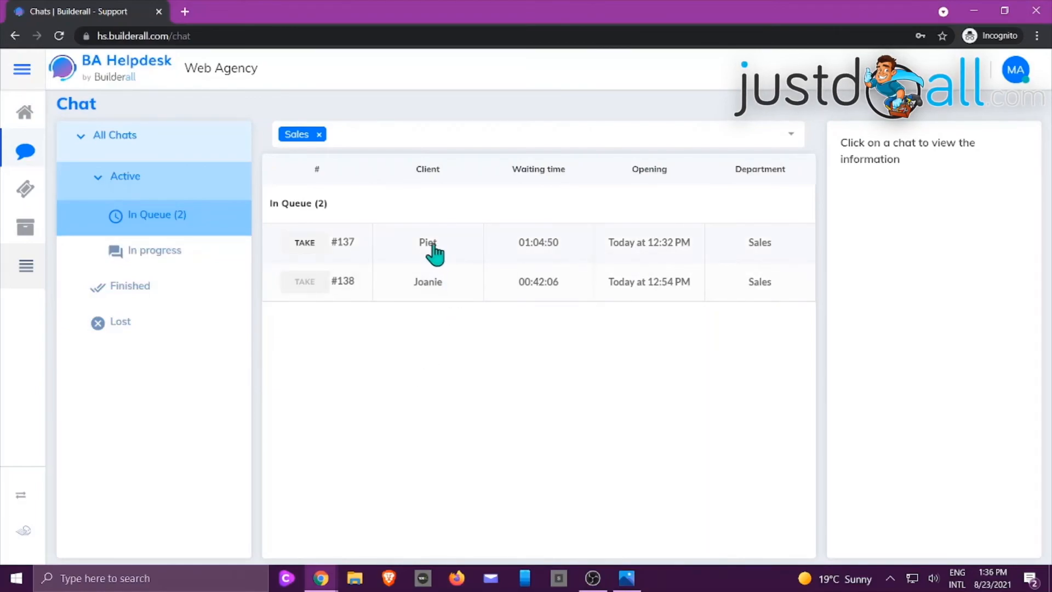
pyautogui.click(304, 243)
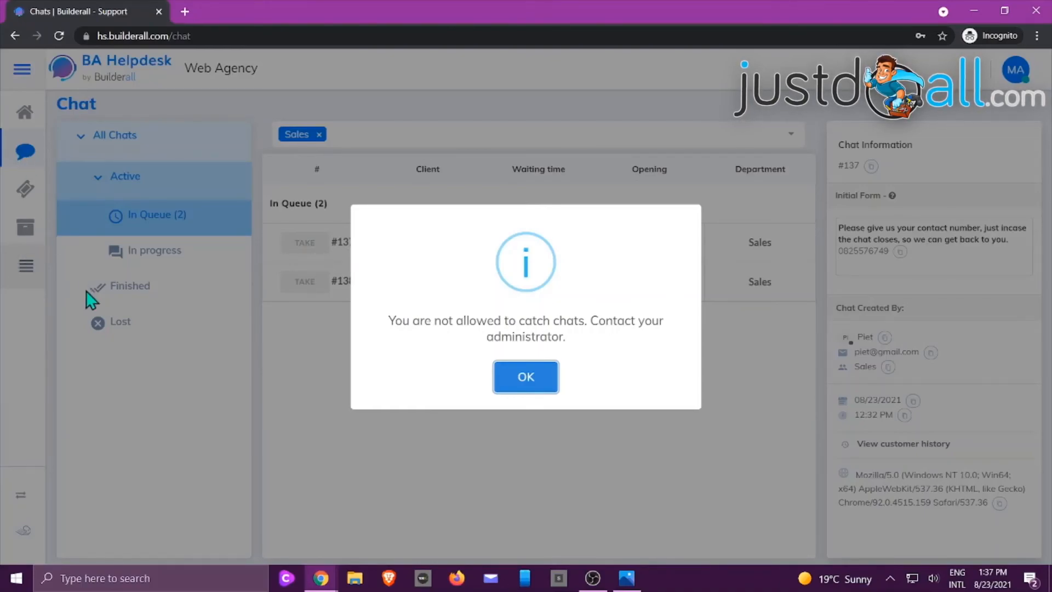
pyautogui.click(541, 391)
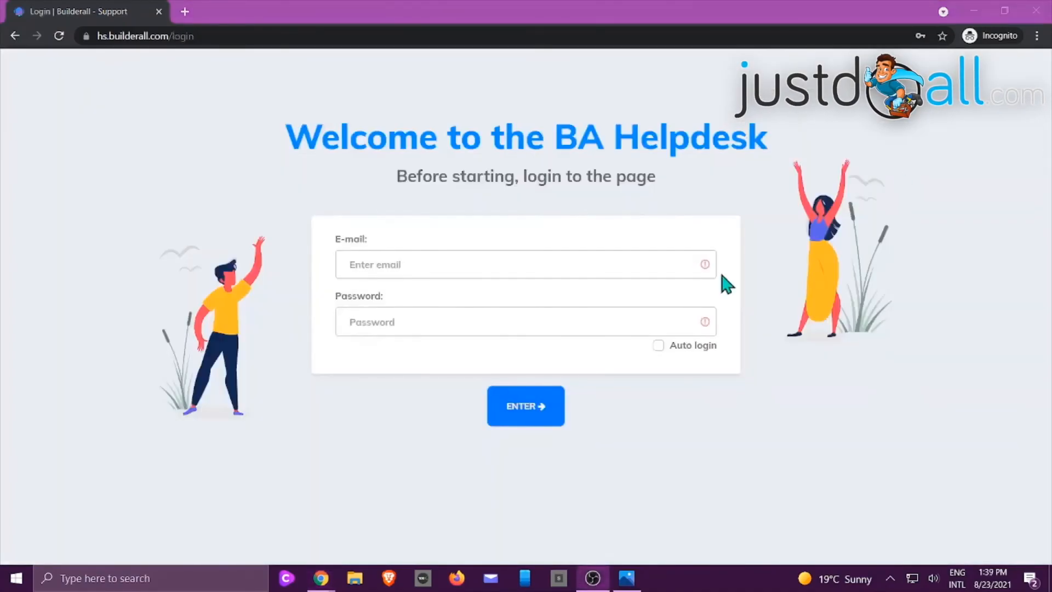
# Log in with the administrator's saved e-mail and account password
pyautogui.click(446, 262)
pyautogui.click(423, 295)
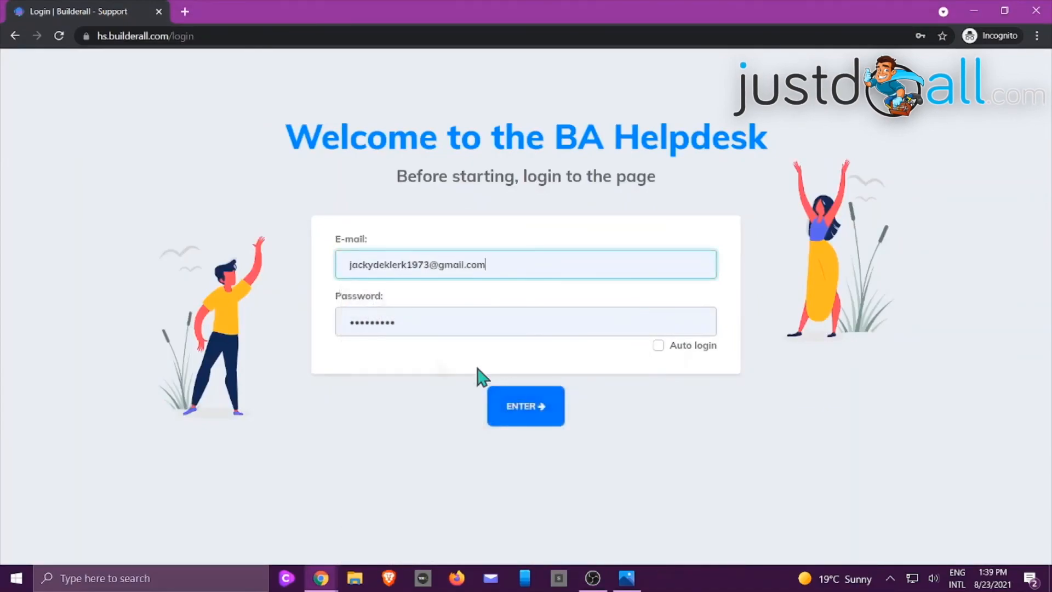
pyautogui.click(530, 416)
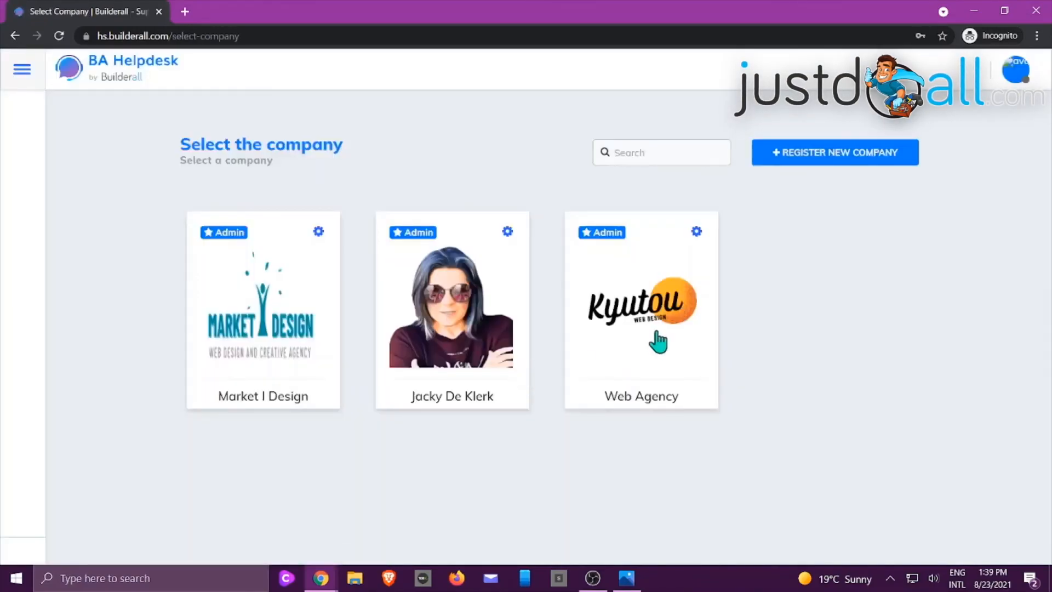
# Select the Web Agency company and open its chat queue
pyautogui.click(638, 285)
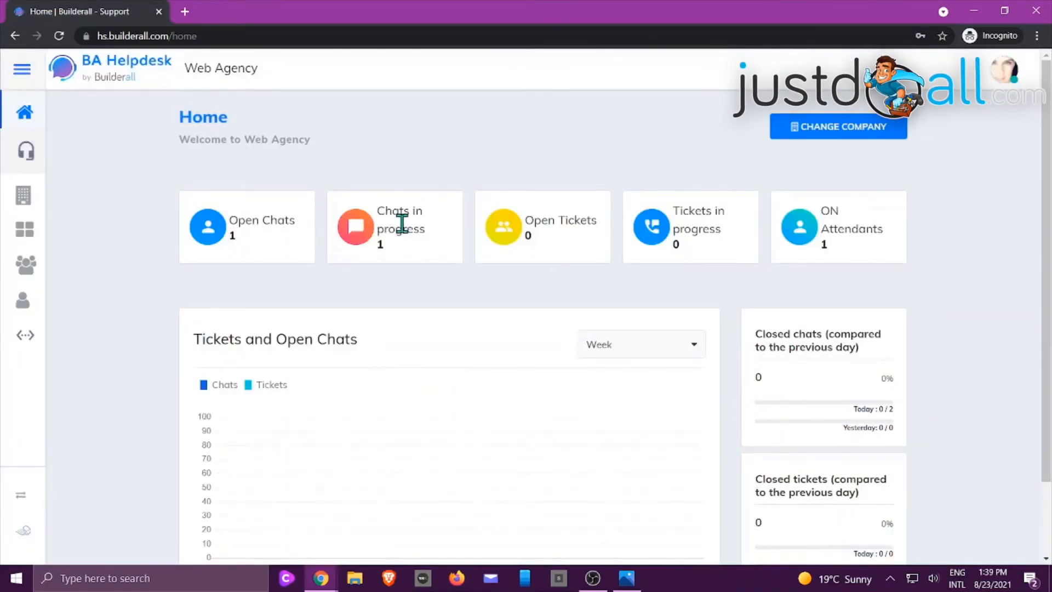
pyautogui.moveTo(22, 159)
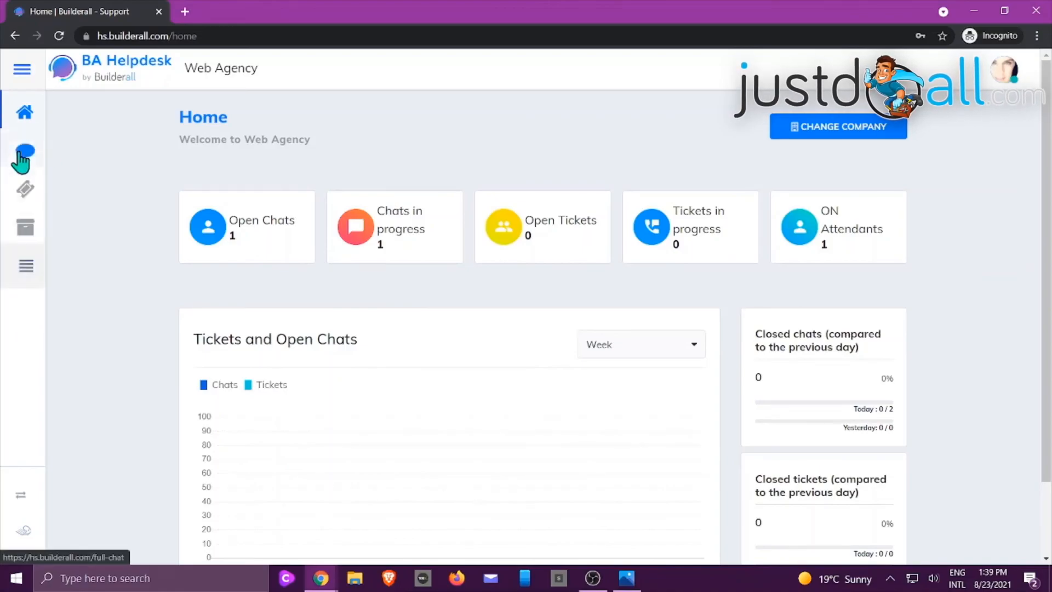
pyautogui.click(24, 155)
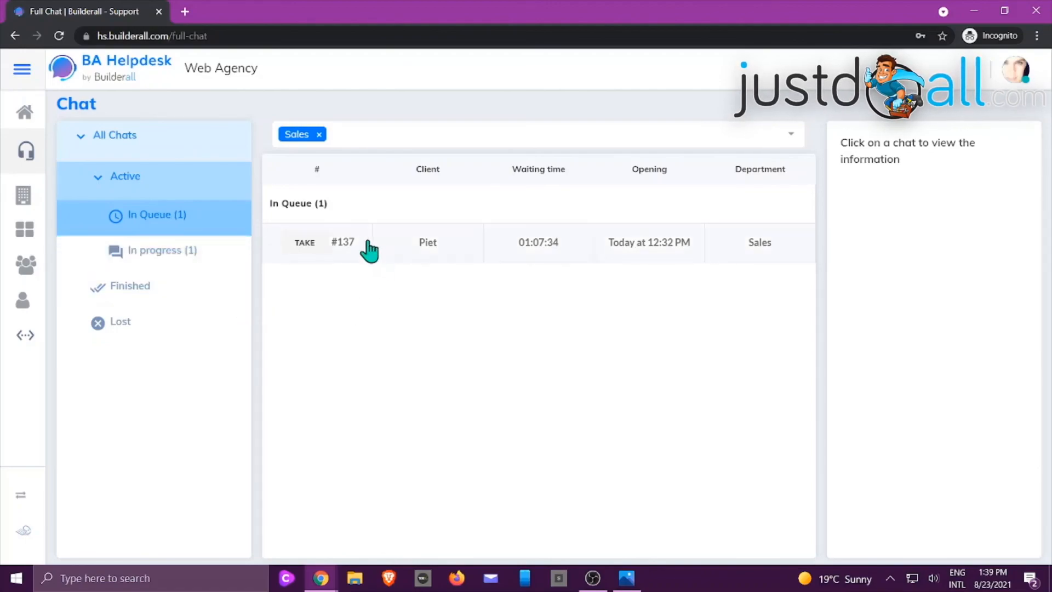
# Take the waiting Sales chat from the queue and send the customer the reply "Hello there. Apologies for the dealy"
pyautogui.click(305, 243)
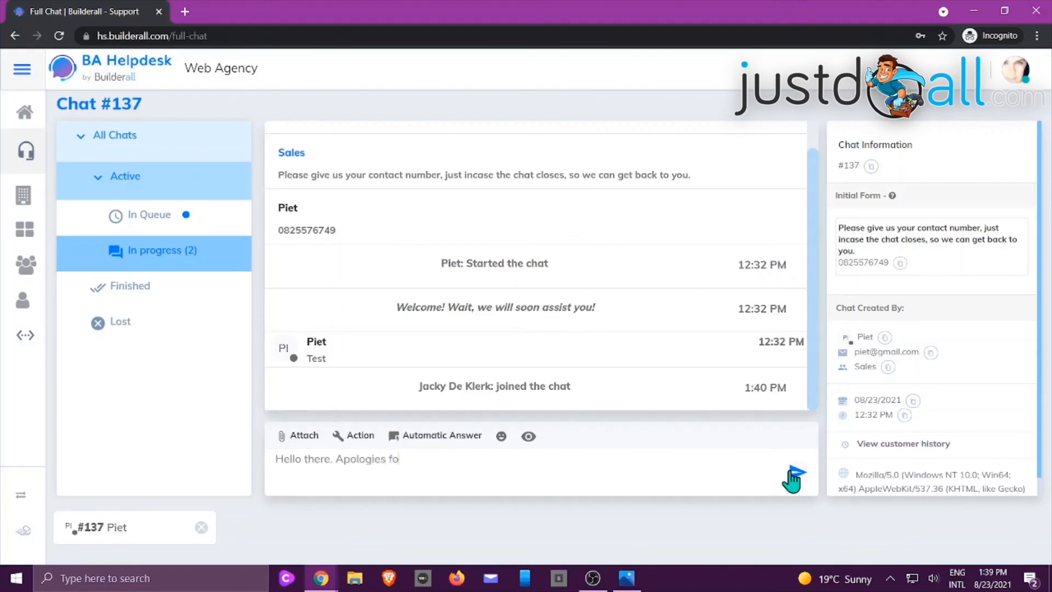
pyautogui.write('y')
pyautogui.click(793, 475)
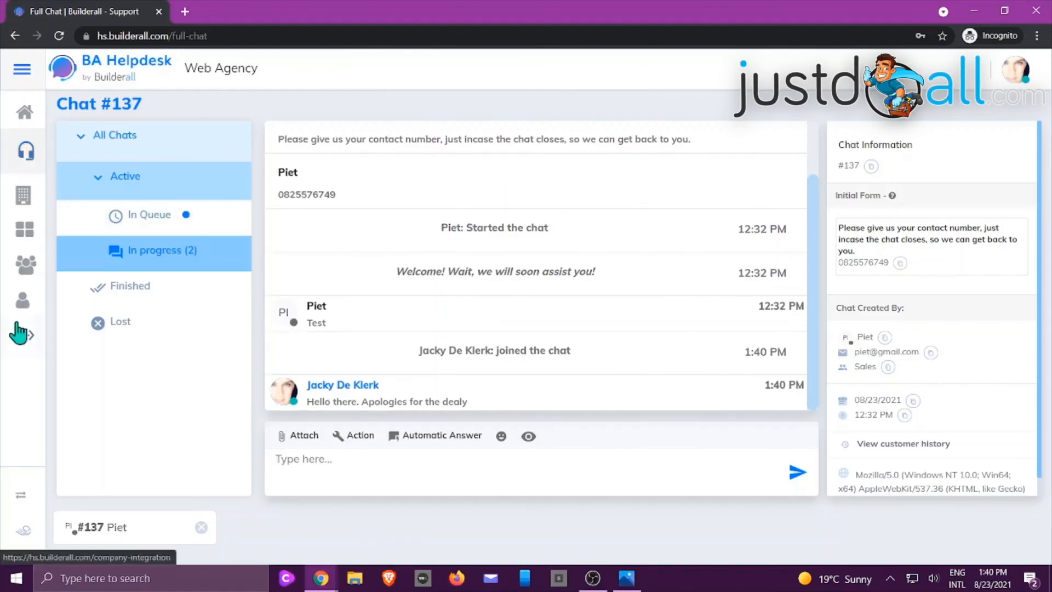
# View the opened Sales tickets and return to the chats to list those in progress
pyautogui.click(434, 437)
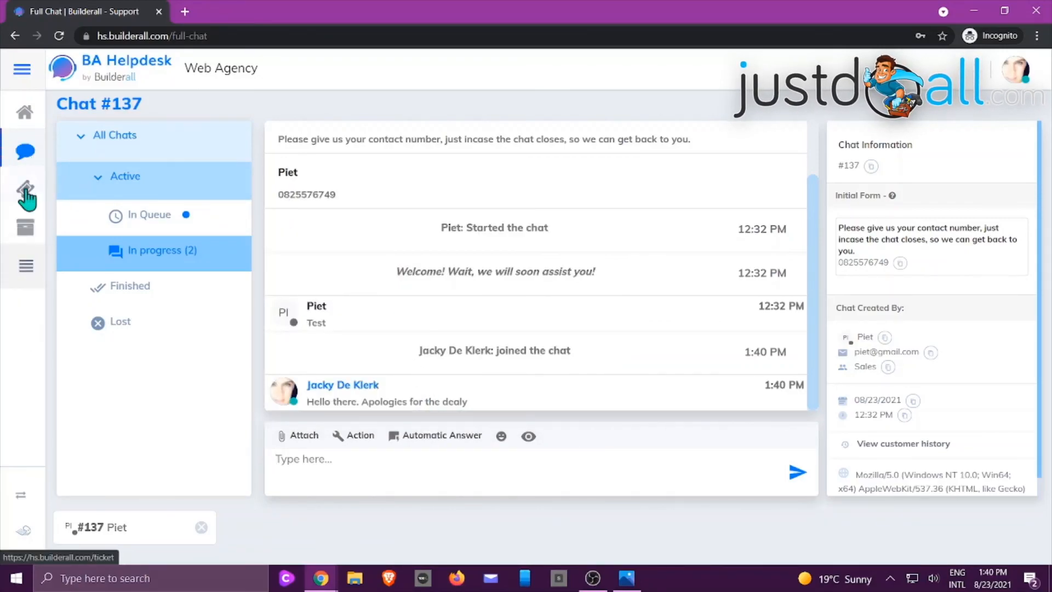
pyautogui.click(24, 191)
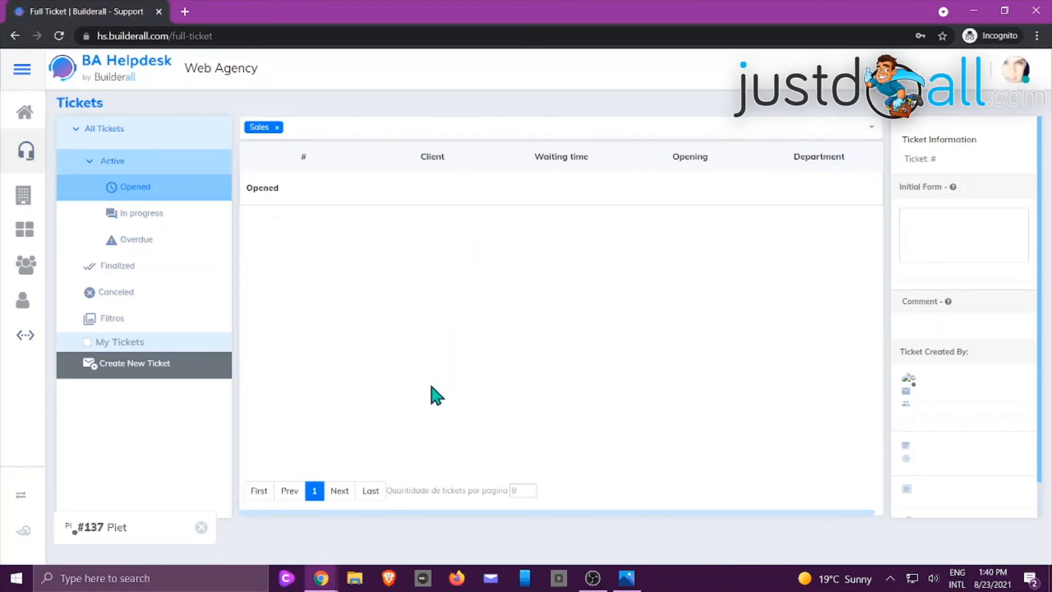
pyautogui.click(25, 157)
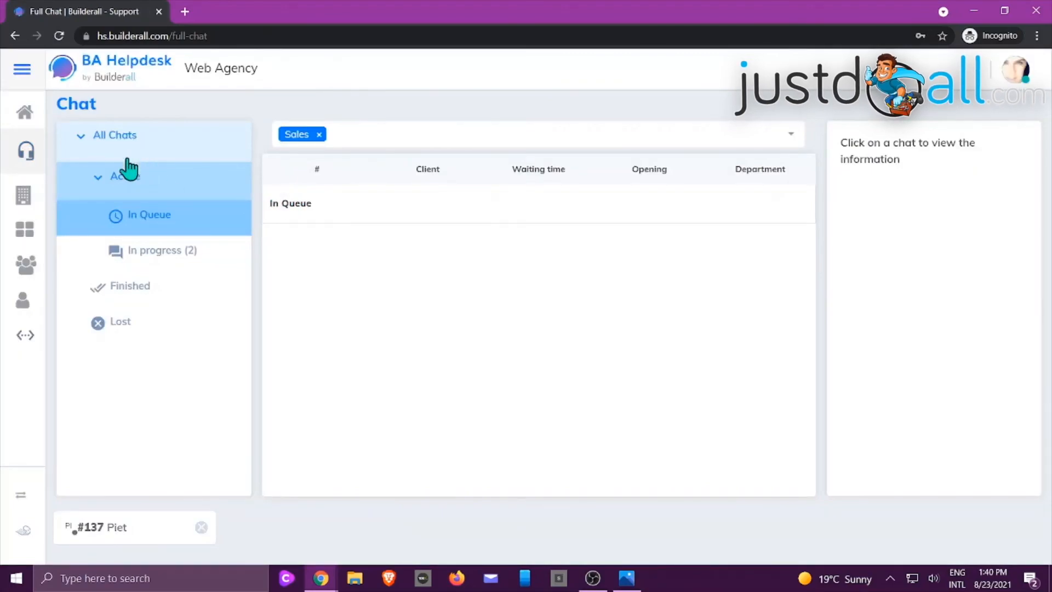
pyautogui.click(197, 251)
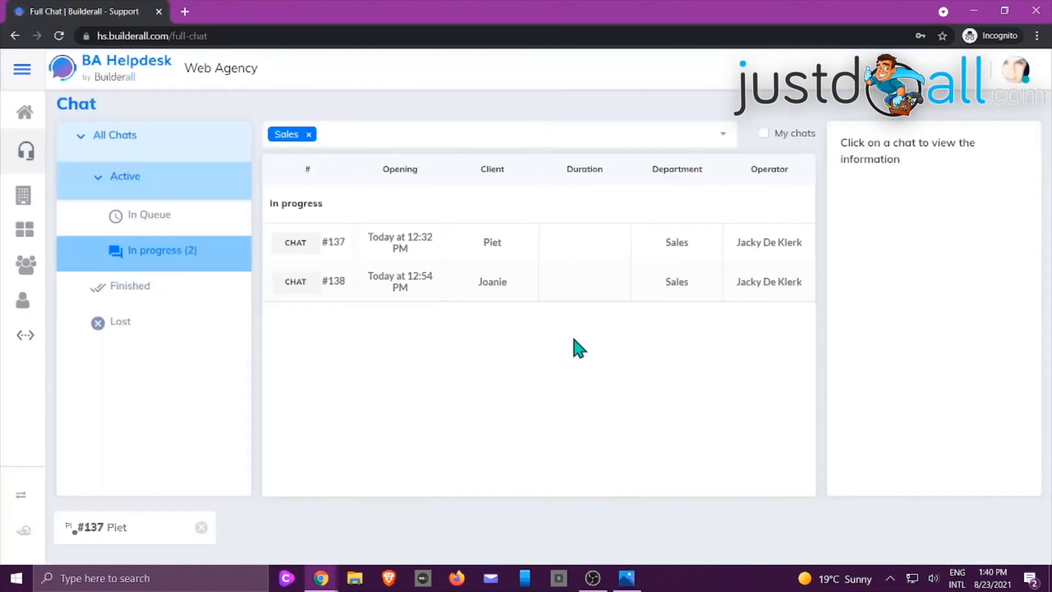